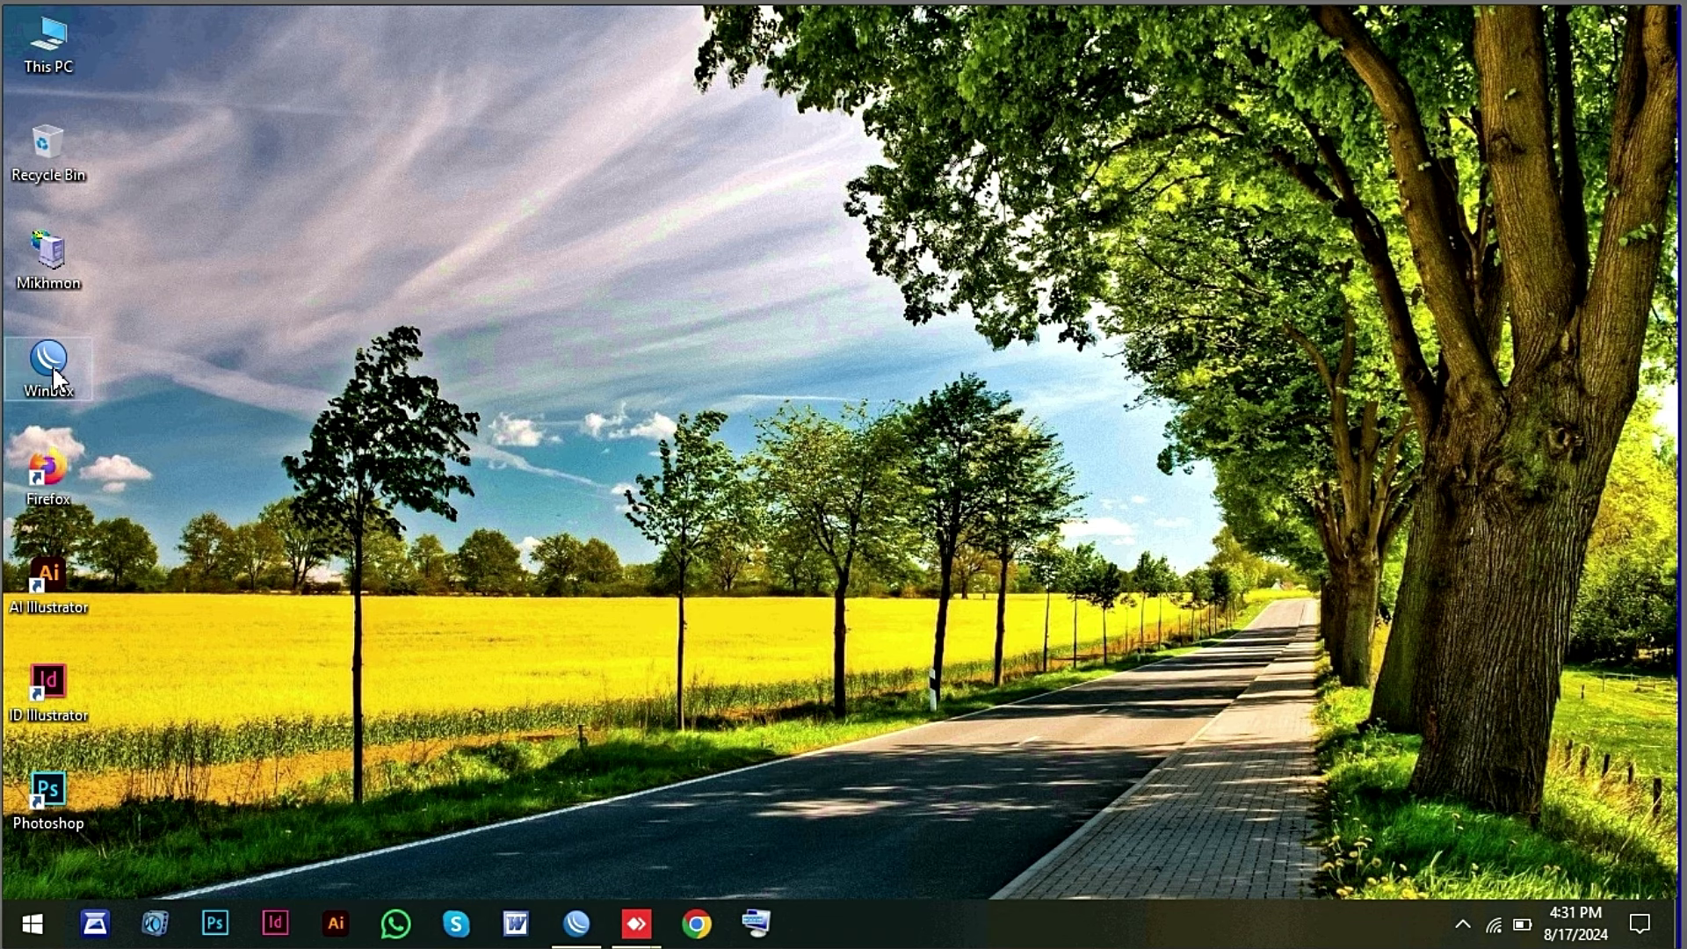
Launch WinBox and connect to the discovered MikroTik router using its MAC address.
{"action": "double_click", "coordinate": [53, 369]}
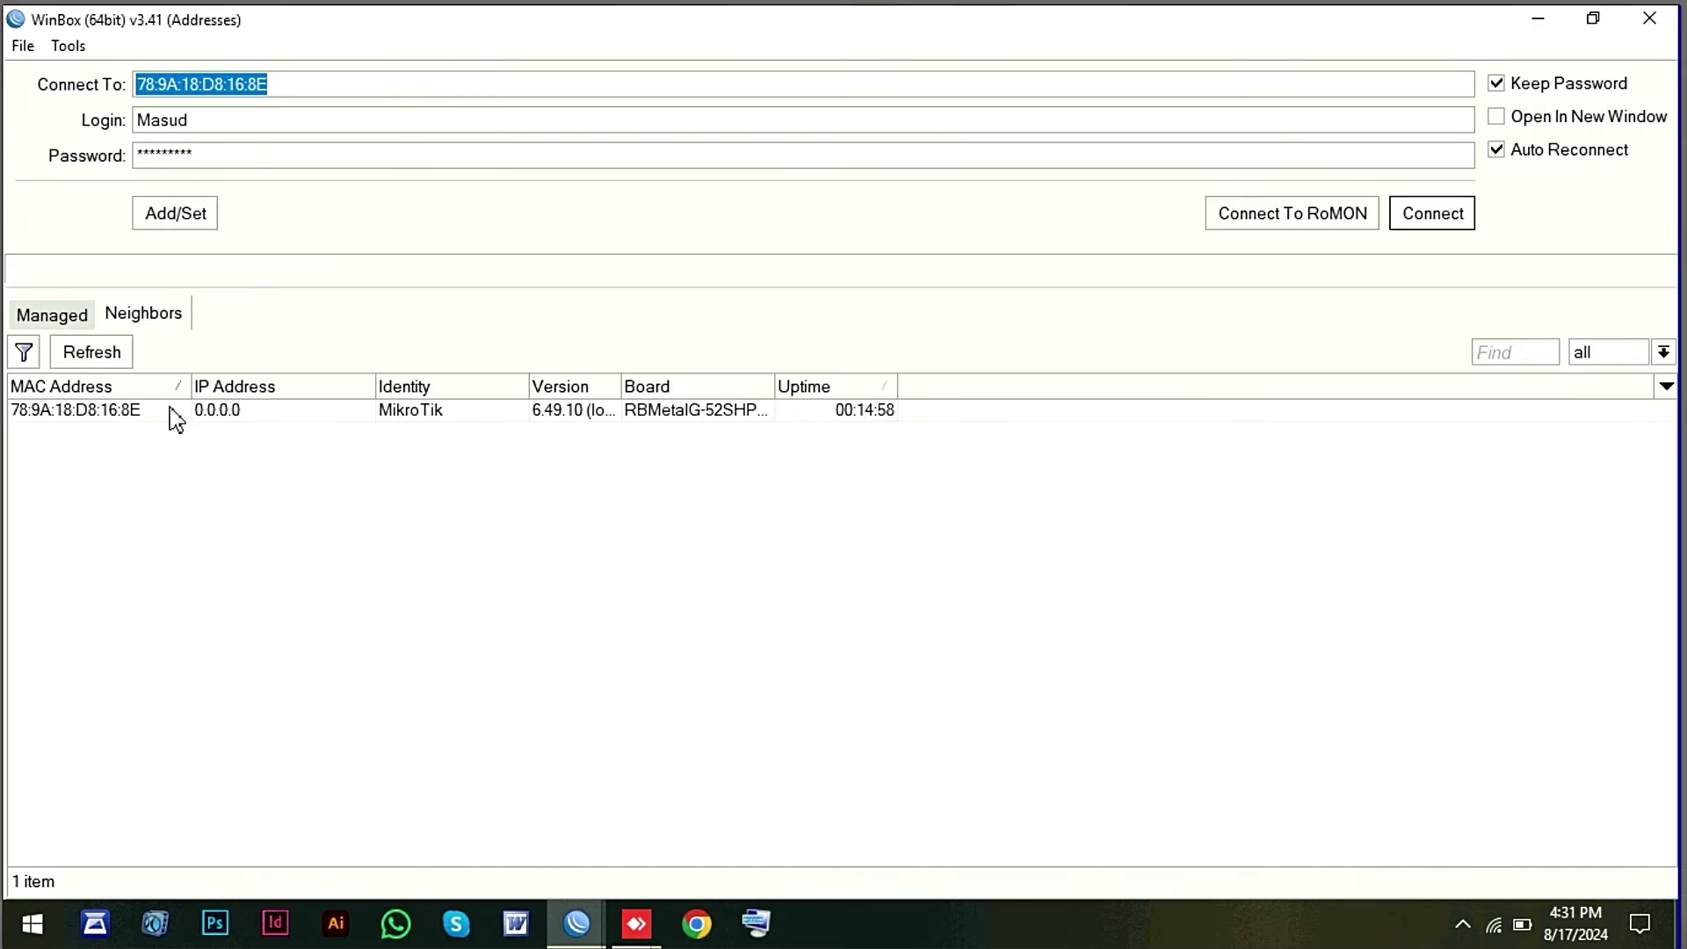
{"action": "left_click", "coordinate": [96, 413]}
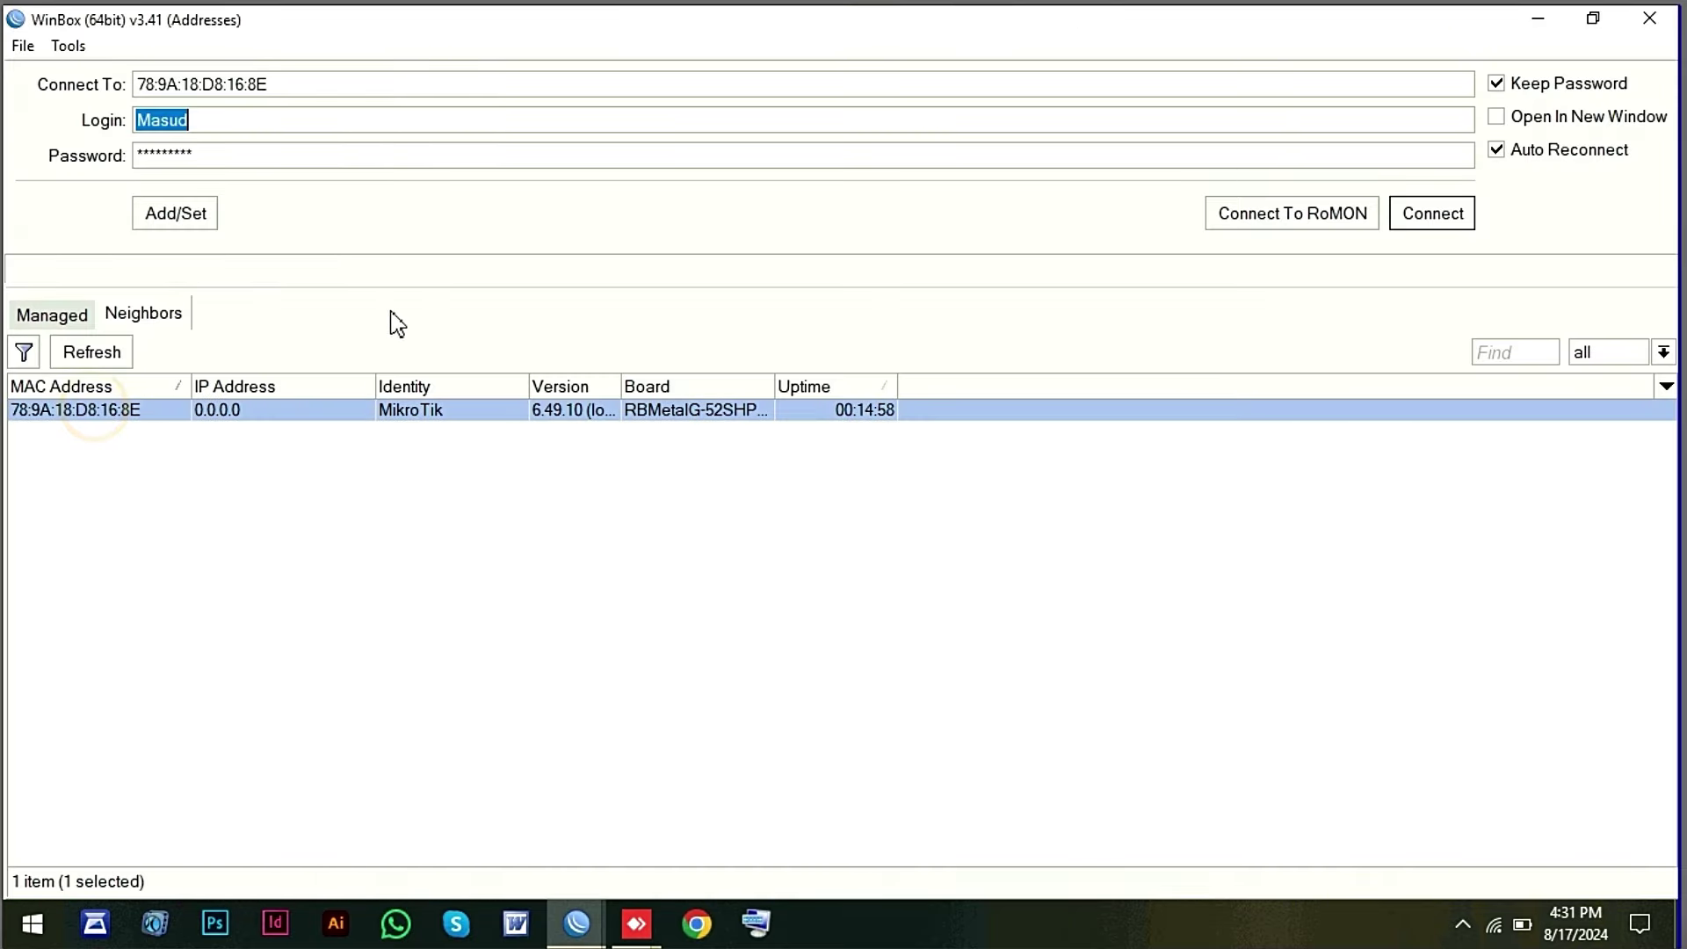
{"action": "left_click", "coordinate": [1430, 218]}
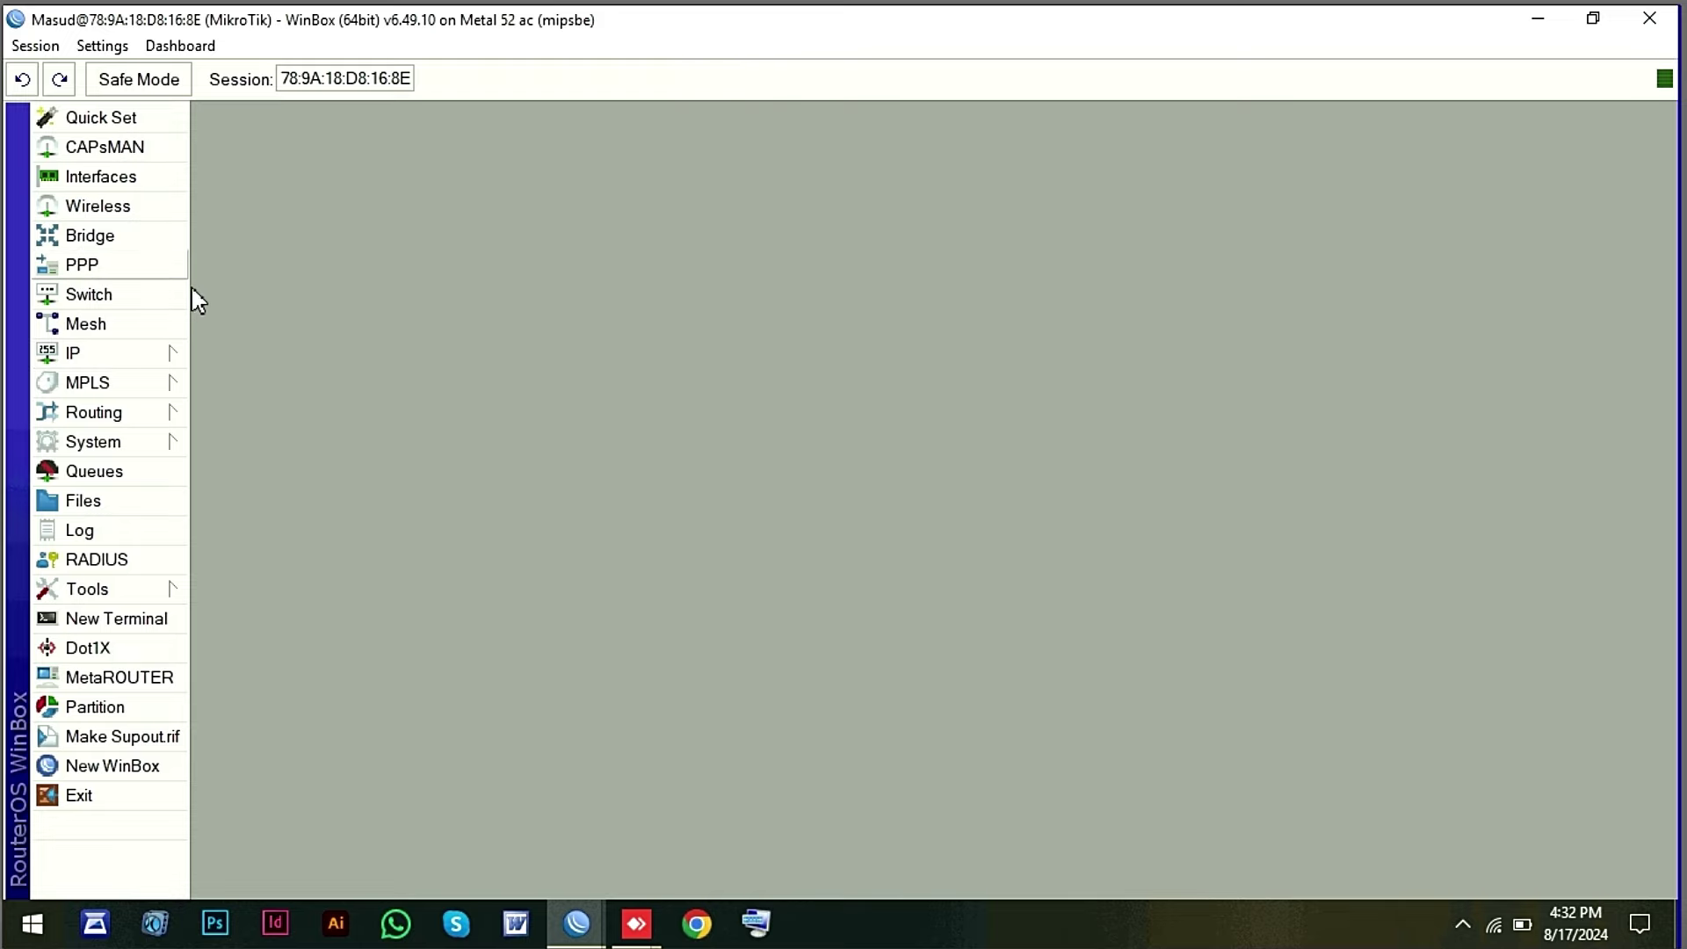
In Interfaces, change ether1-ISP's name to ether1-WAN-IN and apply it.
{"action": "left_click", "coordinate": [112, 187]}
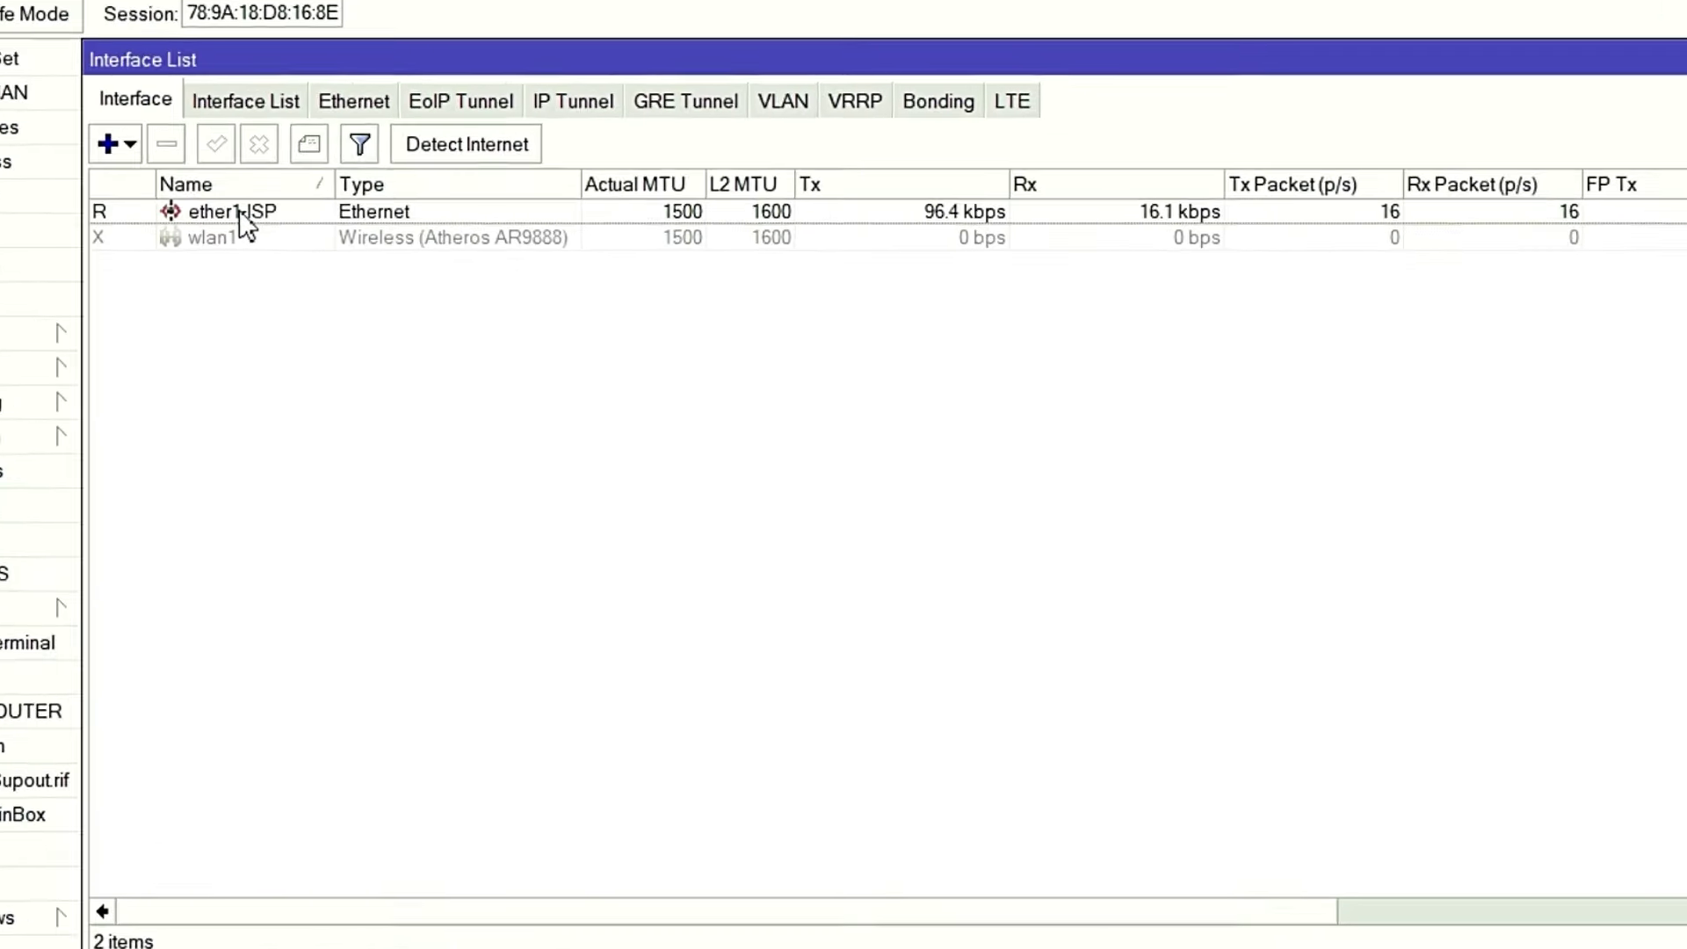
{"action": "double_click", "coordinate": [244, 218]}
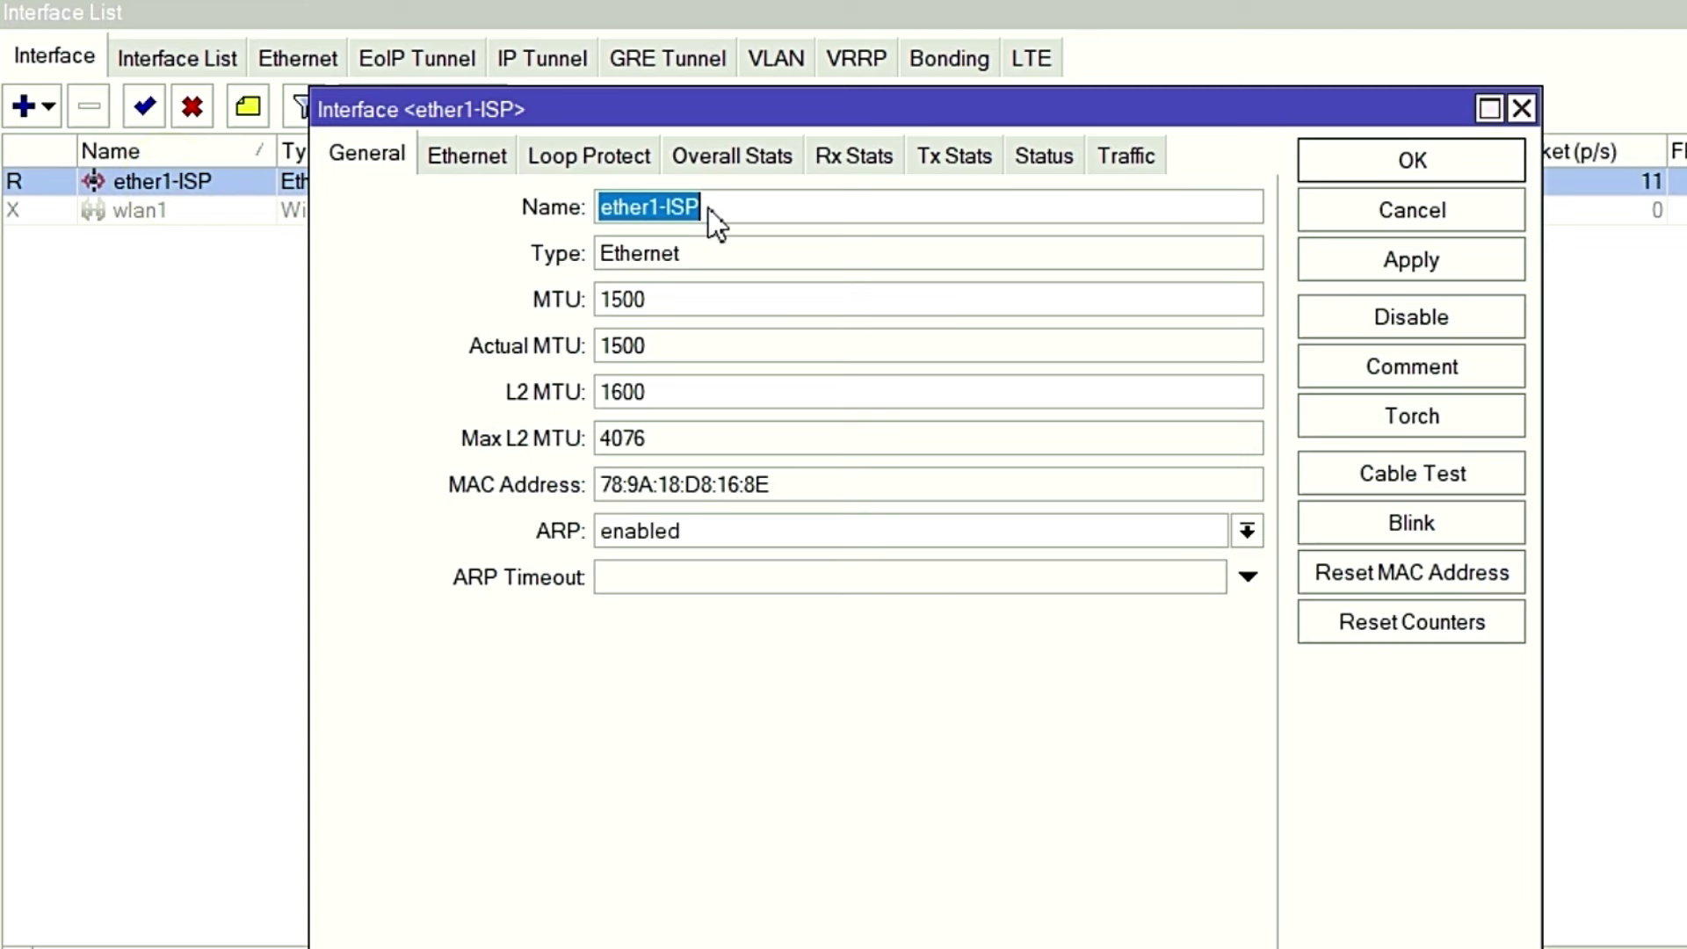
{"action": "left_click", "coordinate": [738, 207]}
{"action": "left_click_drag", "start_coordinate": [713, 207], "coordinate": [663, 200]}
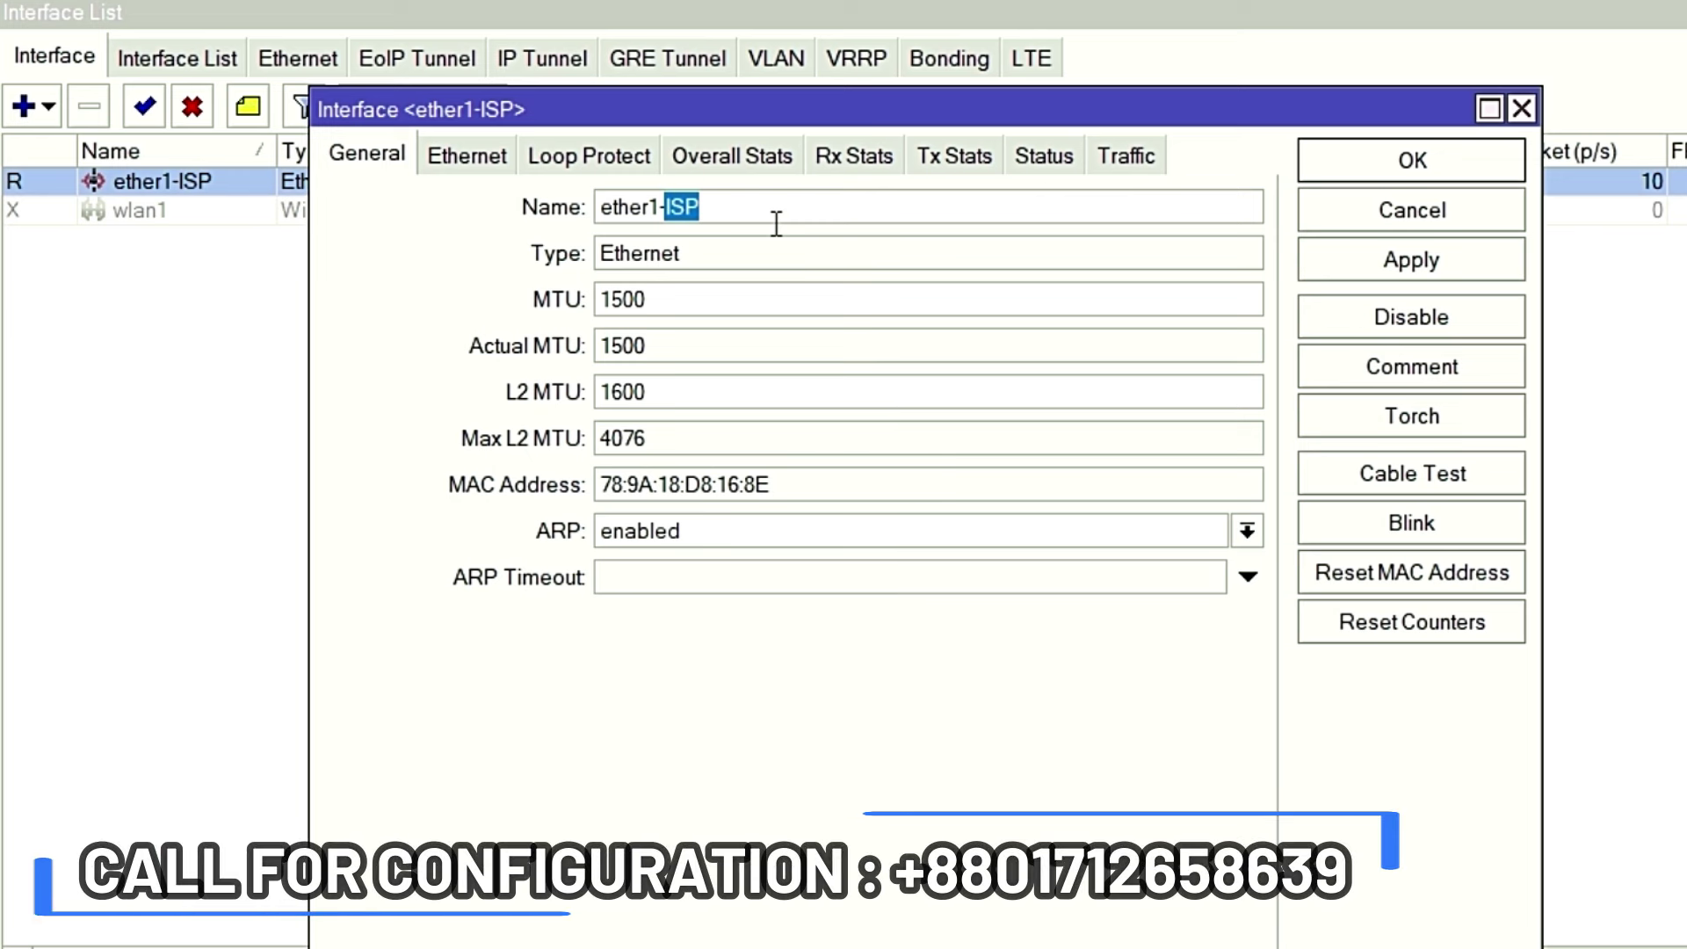
{"action": "key", "text": "Num_Lock"}
{"action": "type", "text": "WAN-"}
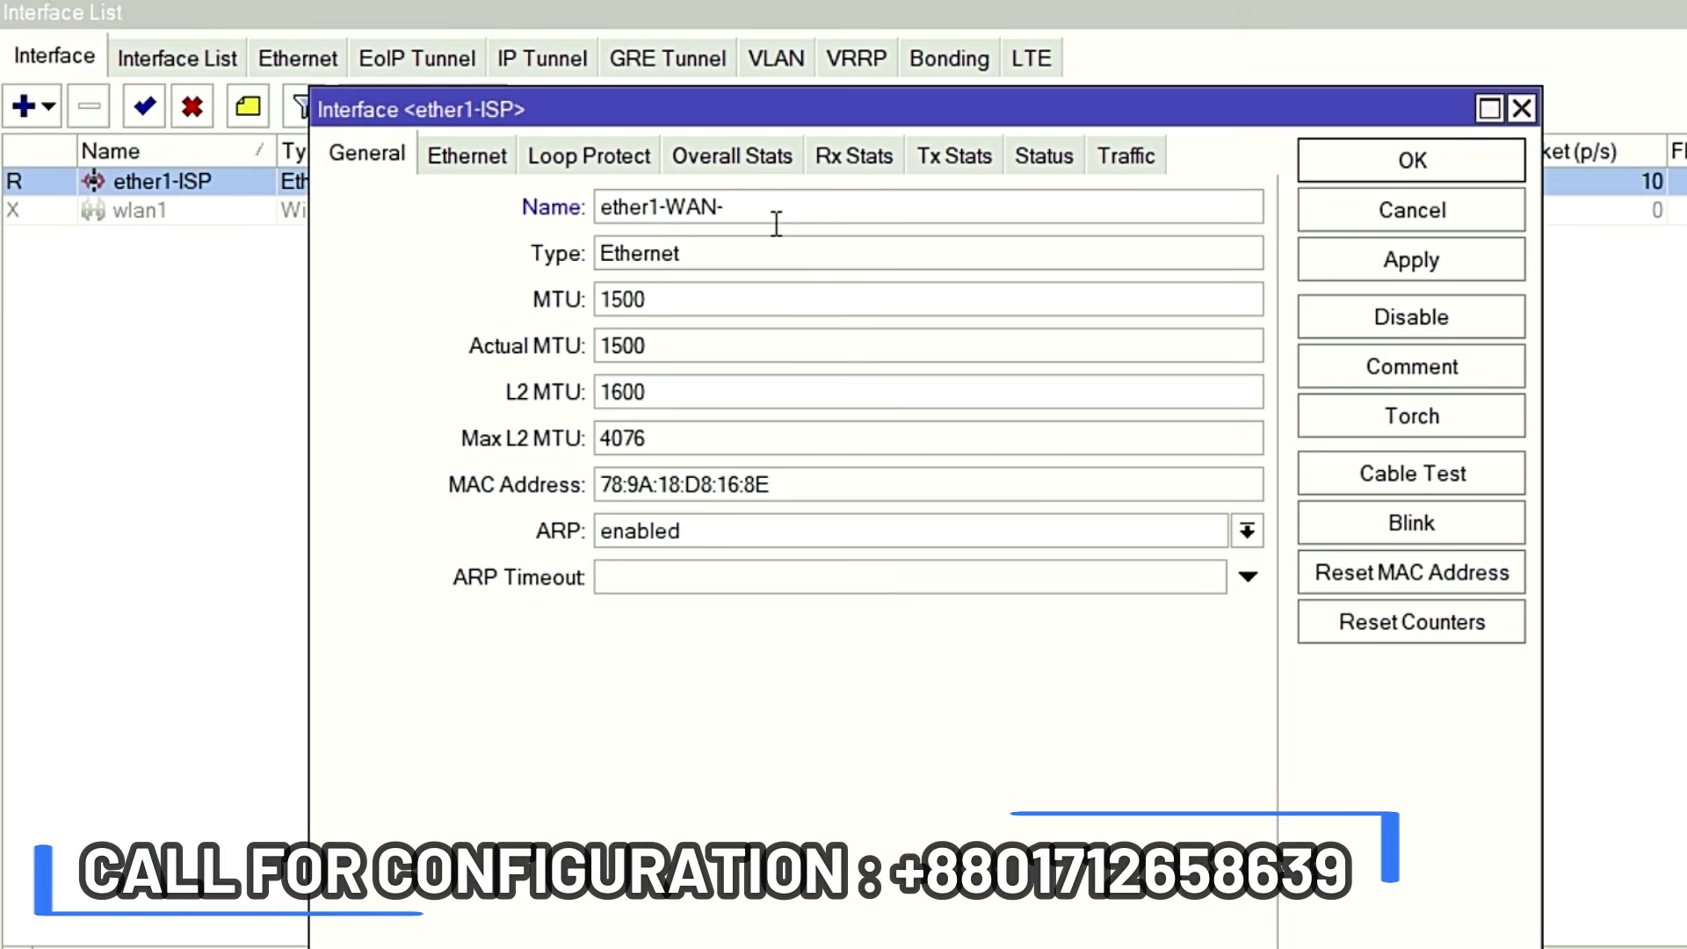
{"action": "type", "text": "IN"}
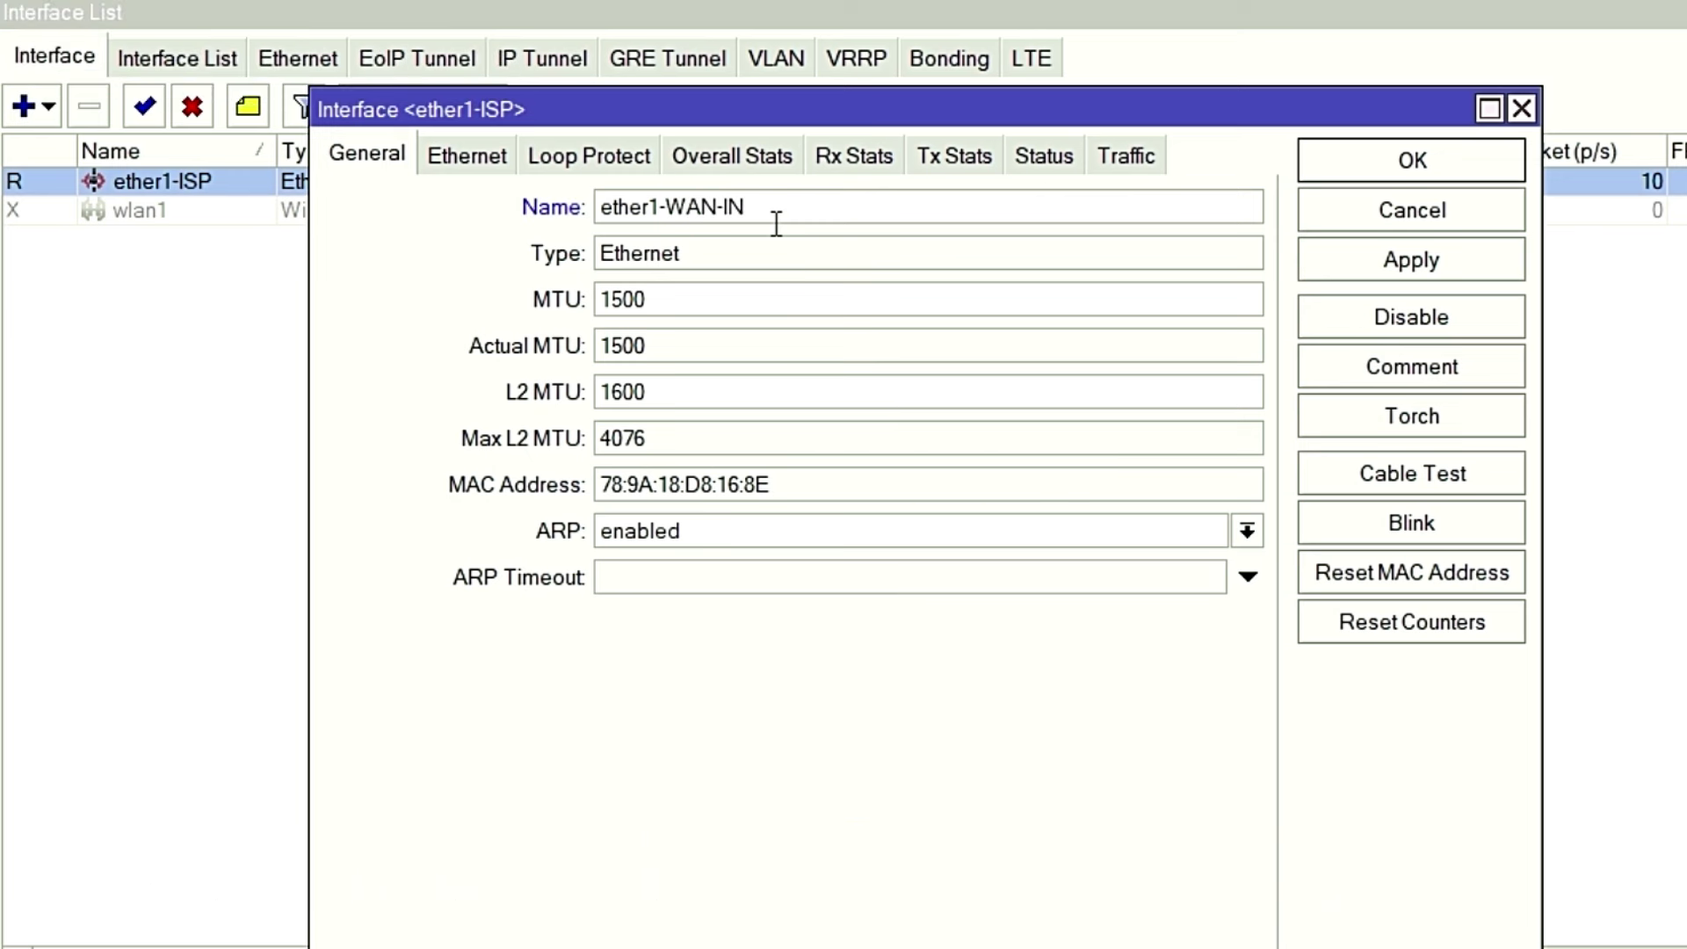
{"action": "left_click", "coordinate": [1407, 260]}
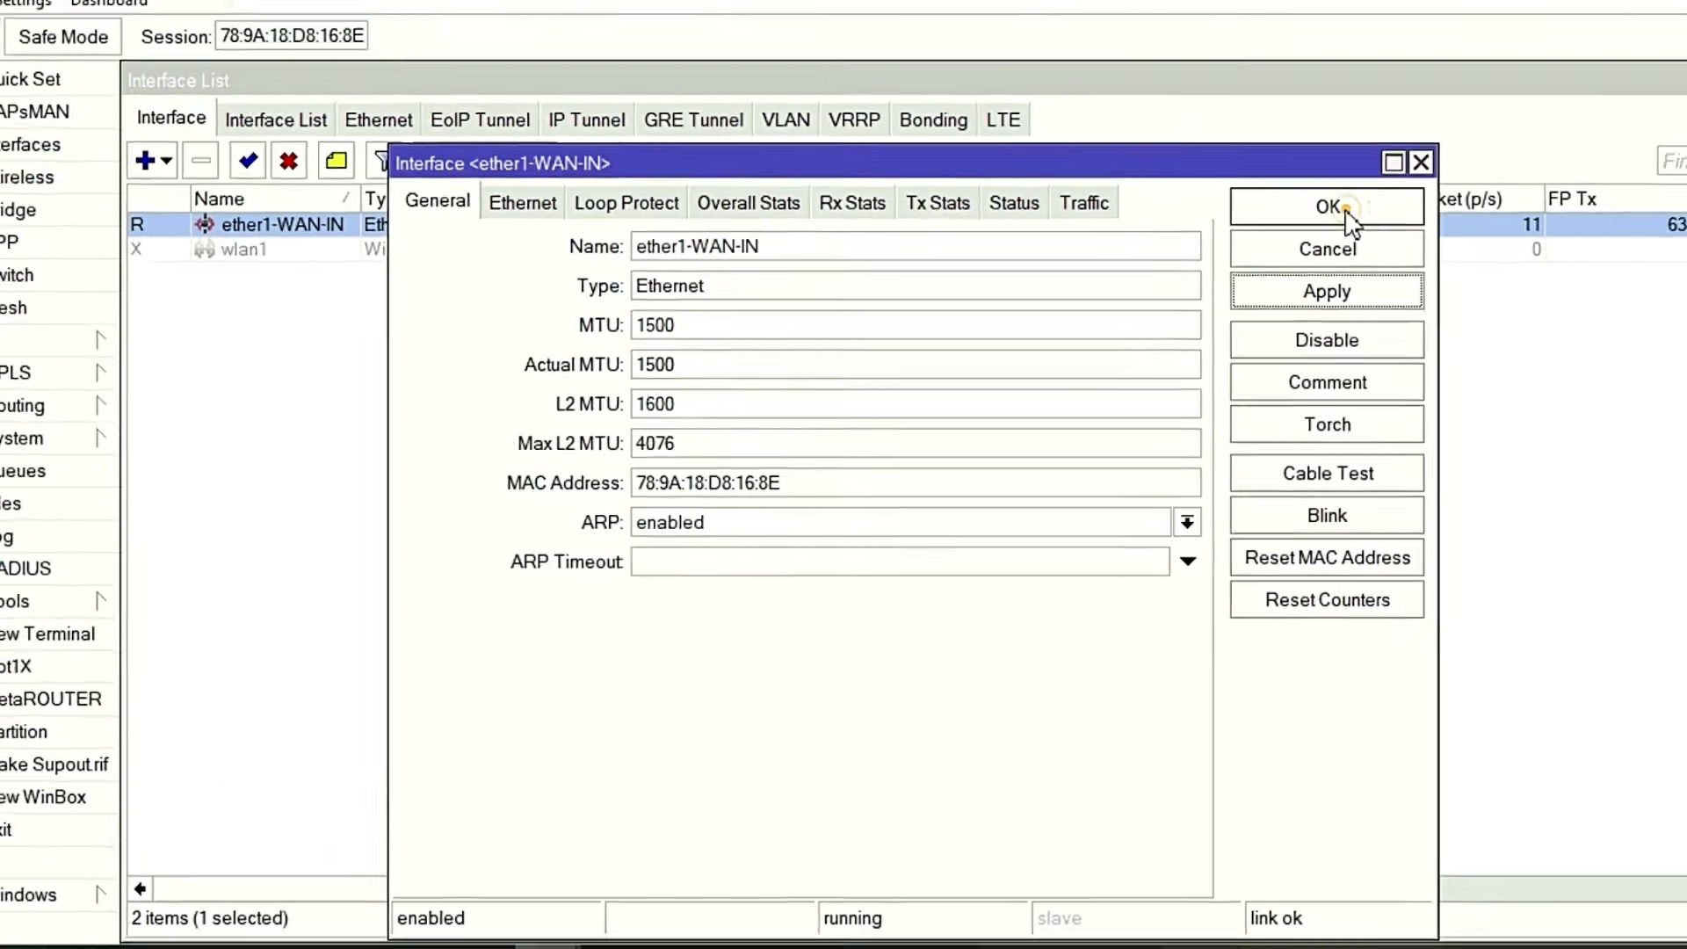
{"action": "left_click", "coordinate": [1347, 211]}
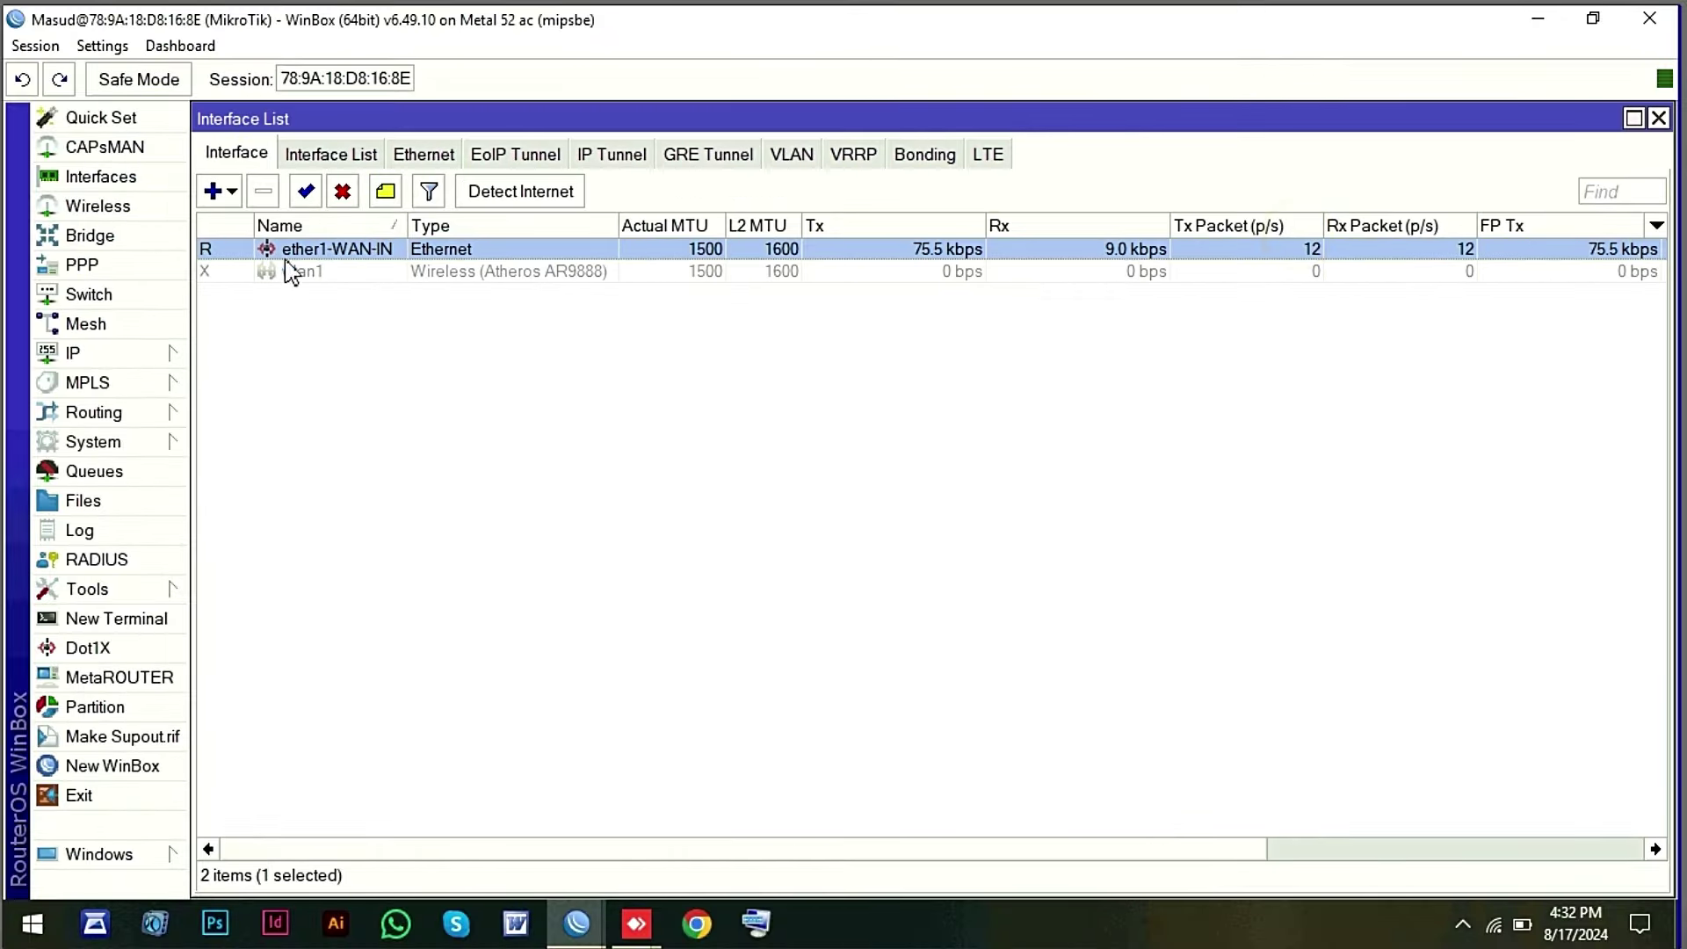
In PPP, add a new PPPoE Client running over interface ether1-WAN-IN.
{"action": "left_click", "coordinate": [94, 268]}
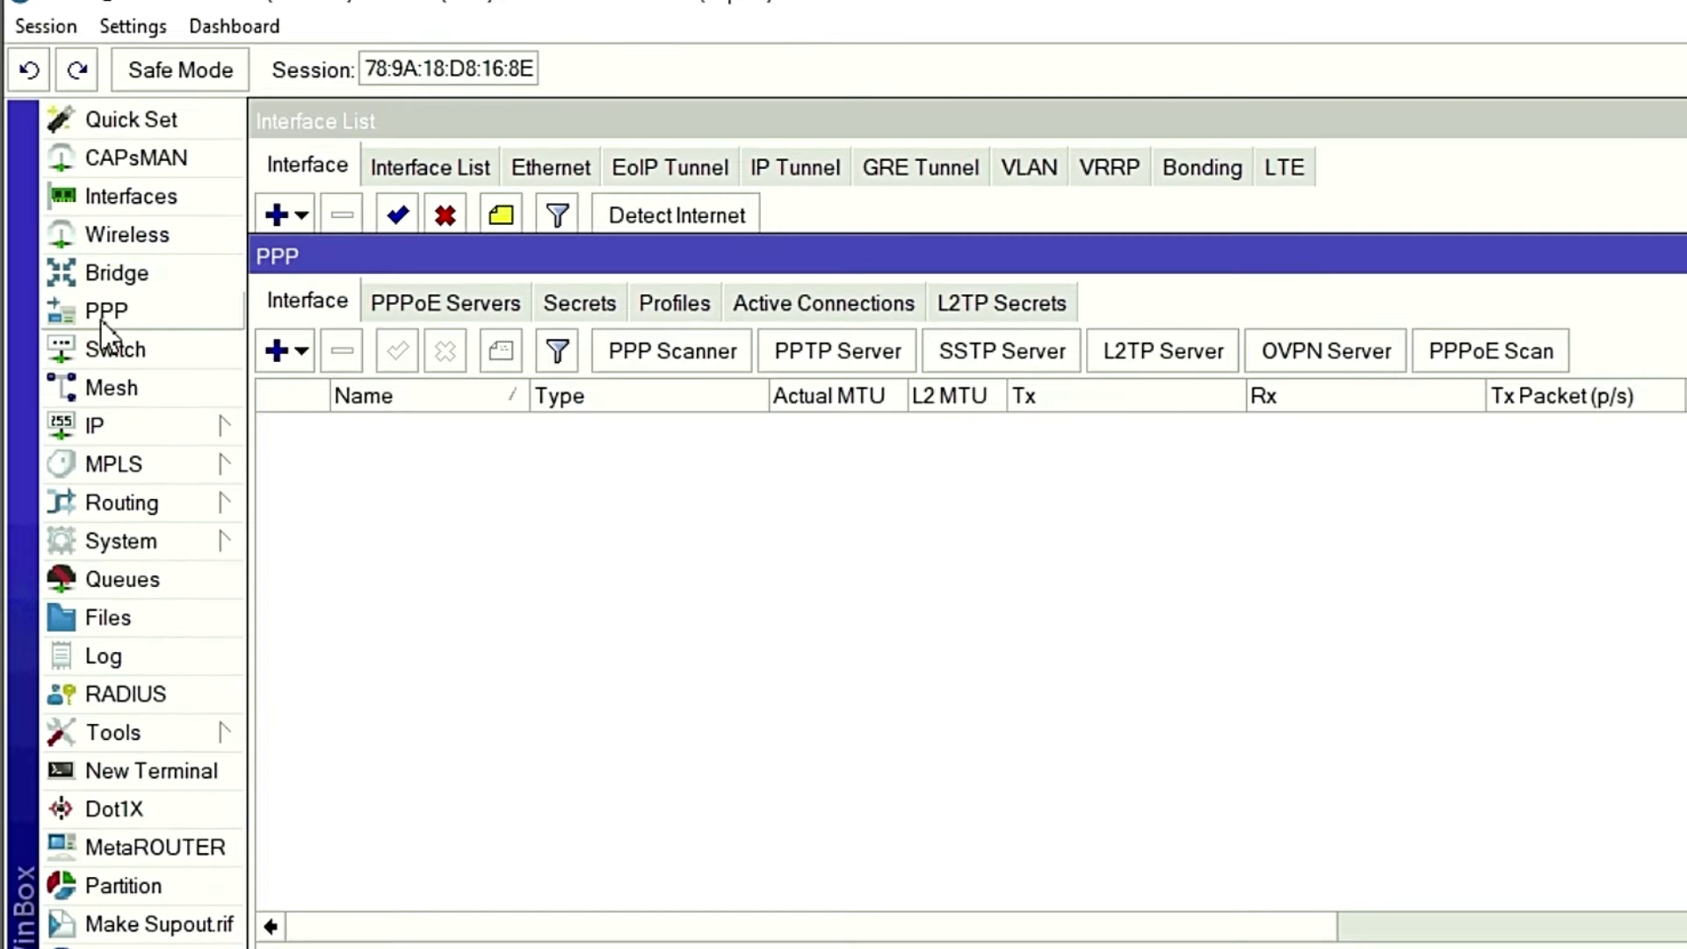
{"action": "left_click", "coordinate": [300, 353]}
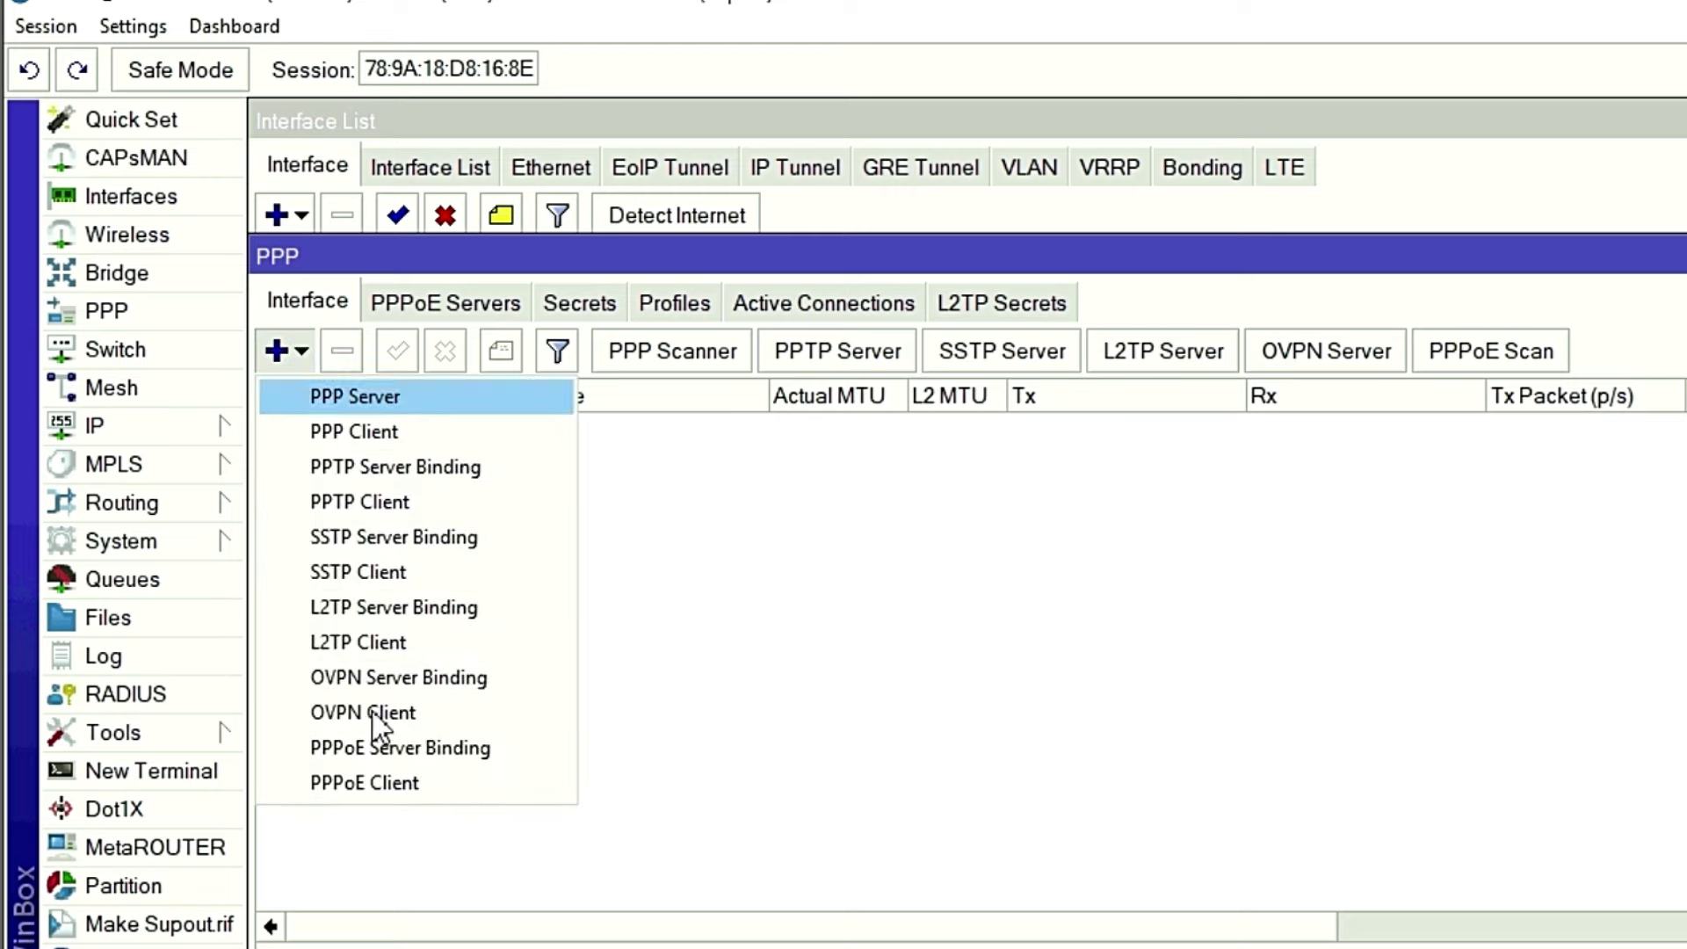
{"action": "left_click", "coordinate": [361, 782]}
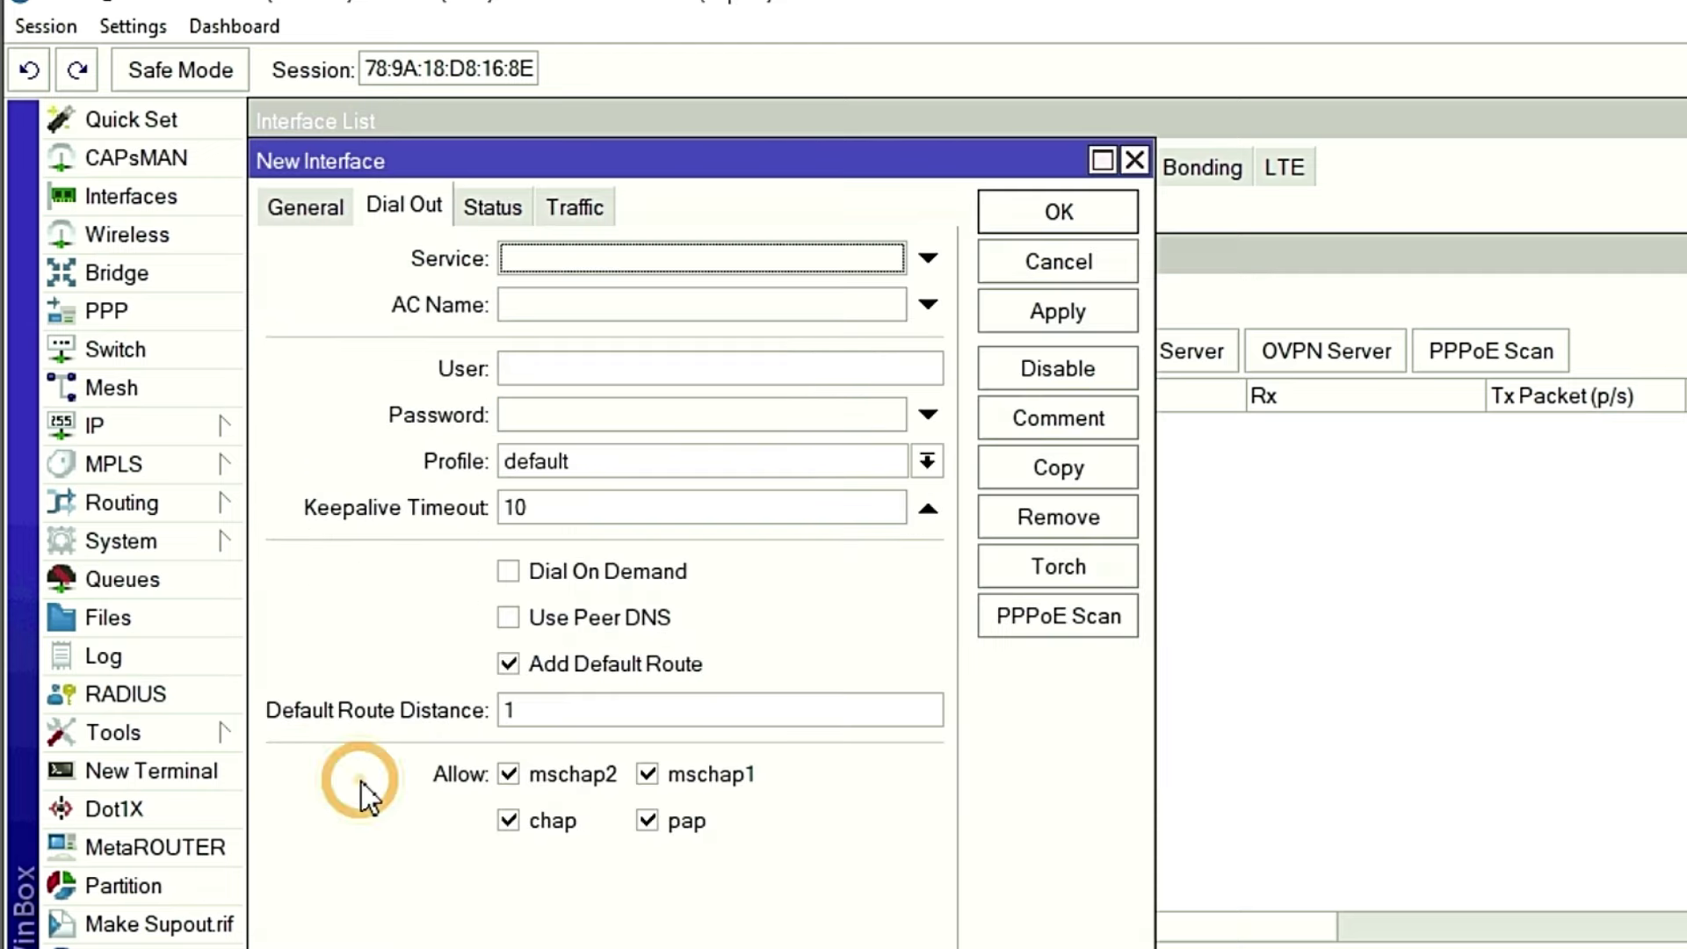
{"action": "left_click", "coordinate": [314, 208]}
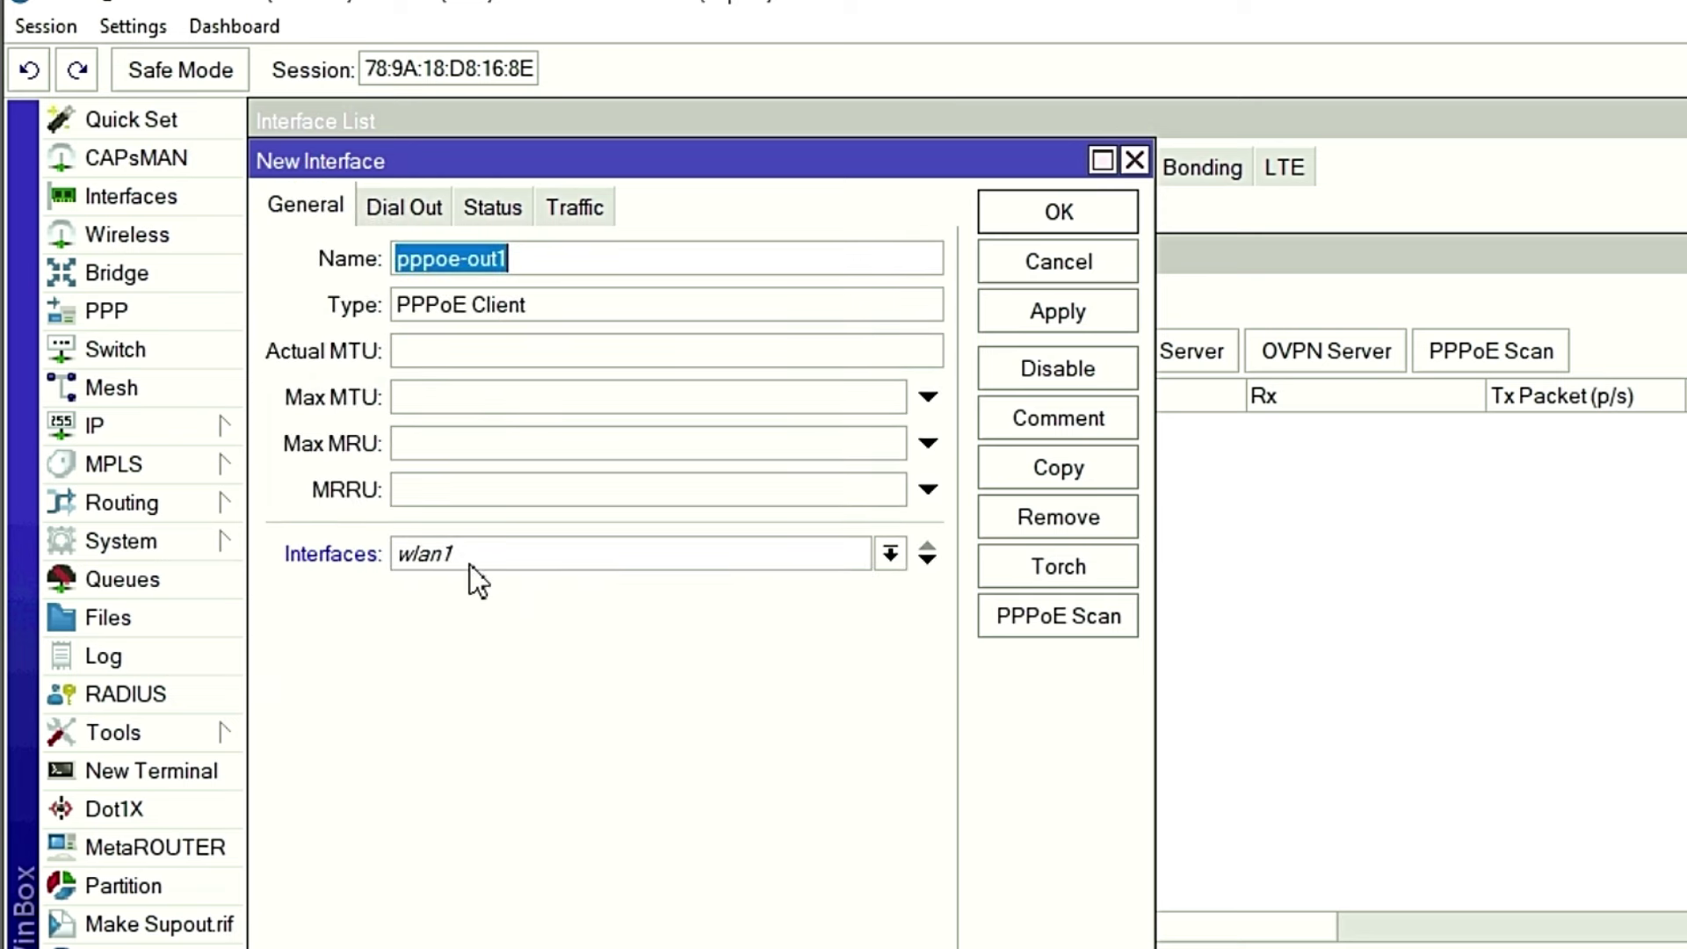
{"action": "left_click", "coordinate": [893, 550]}
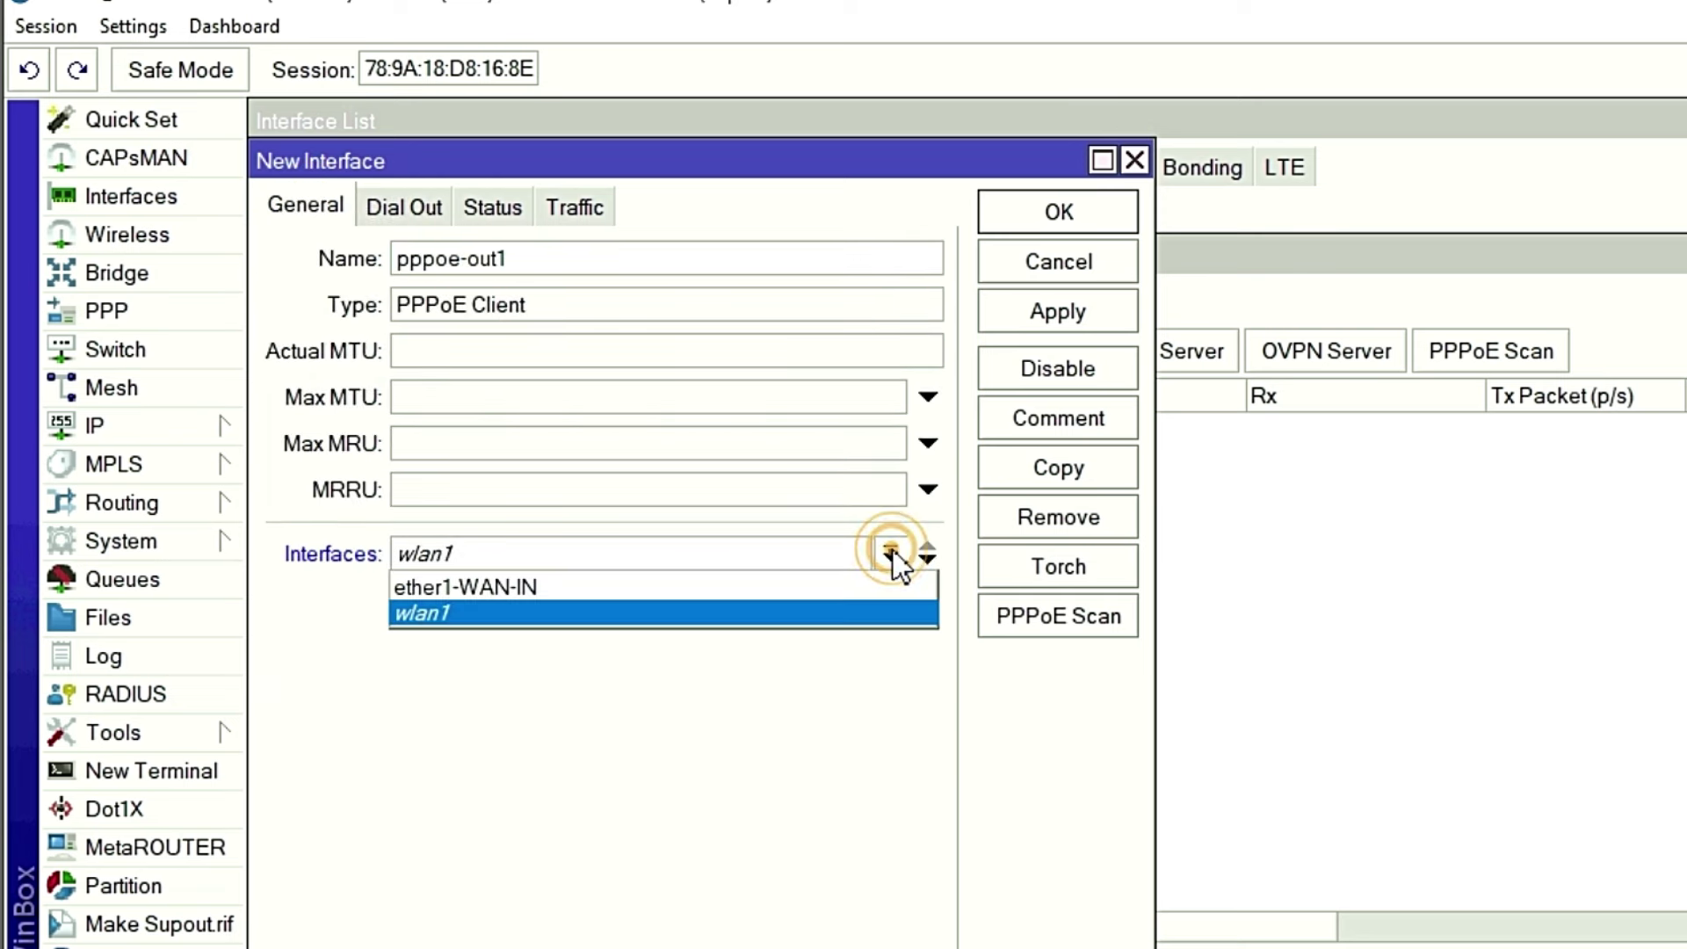
{"action": "left_click", "coordinate": [498, 588]}
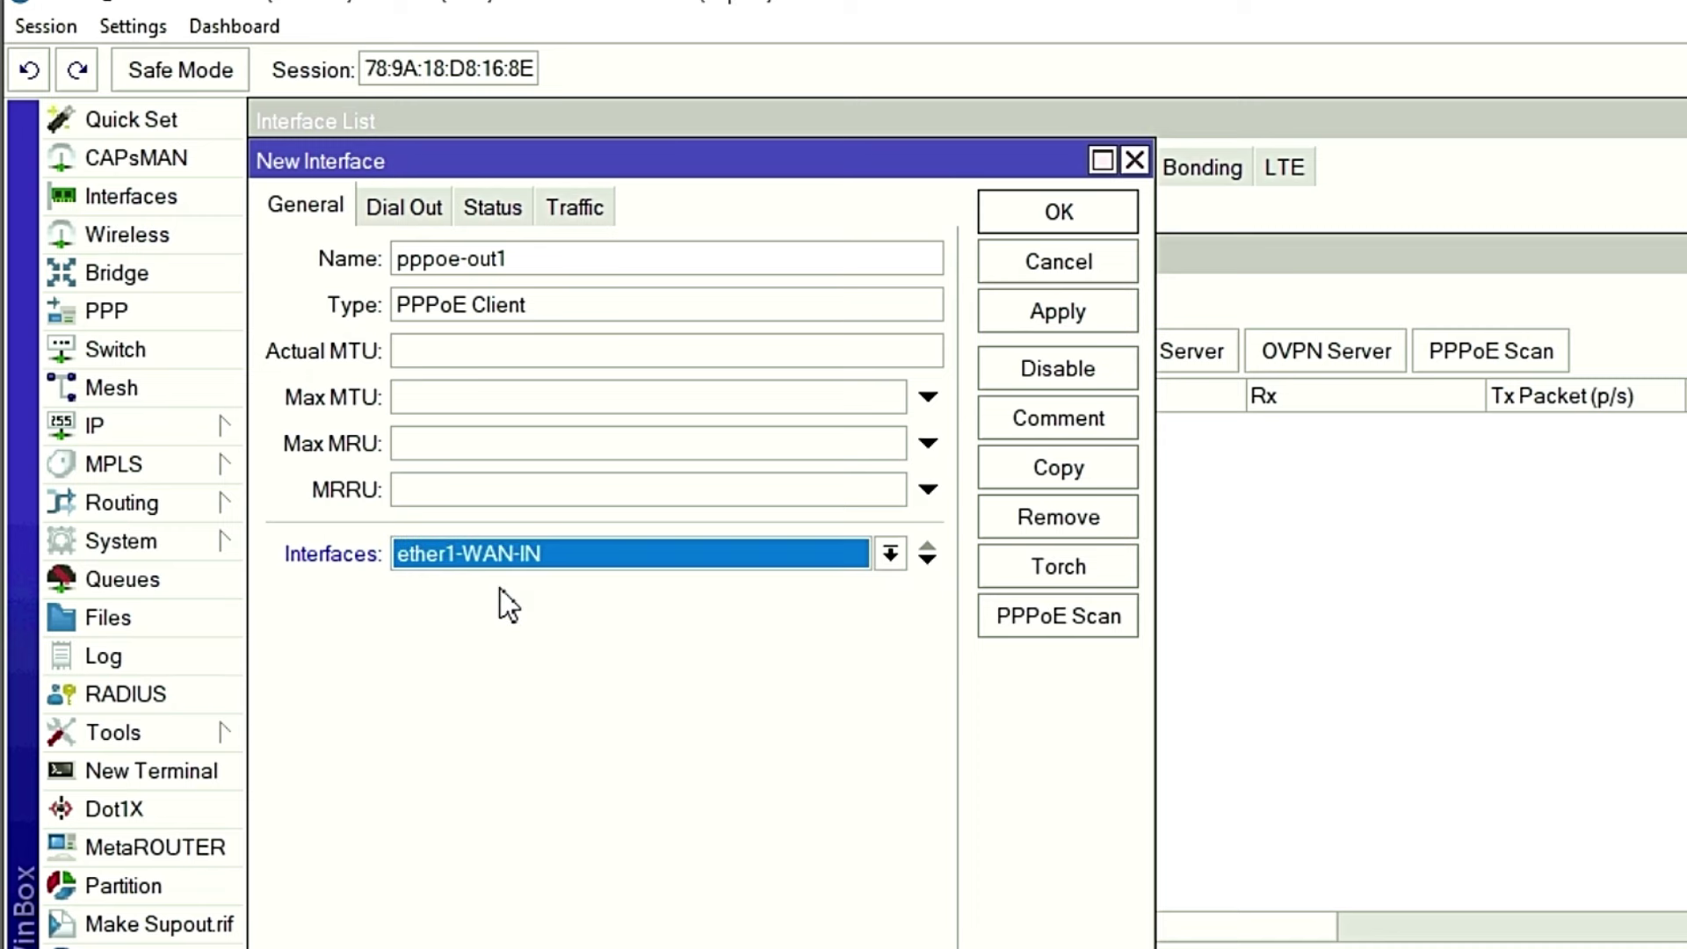
Enter the ISP account user name and password on Dial Out, keep Add Default Route, and save.
{"action": "left_click", "coordinate": [407, 207]}
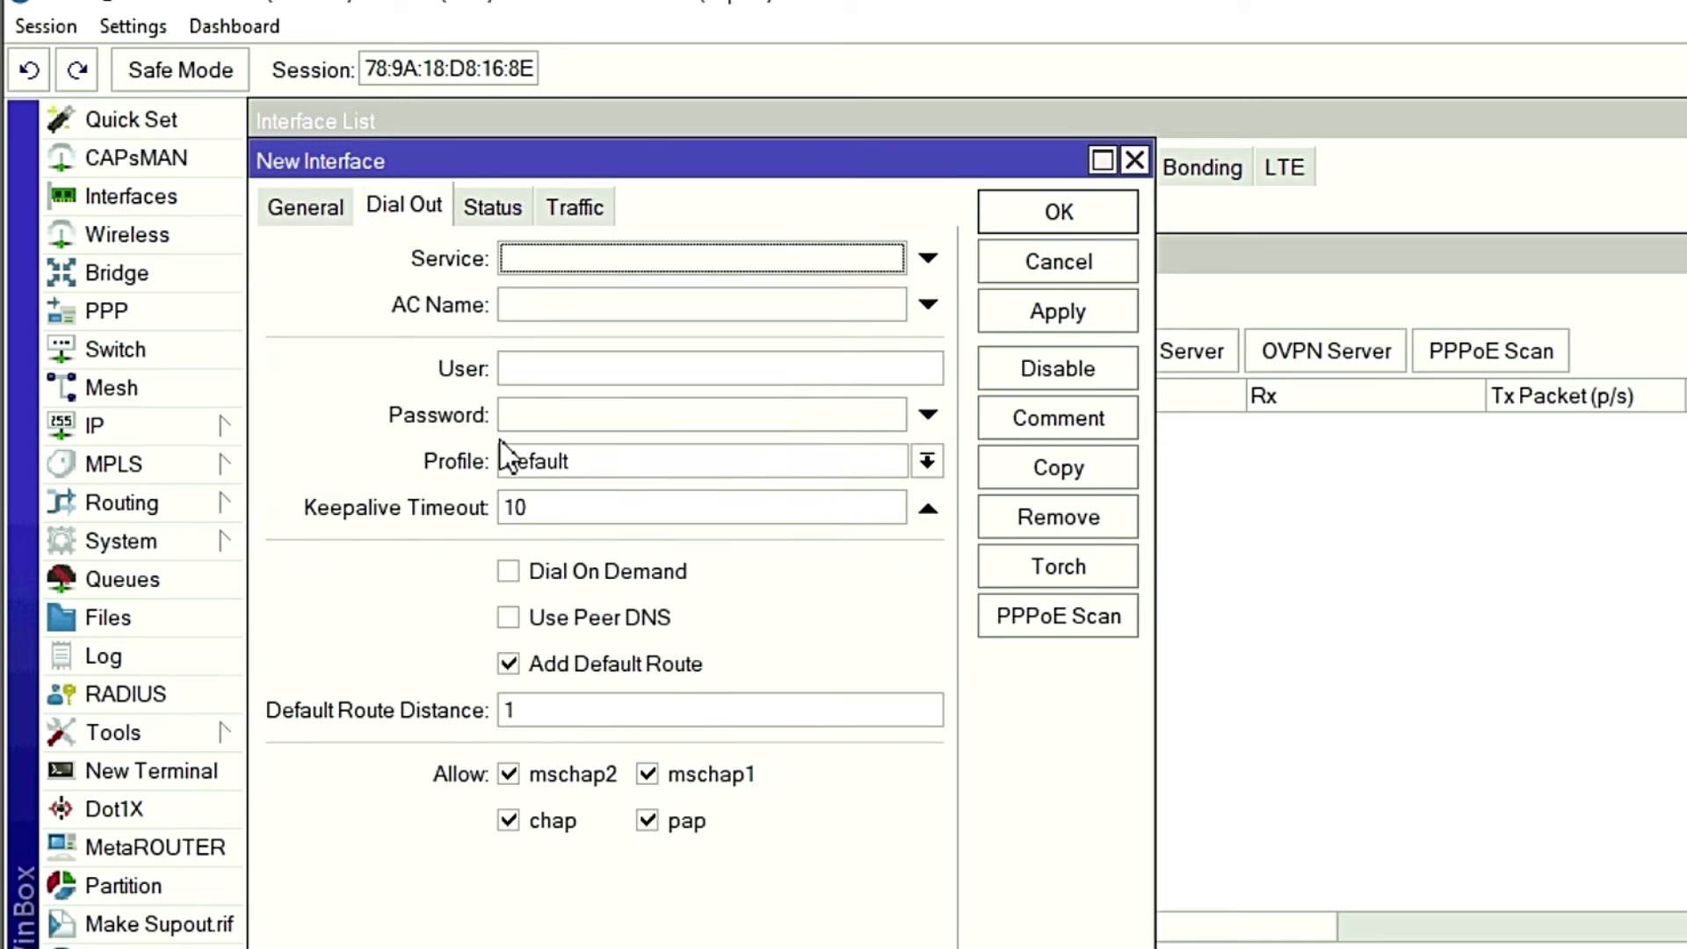
{"action": "left_click", "coordinate": [538, 369]}
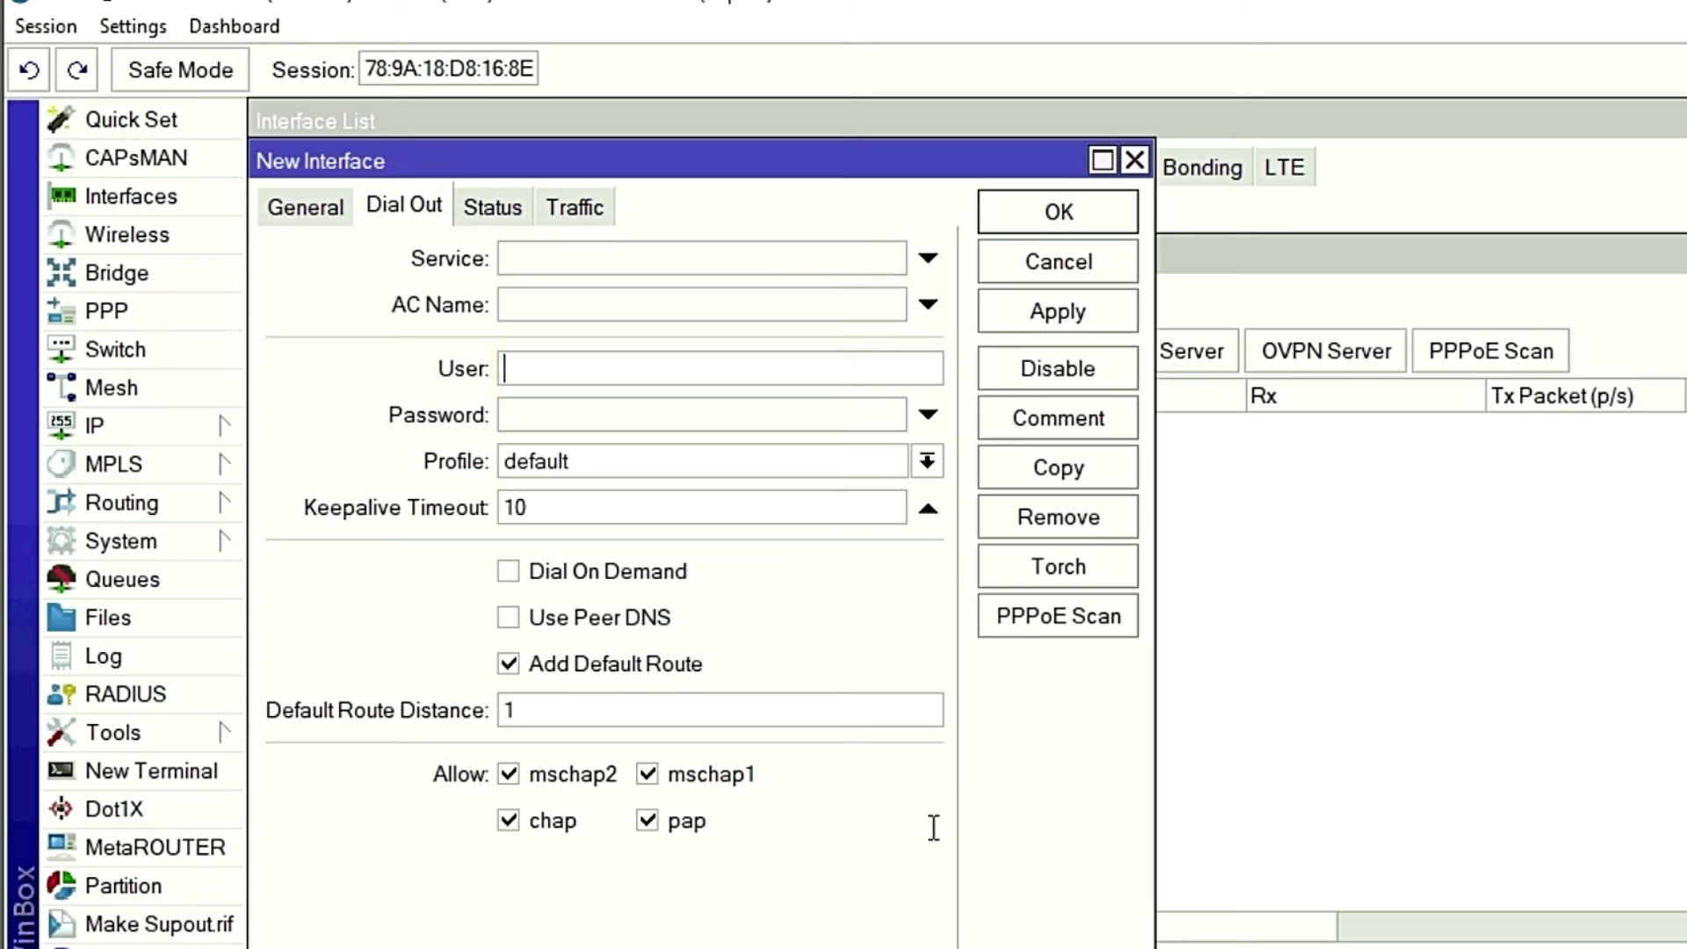
{"action": "right_click", "coordinate": [534, 367]}
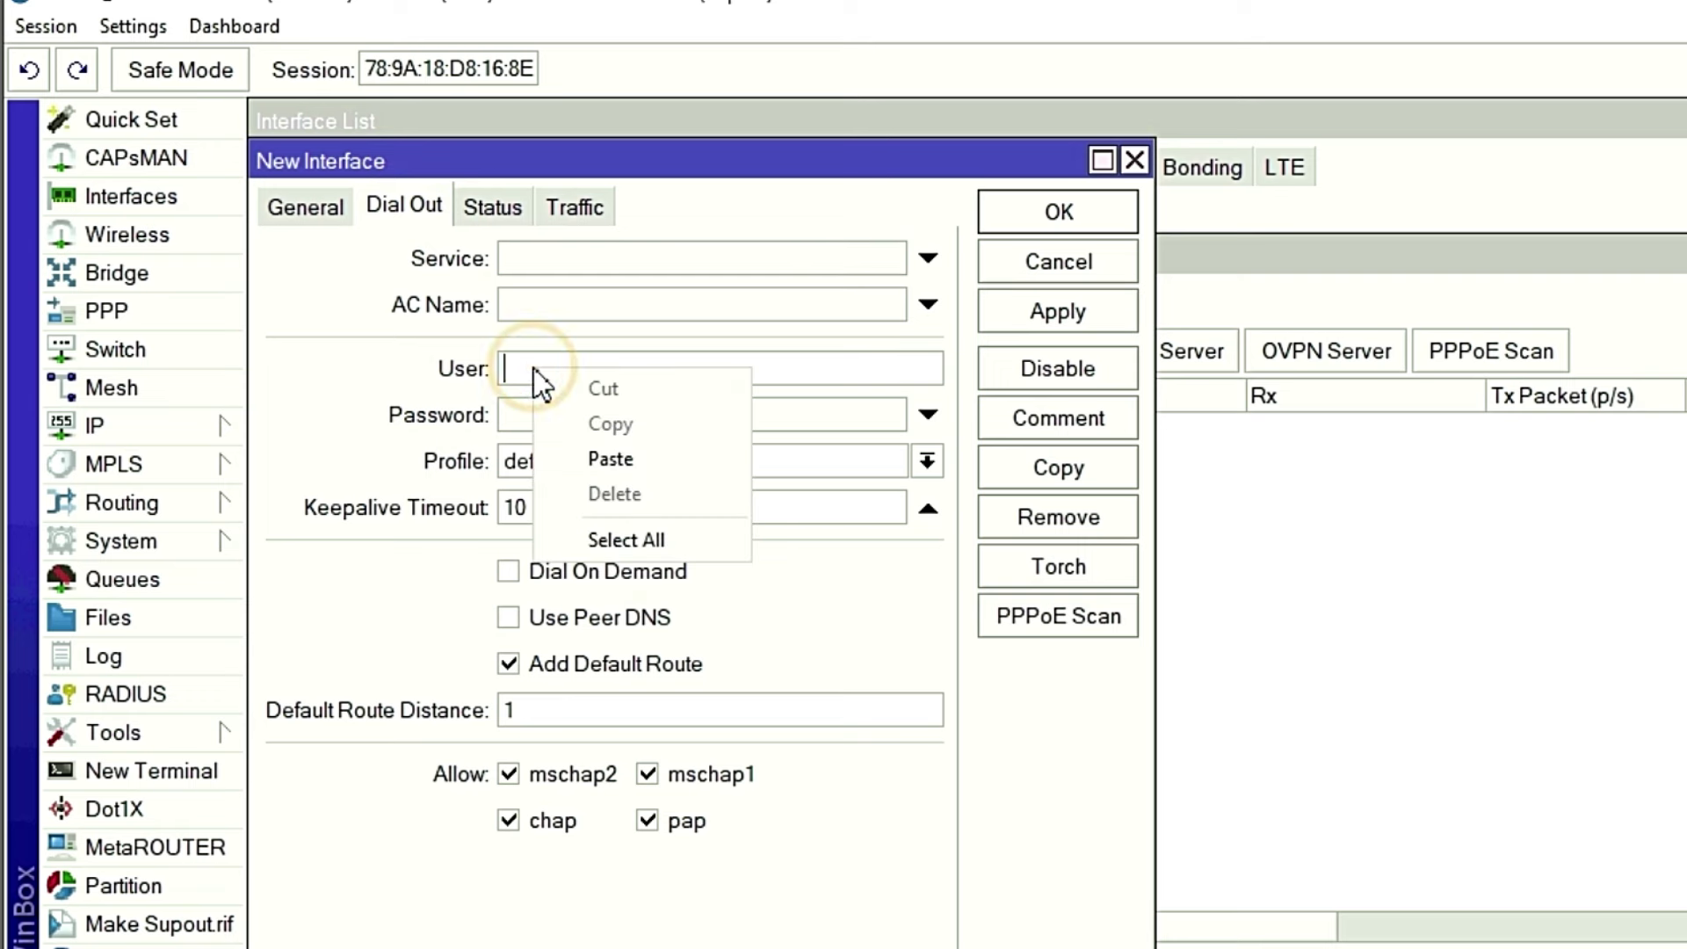
{"action": "left_click", "coordinate": [619, 461]}
{"action": "left_click", "coordinate": [557, 414]}
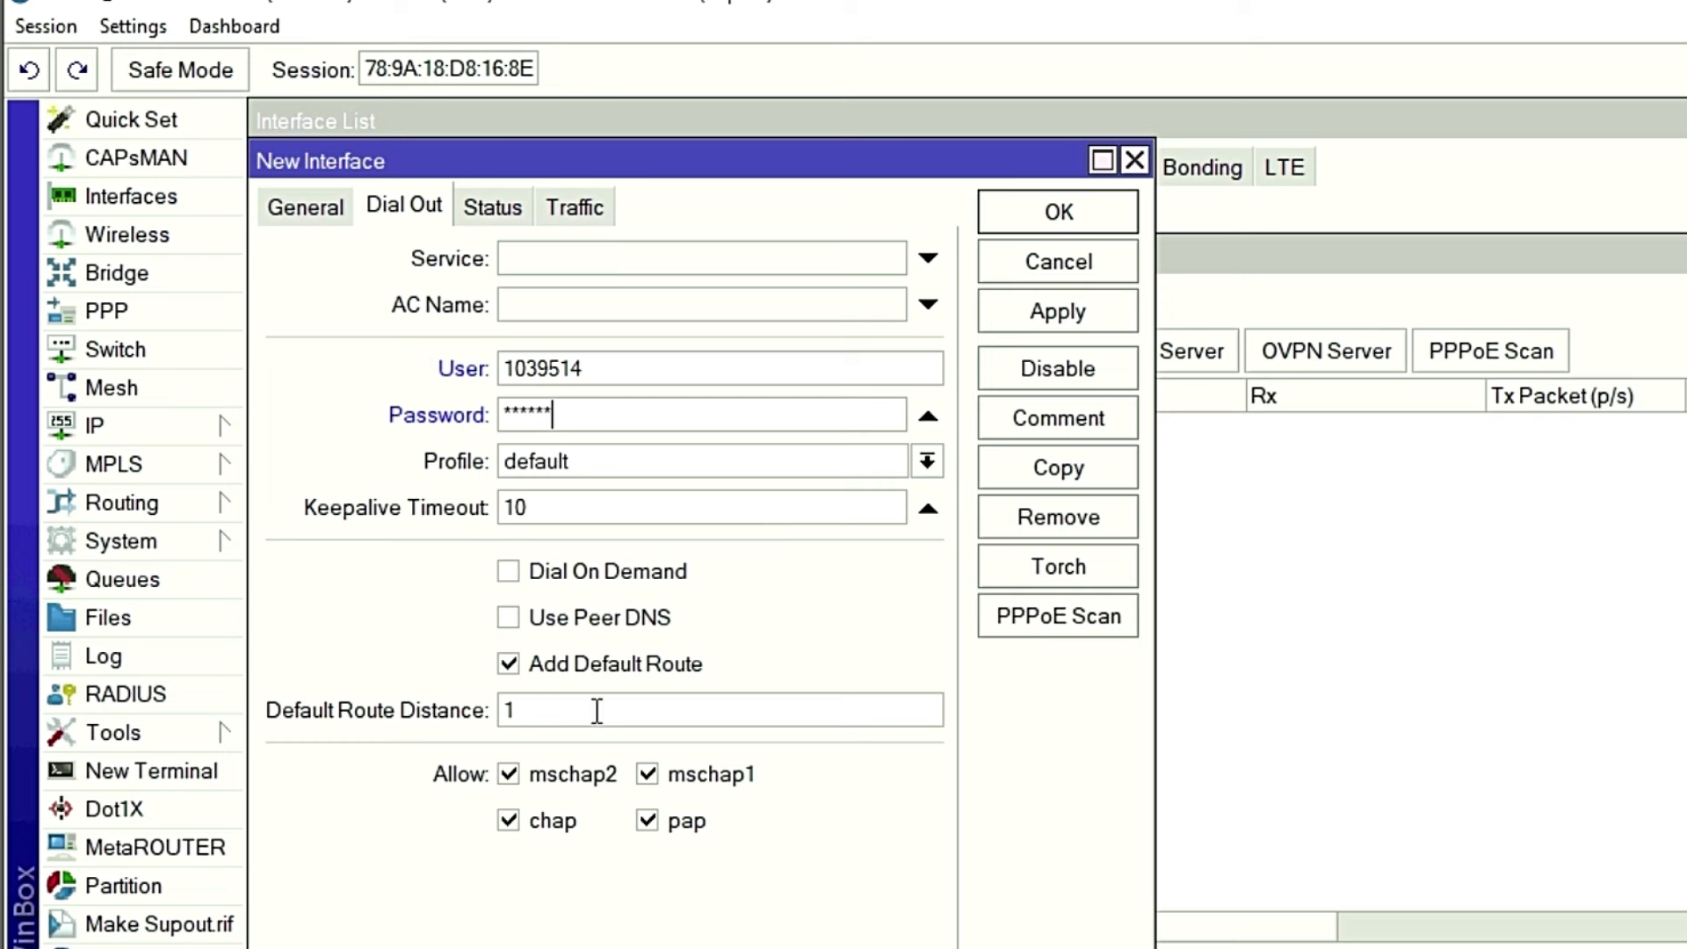
{"action": "left_click", "coordinate": [511, 669]}
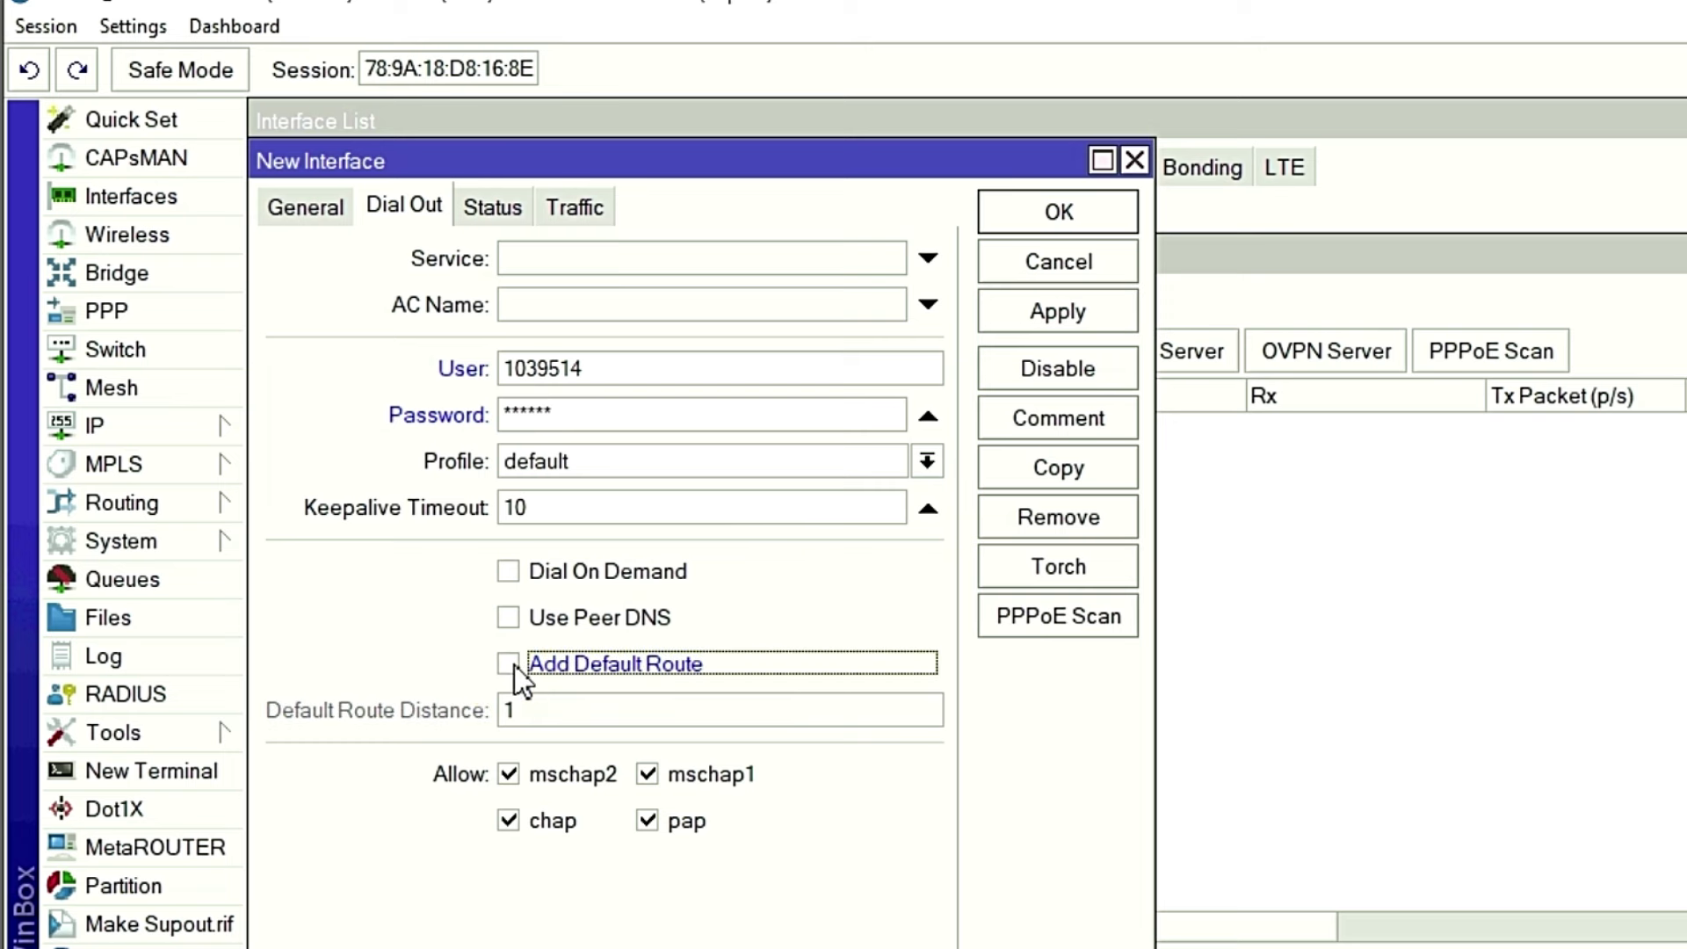
{"action": "left_click", "coordinate": [501, 667]}
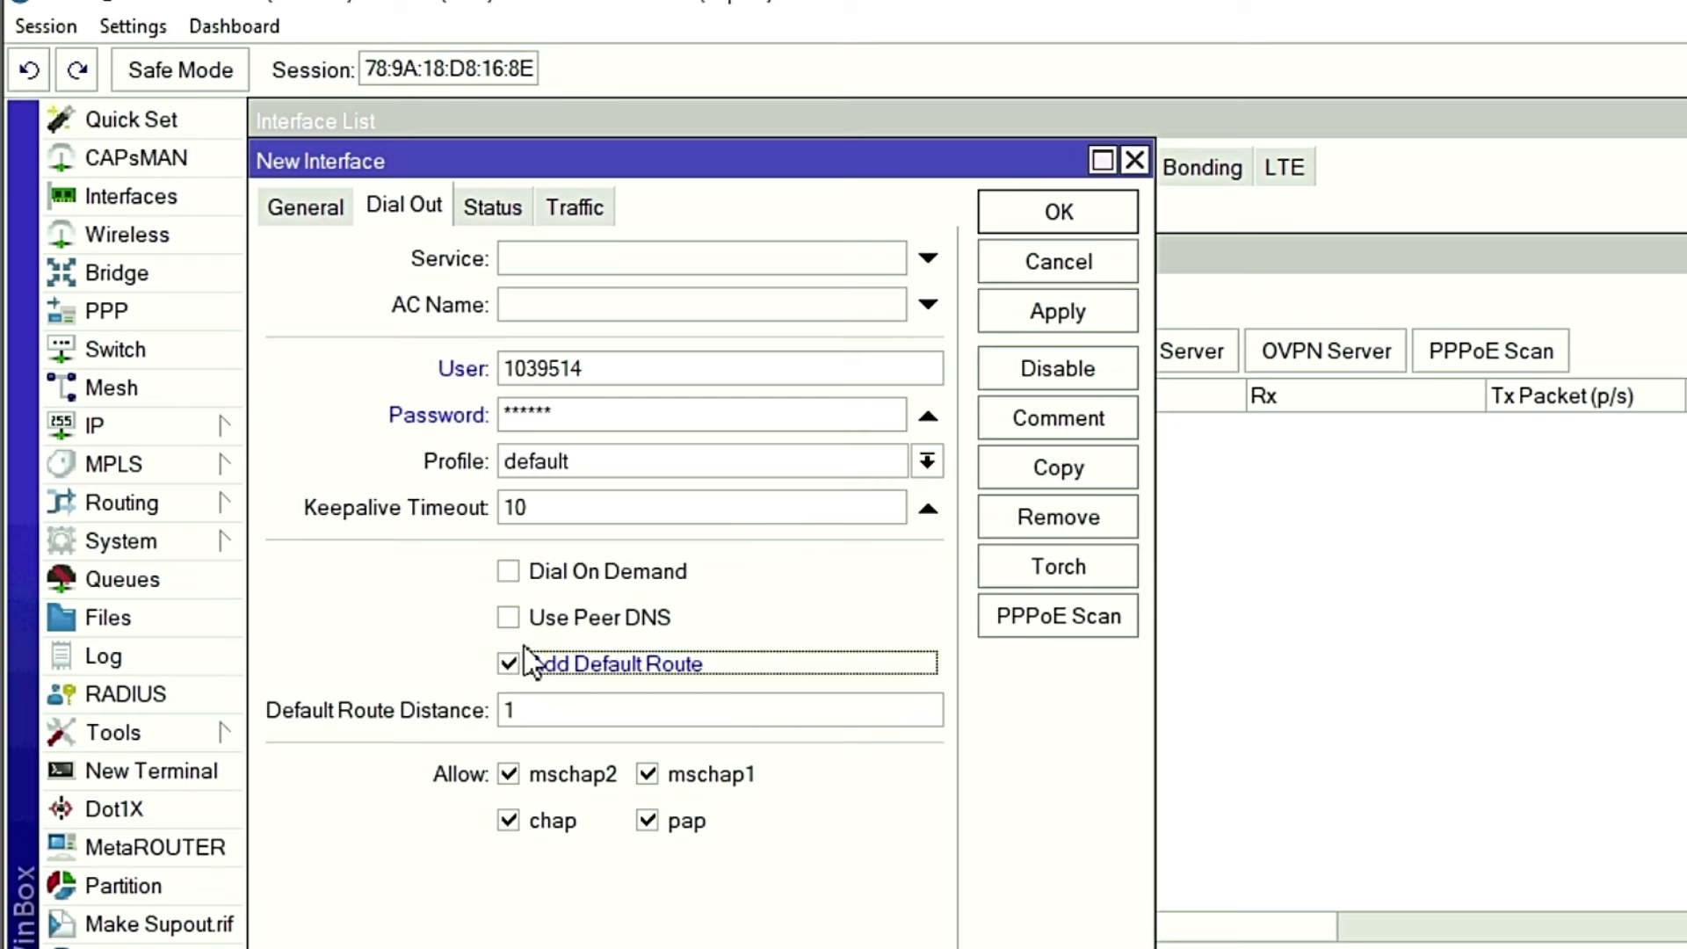
{"action": "left_click", "coordinate": [1060, 307]}
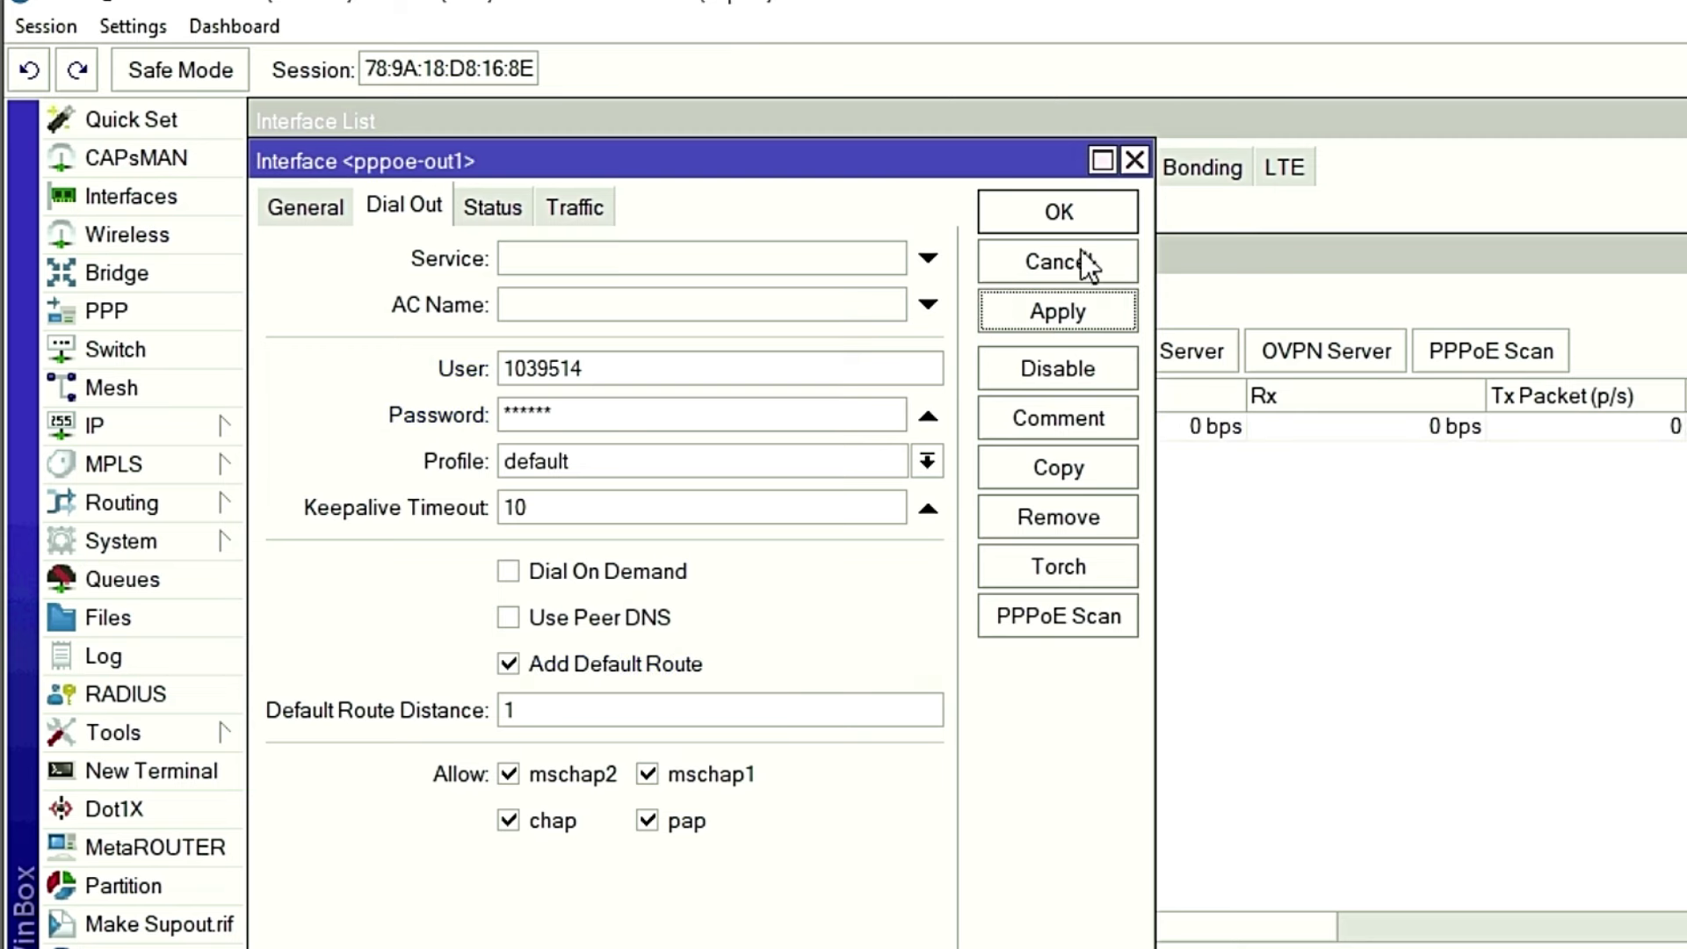
{"action": "left_click", "coordinate": [1071, 211]}
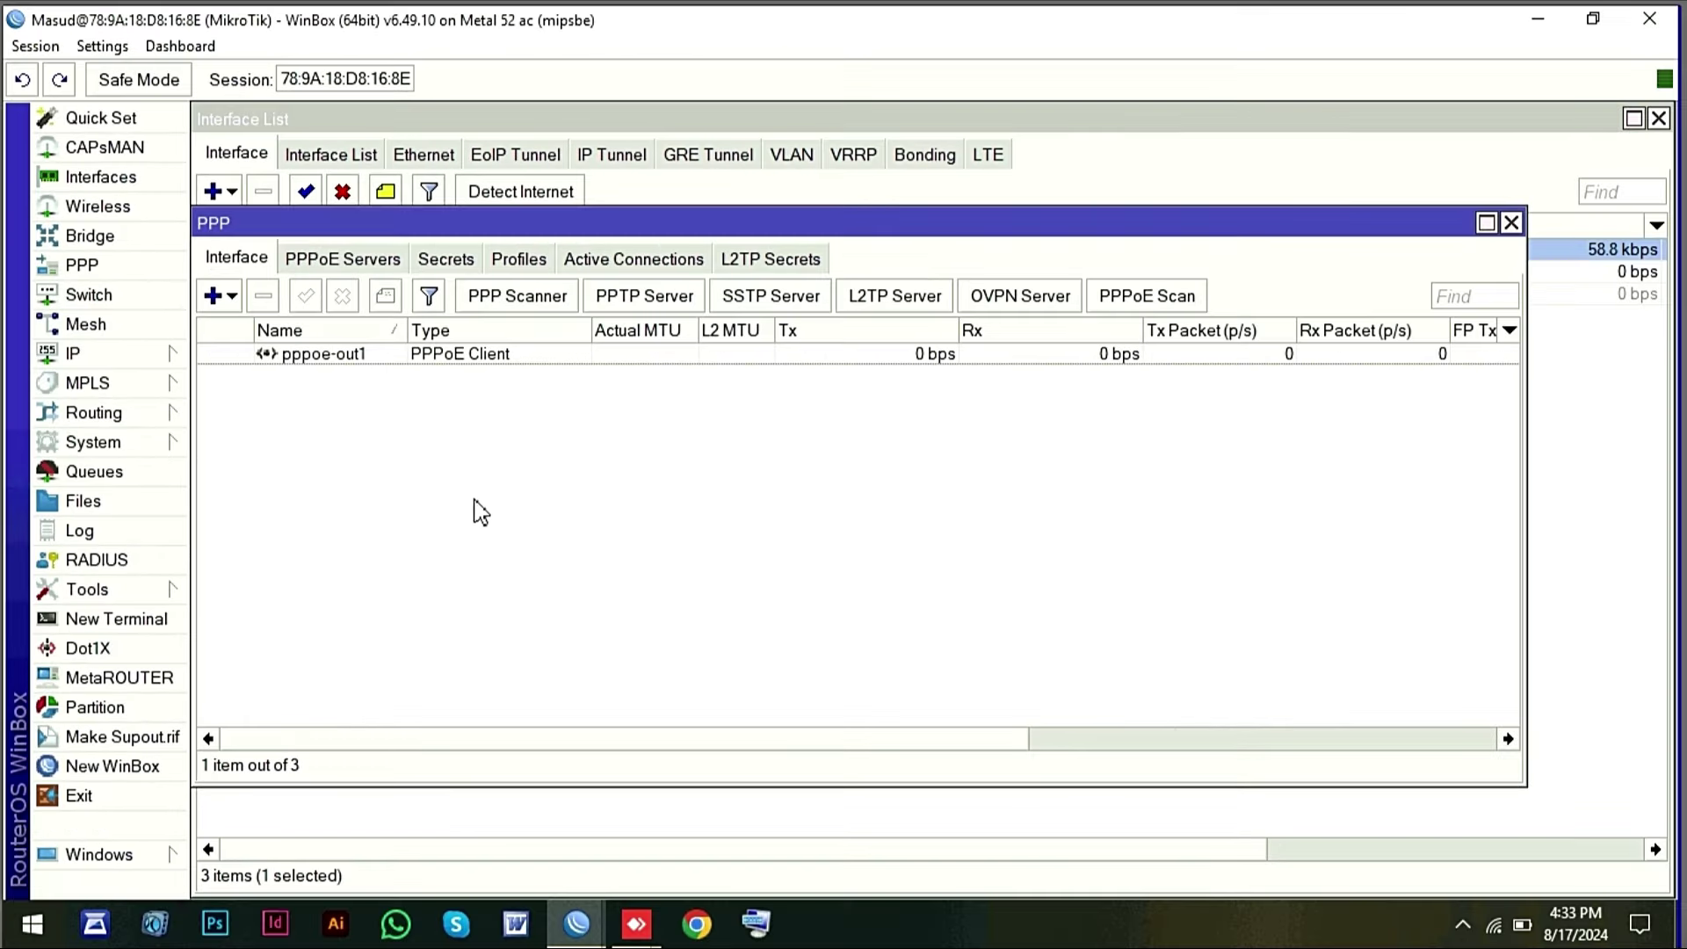
Close PPP and change the wlan1 interface's name to Mobile_HotSpot on the General tab.
{"action": "left_click", "coordinate": [1511, 222]}
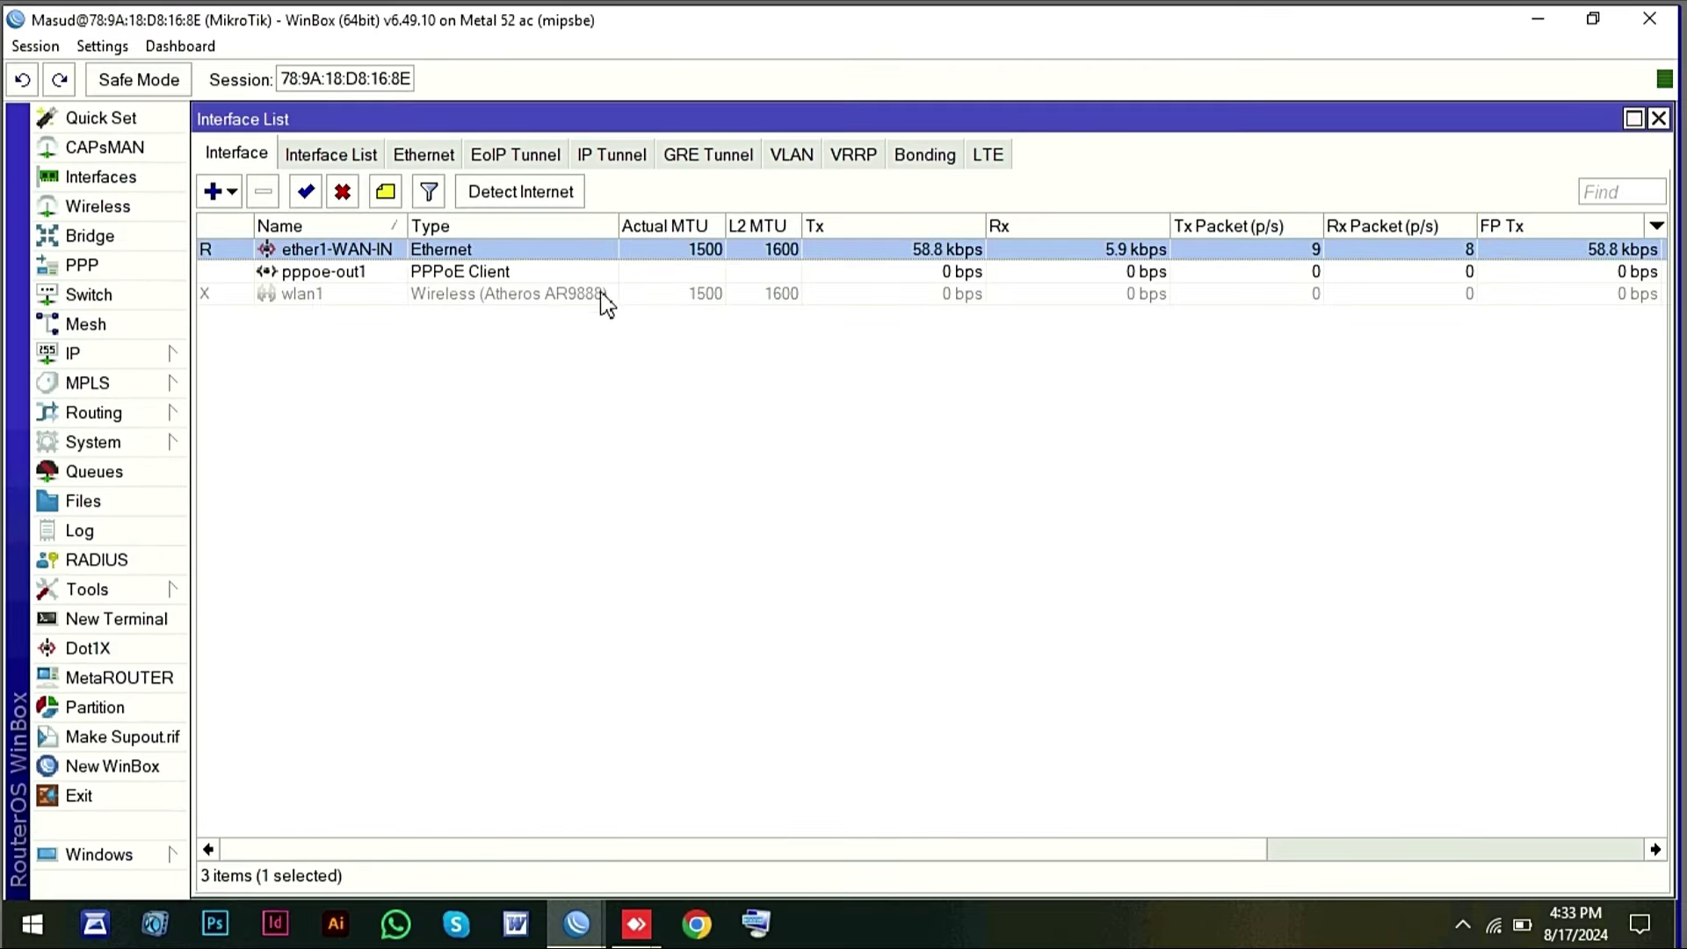
{"action": "left_click", "coordinate": [350, 272]}
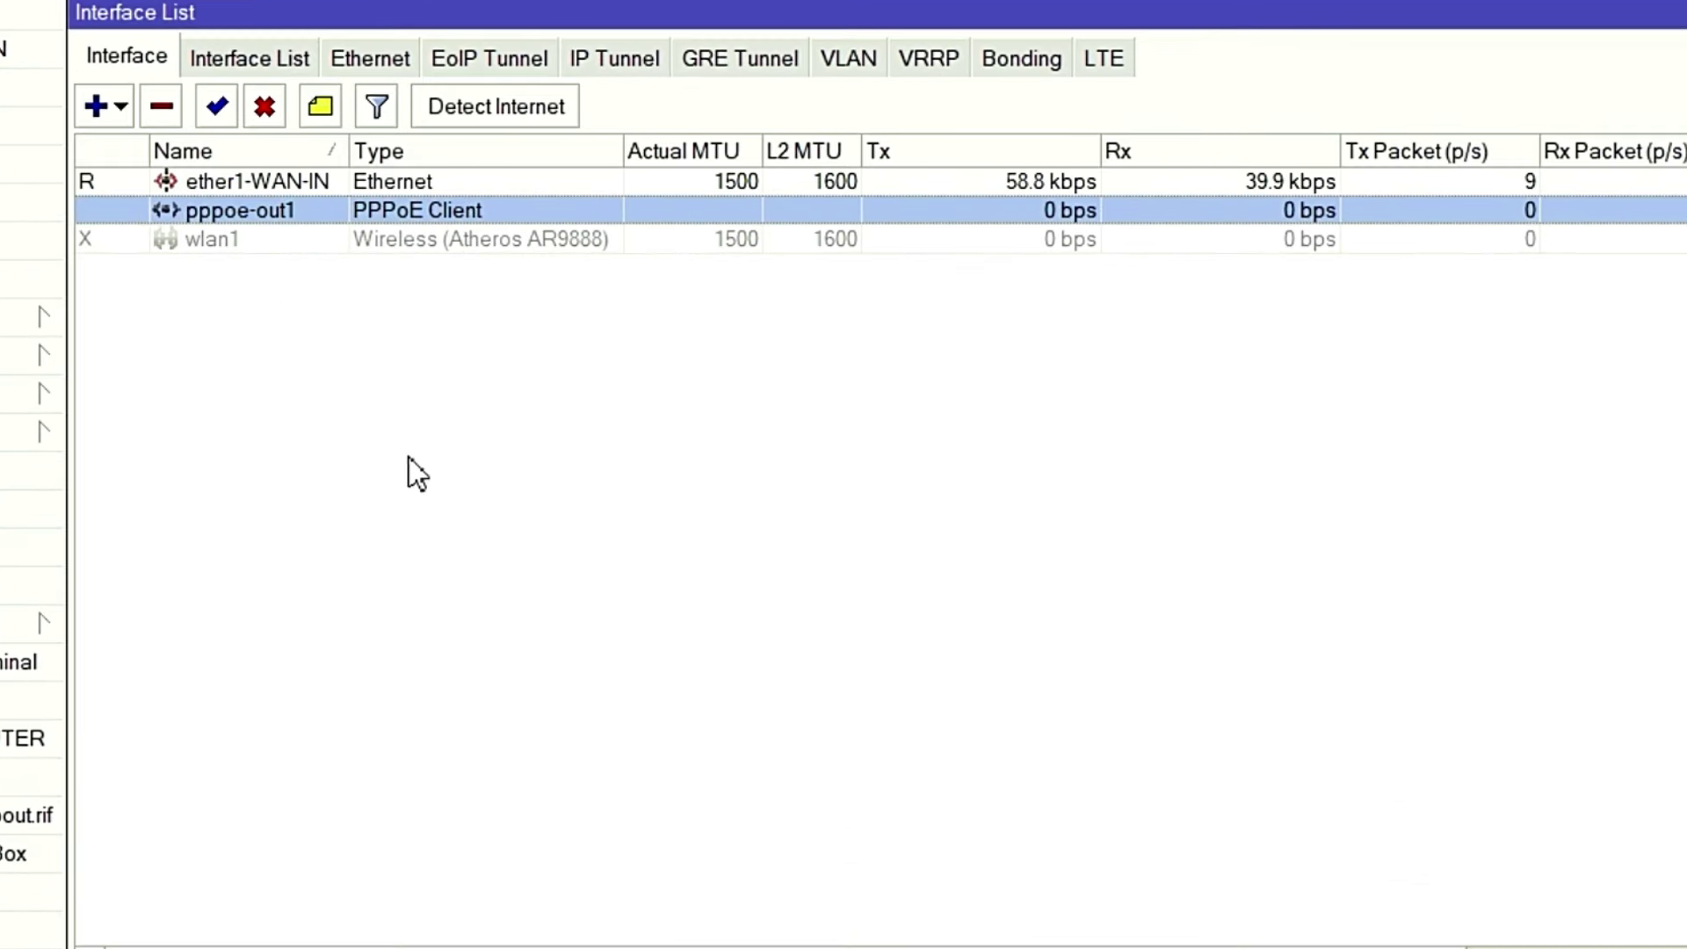
{"action": "double_click", "coordinate": [243, 241]}
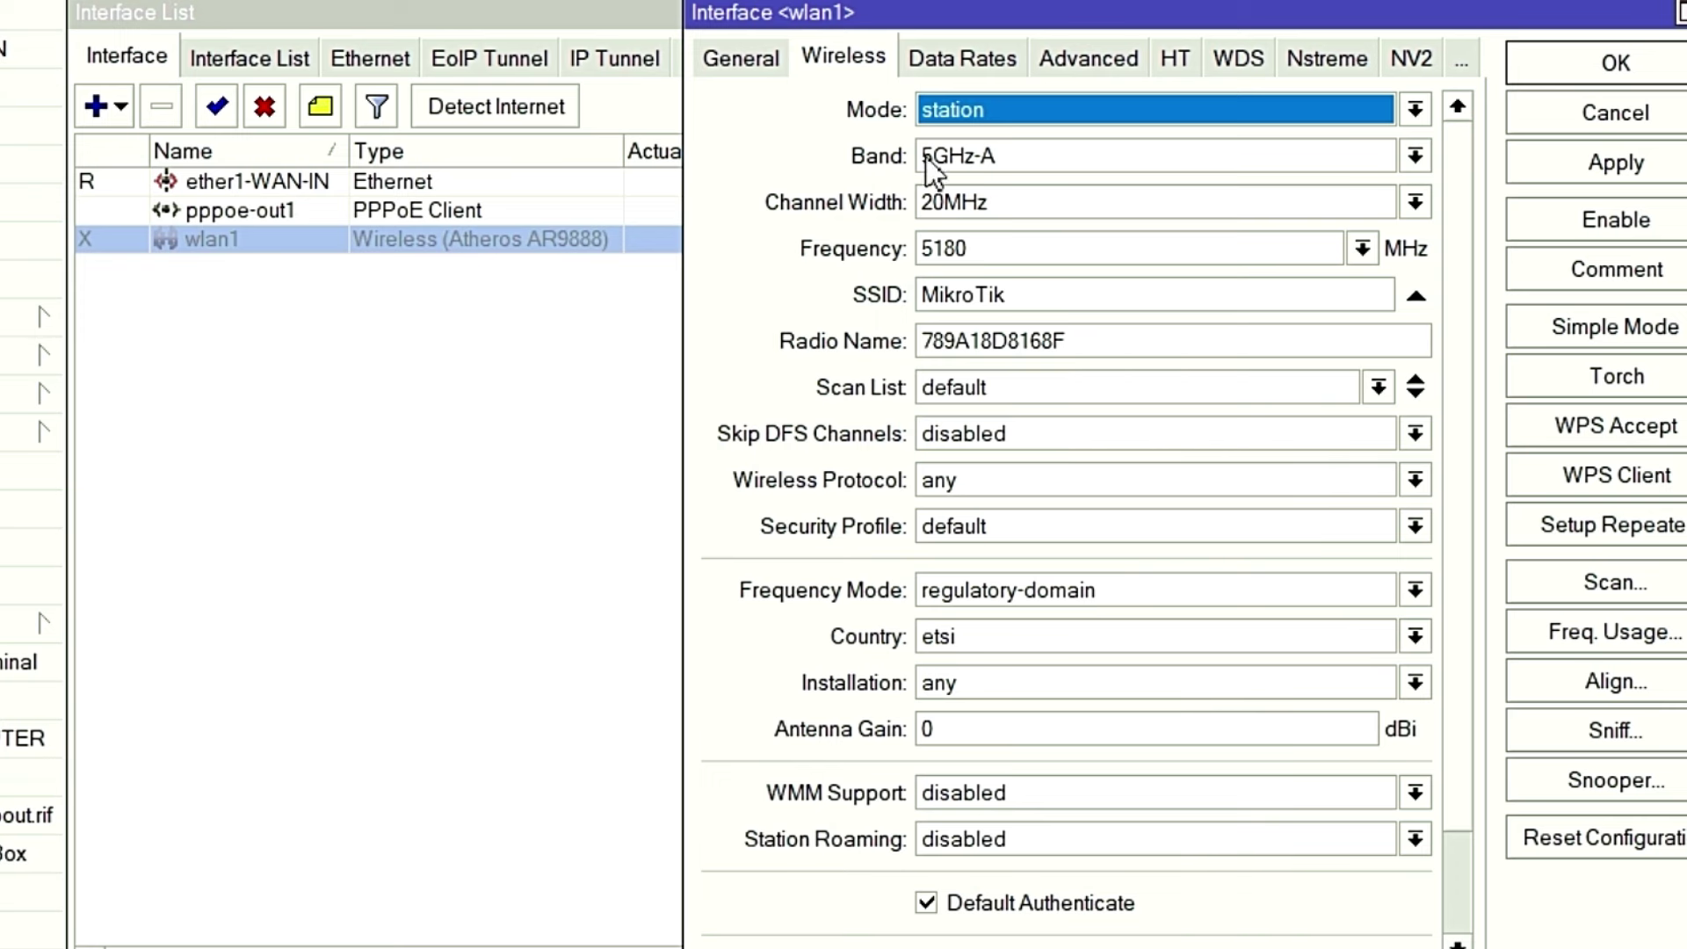
{"action": "left_click", "coordinate": [756, 57]}
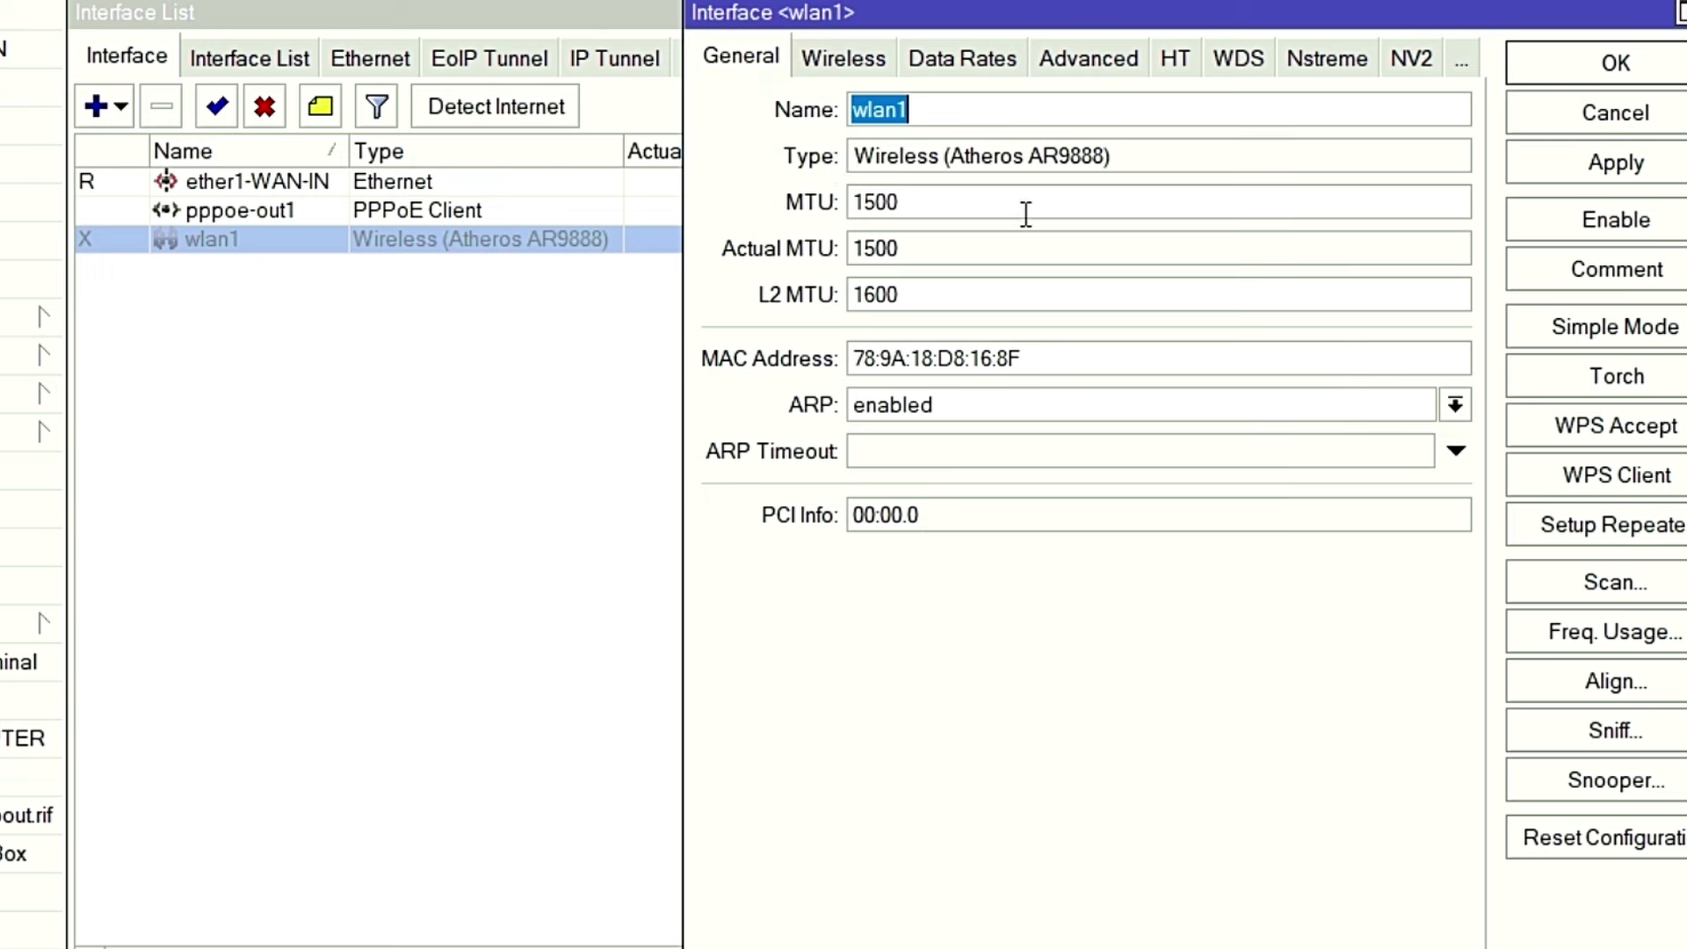
{"action": "left_click", "coordinate": [942, 107]}
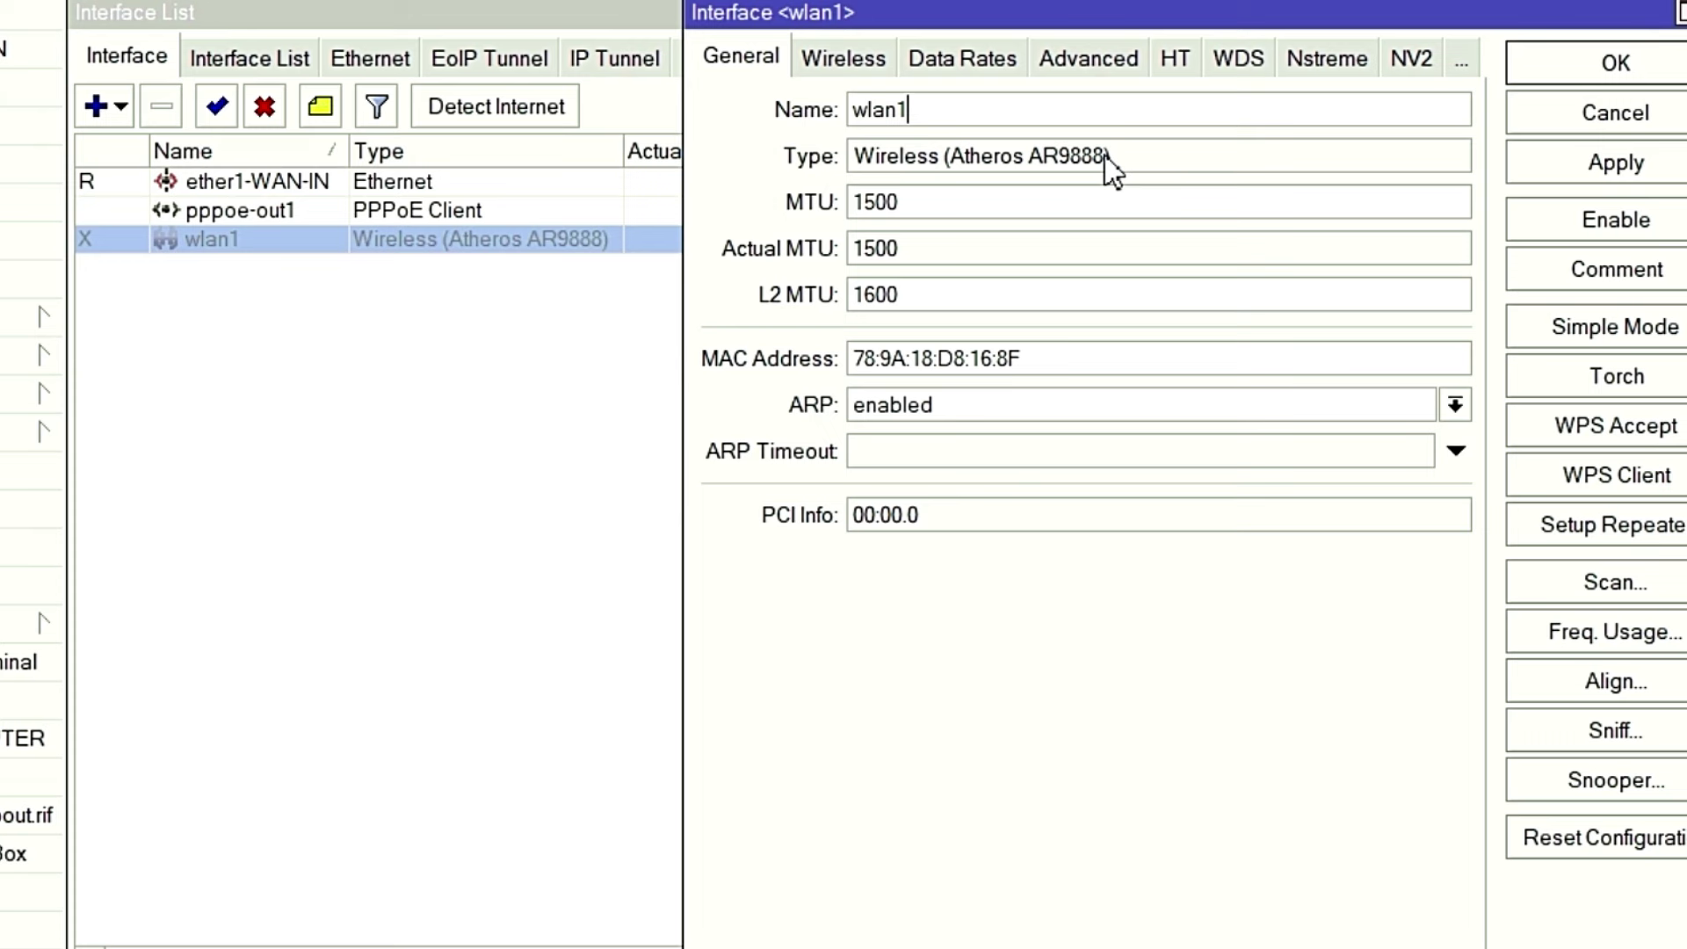
{"action": "key", "text": "BackSpace"}
{"action": "key", "text": "BackSpace"}
{"action": "key", "text": "BackSpace"}
{"action": "key", "text": "BackSpace"}
{"action": "key", "text": "BackSpace"}
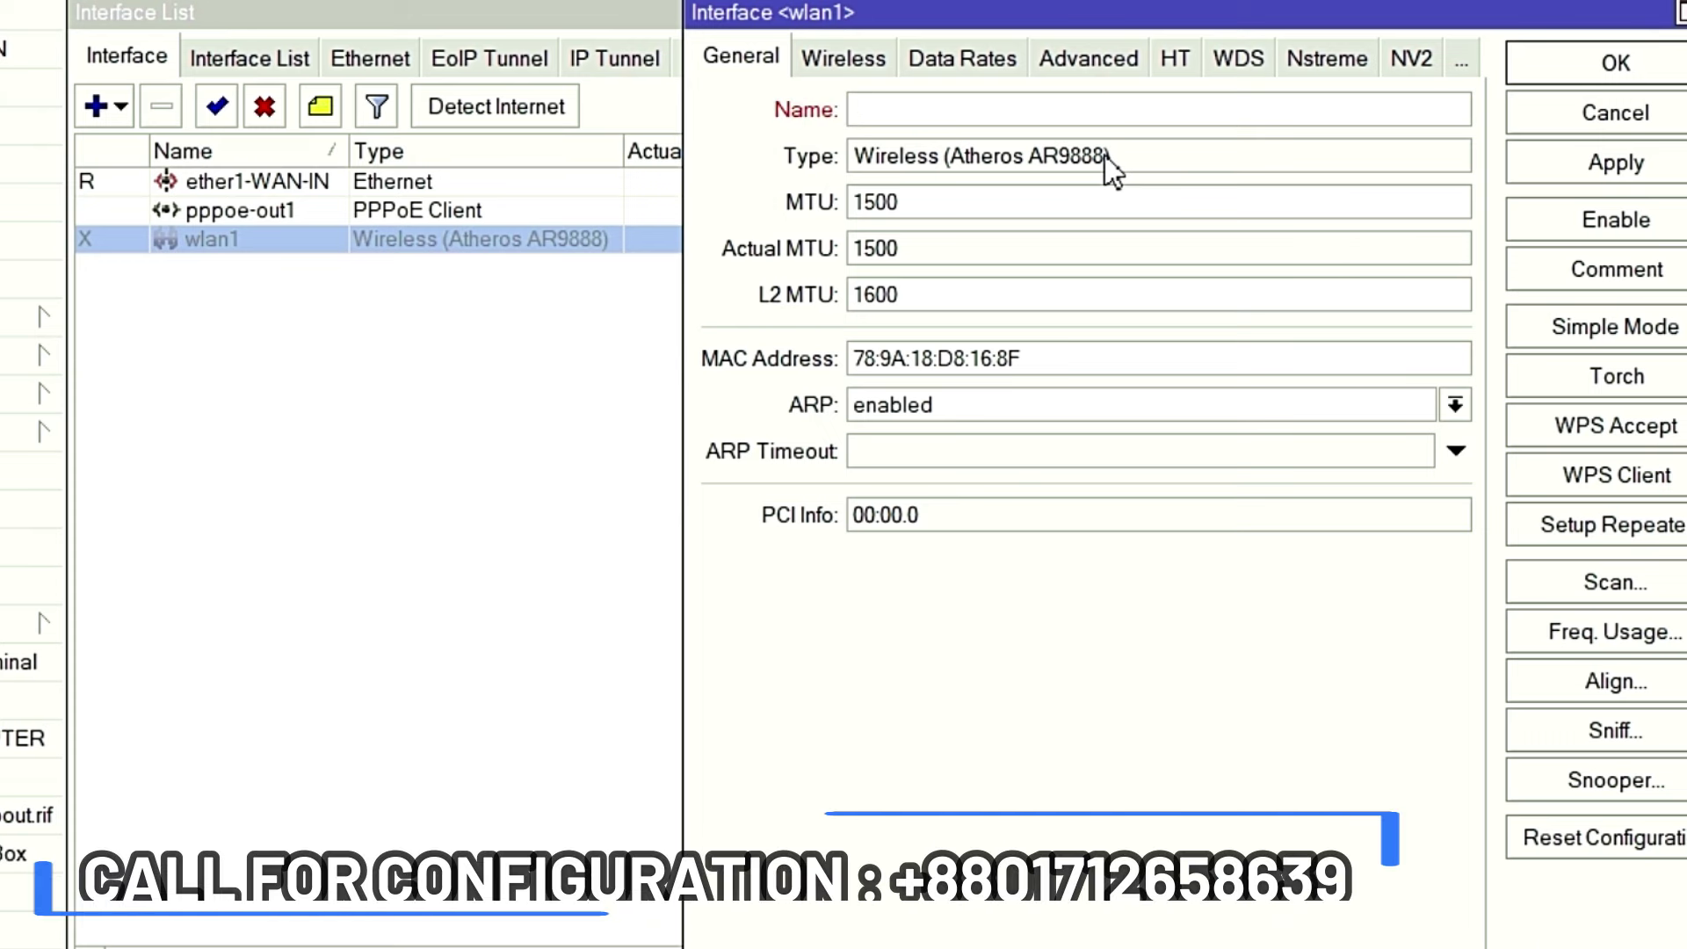
{"action": "type", "text": "HotsSo"}
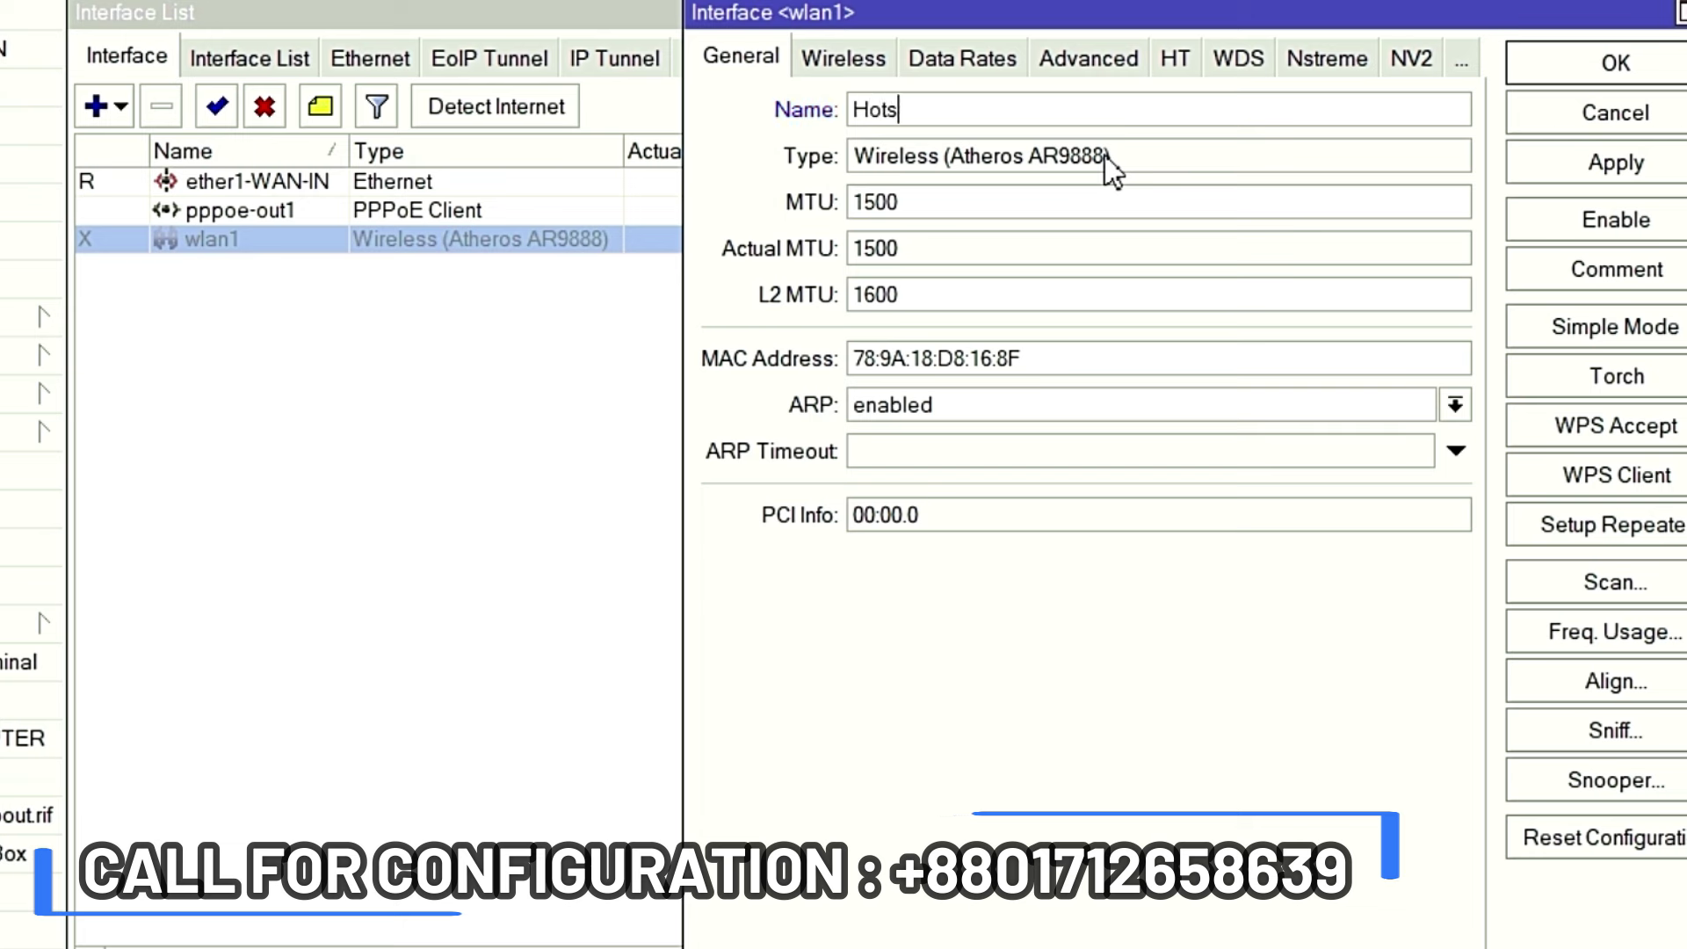
{"action": "key", "text": "BackSpace"}
{"action": "key", "text": "BackSpace"}
{"action": "key", "text": "BackSpace"}
{"action": "key", "text": "BackSpace"}
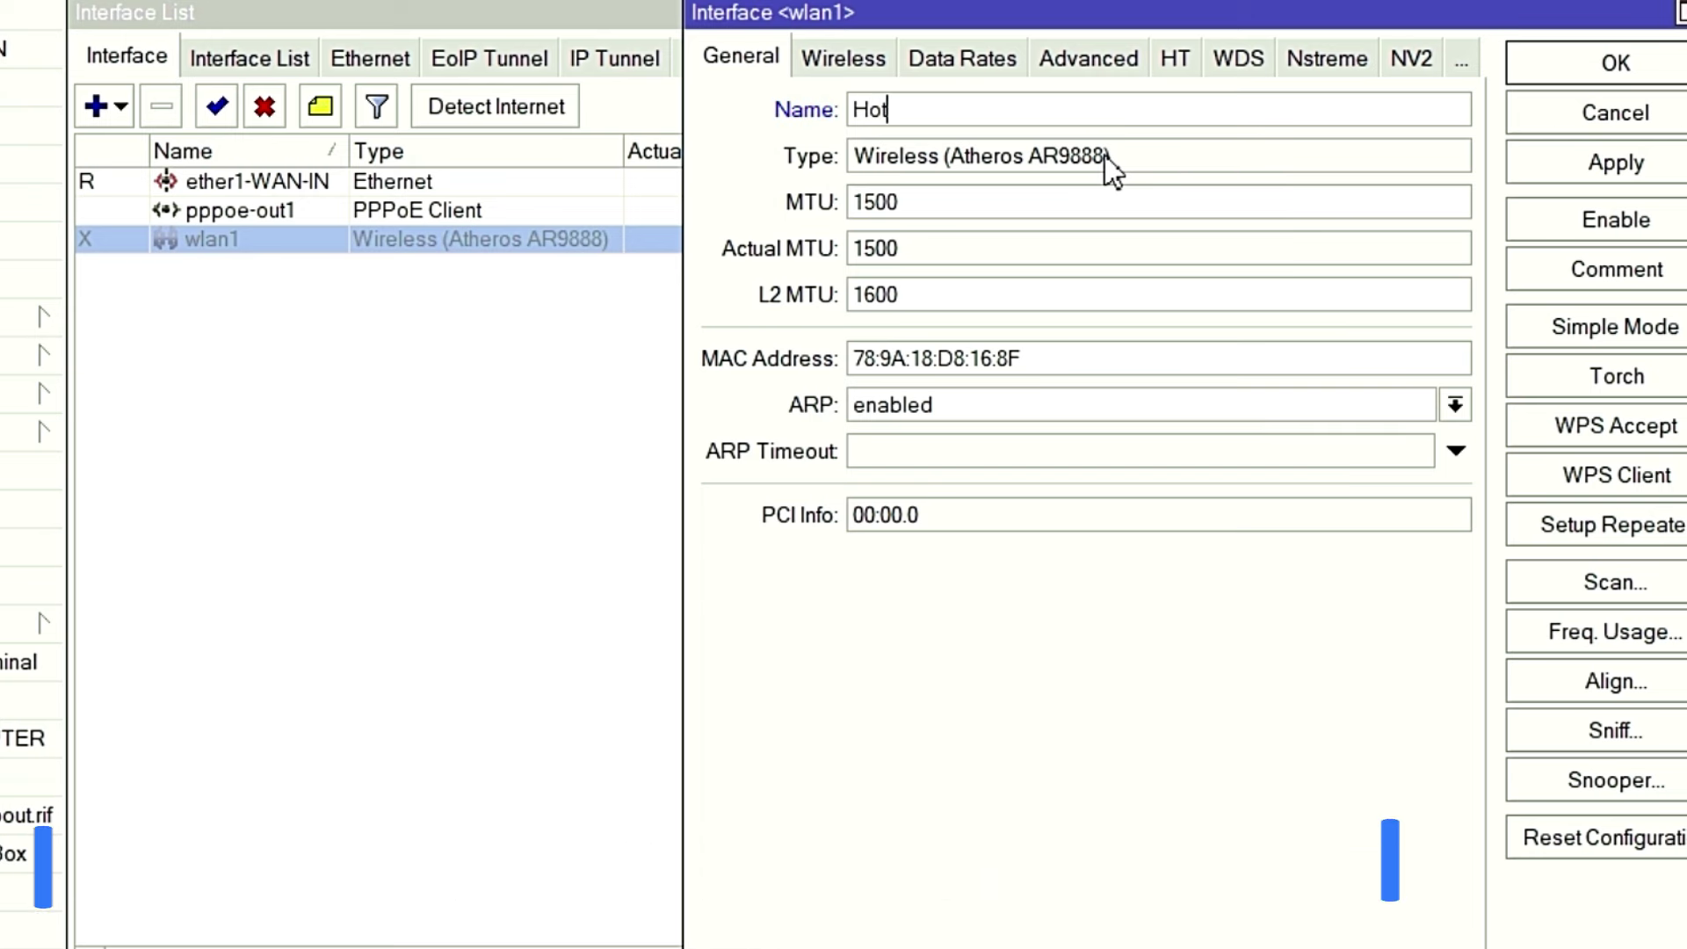
{"action": "type", "text": "tSpot"}
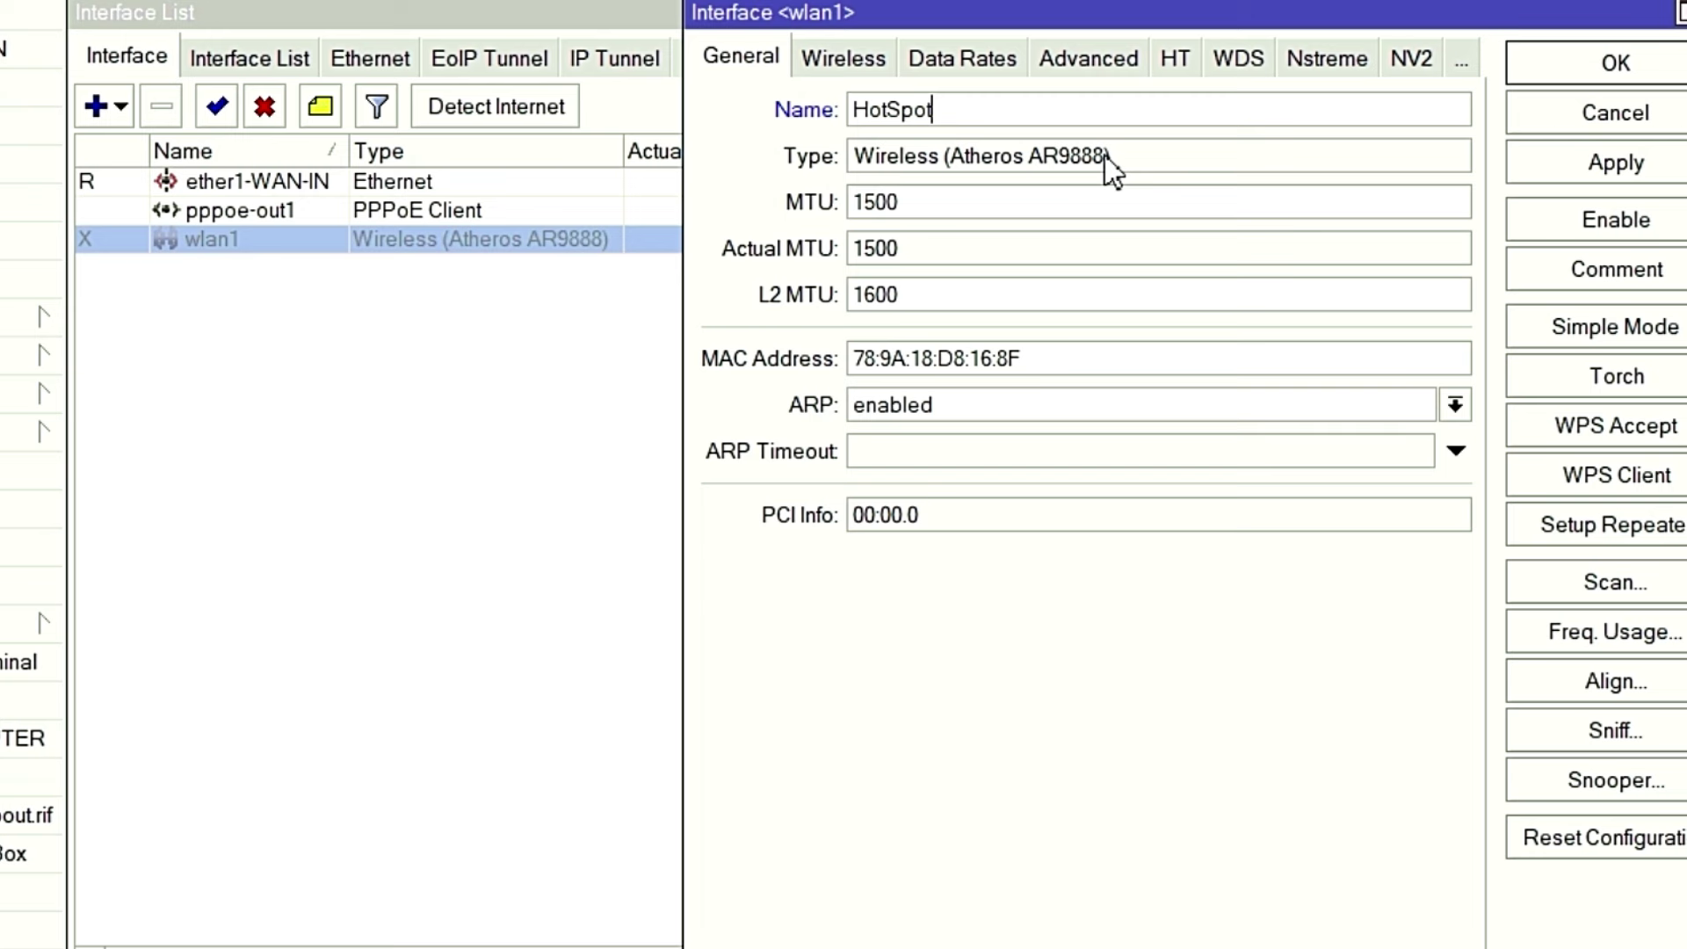
{"action": "type", "text": "-W"}
{"action": "key", "text": "BackSpace"}
{"action": "key", "text": "BackSpace"}
{"action": "key", "text": "BackSpace"}
{"action": "key", "text": "BackSpace"}
{"action": "key", "text": "BackSpace"}
{"action": "key", "text": "BackSpace"}
{"action": "key", "text": "BackSpace"}
{"action": "key", "text": "BackSpace"}
{"action": "key", "text": "BackSpace"}
{"action": "type", "text": "Mobile_HotSpot"}
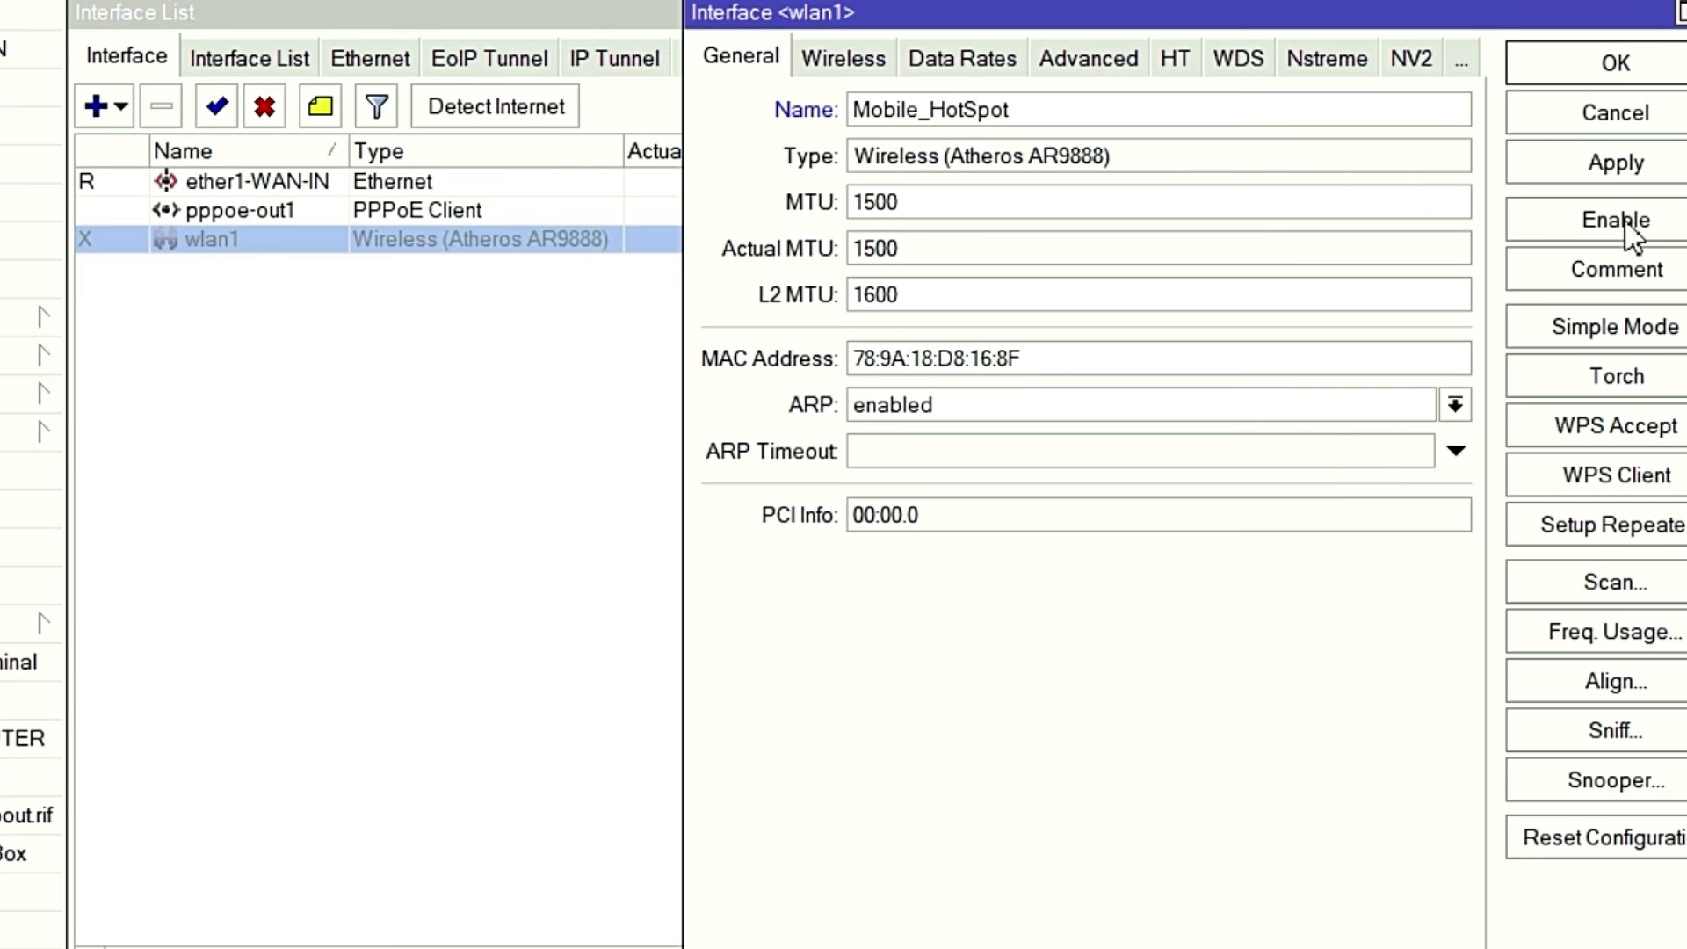
Keep ARP enabled, enable the interface, commit the change, and save its settings.
{"action": "left_click", "coordinate": [1455, 405]}
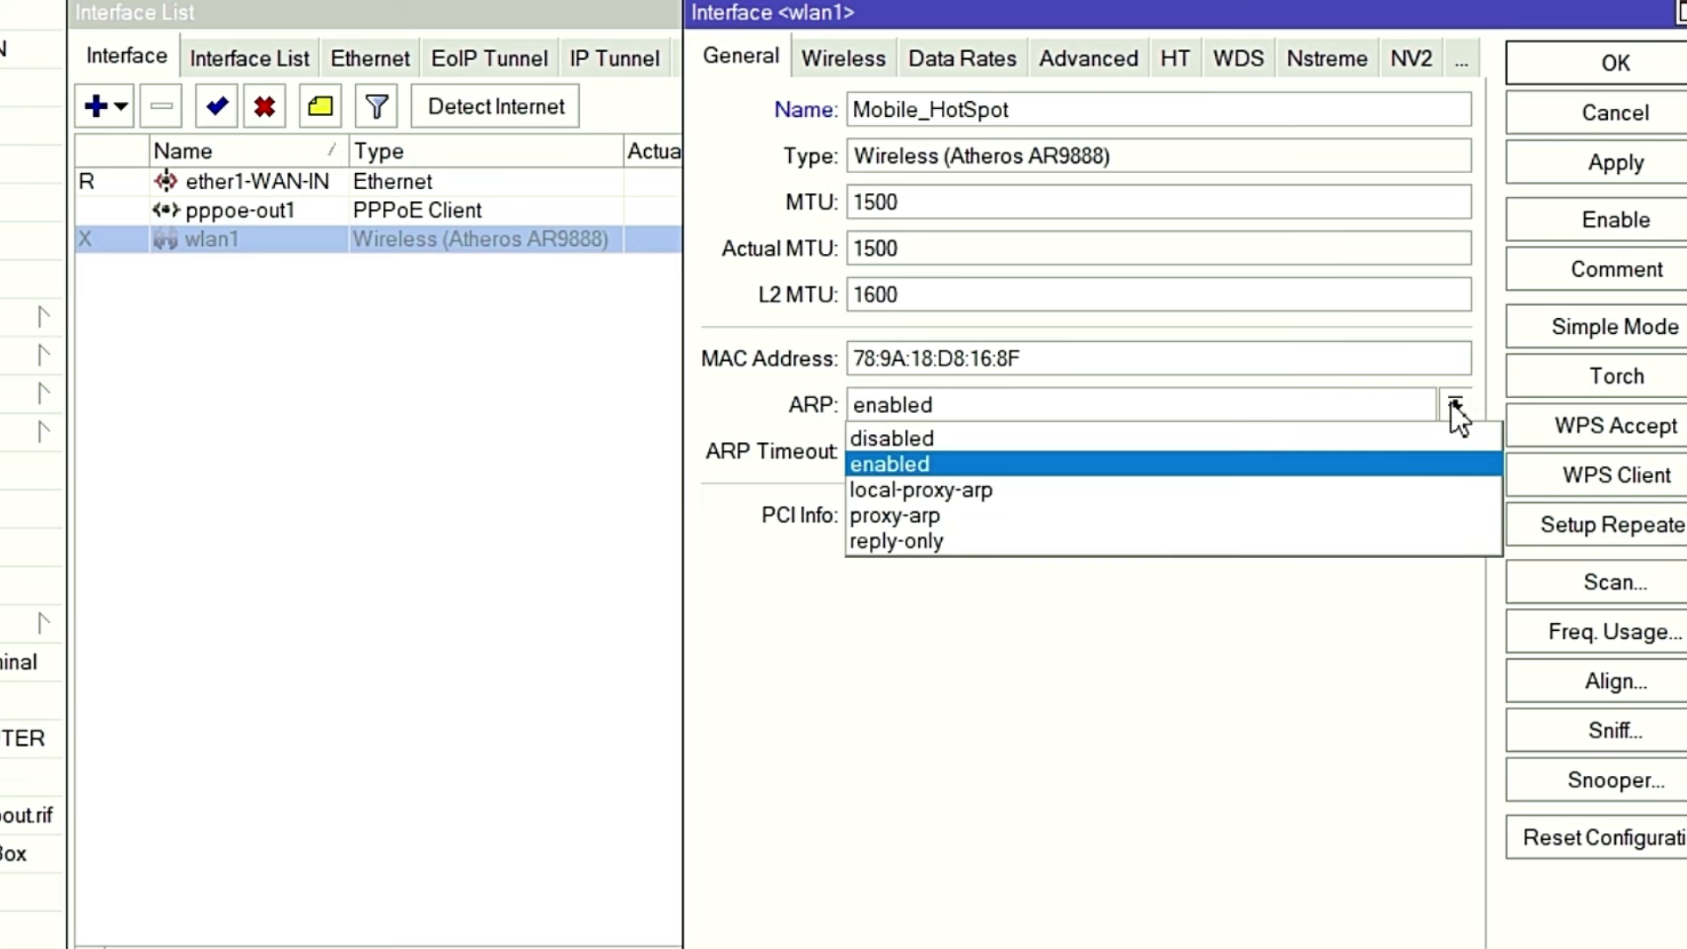
{"action": "left_click", "coordinate": [1454, 404]}
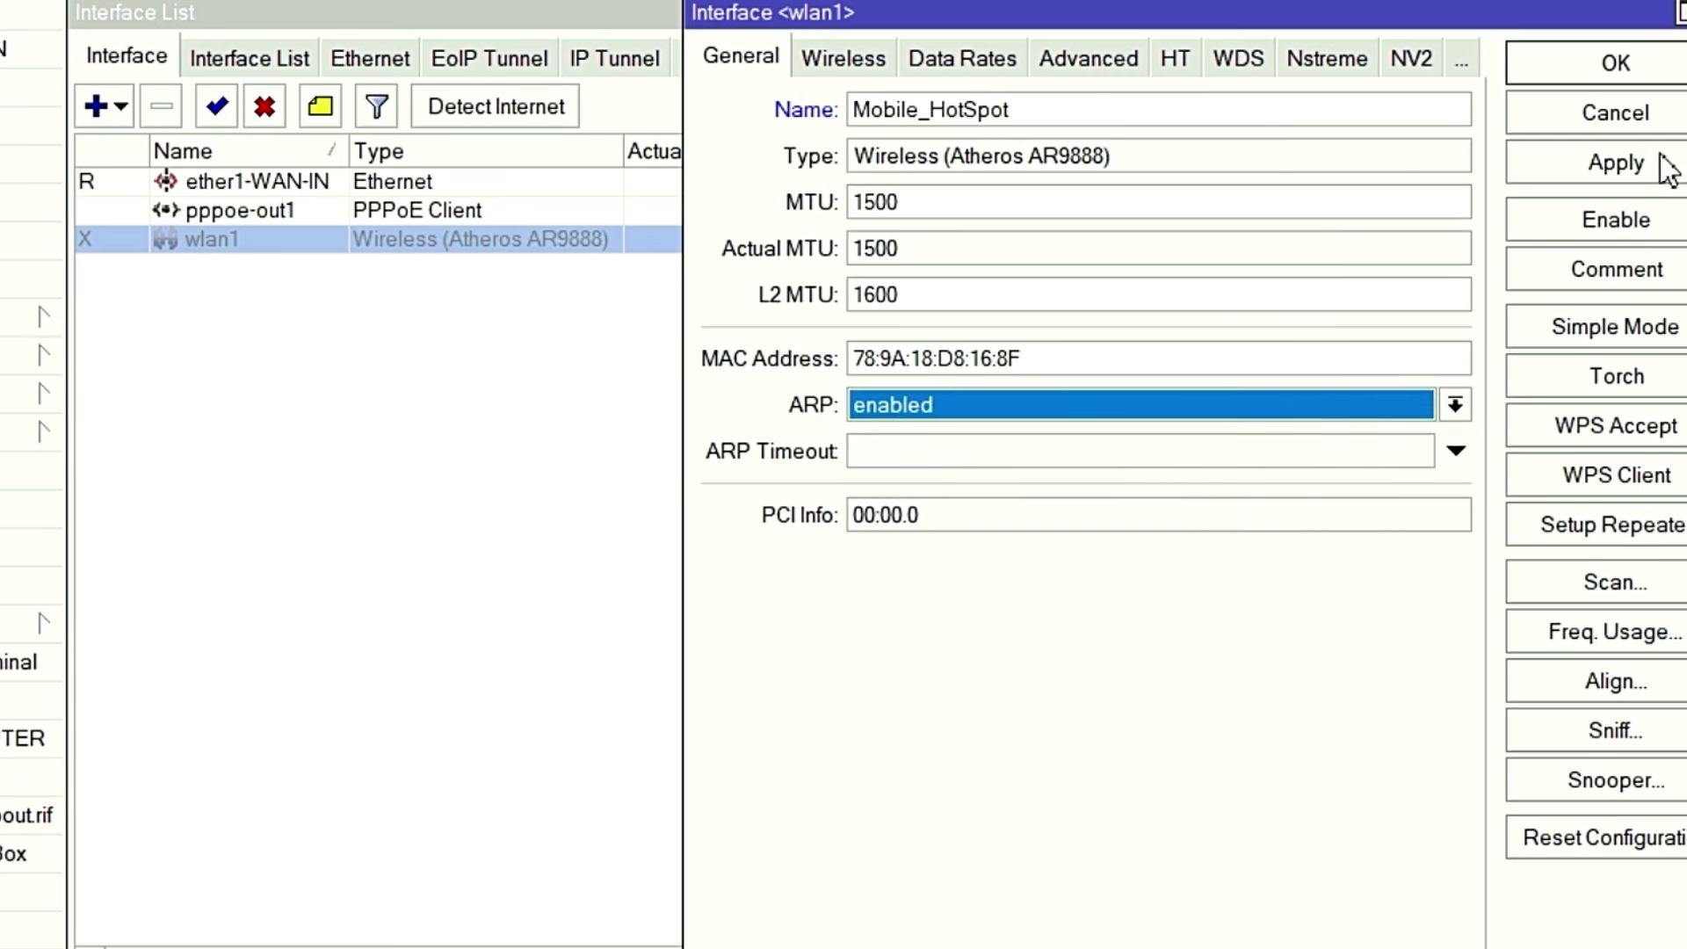
{"action": "left_click", "coordinate": [1619, 228]}
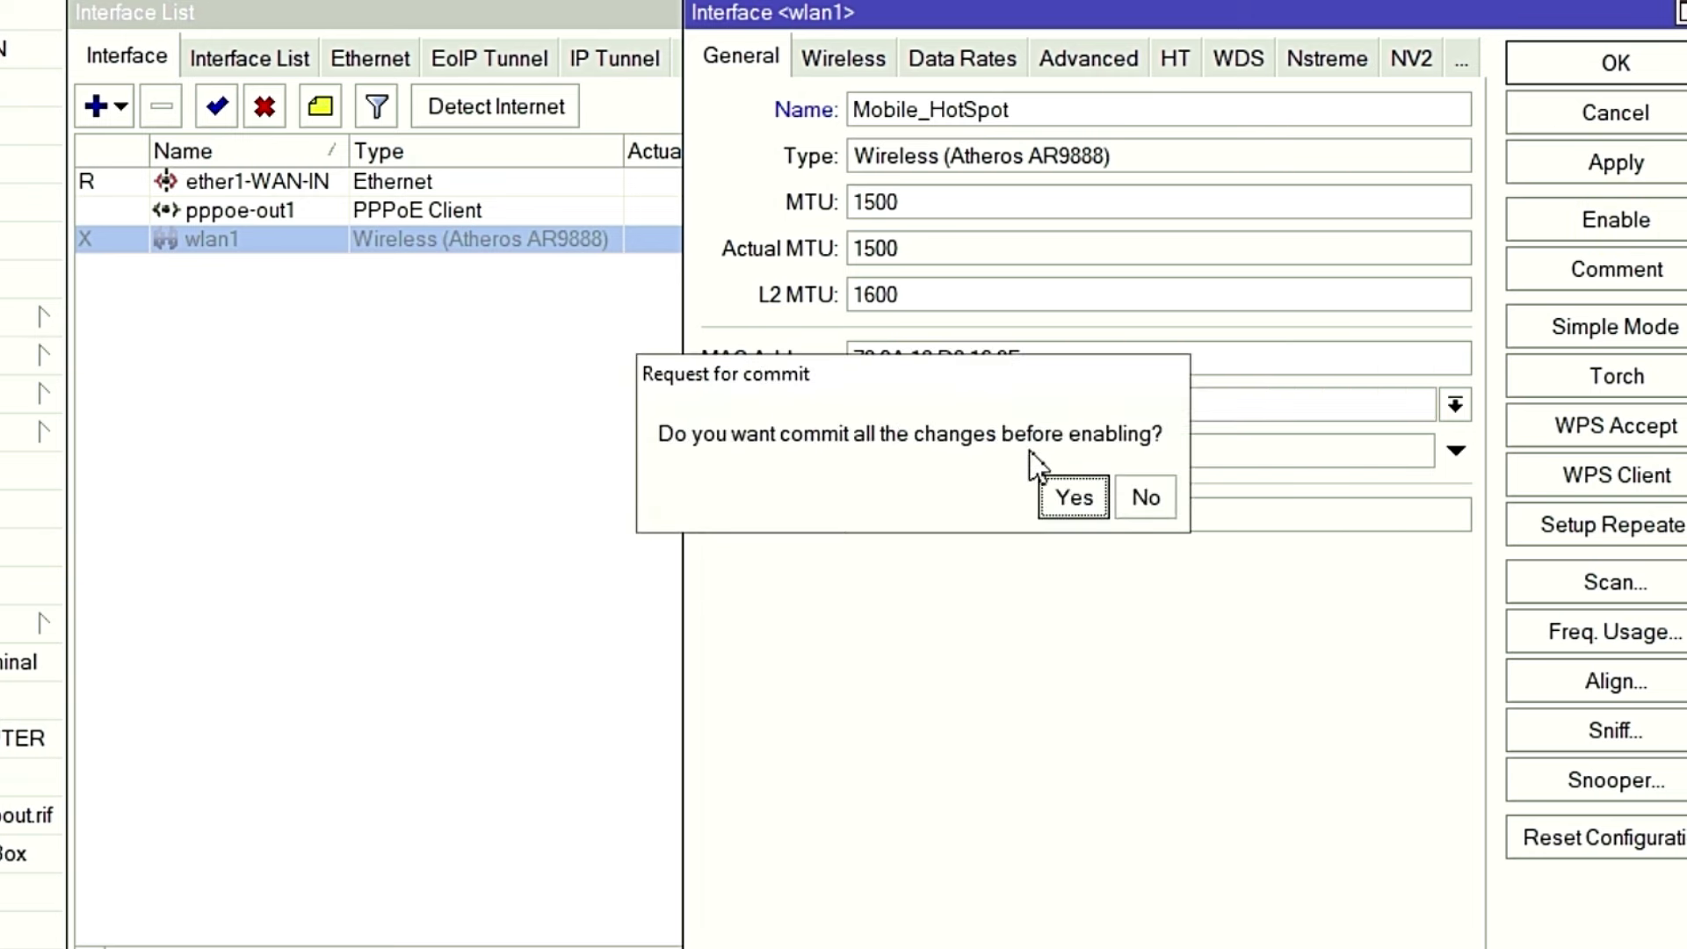
{"action": "left_click", "coordinate": [1070, 495]}
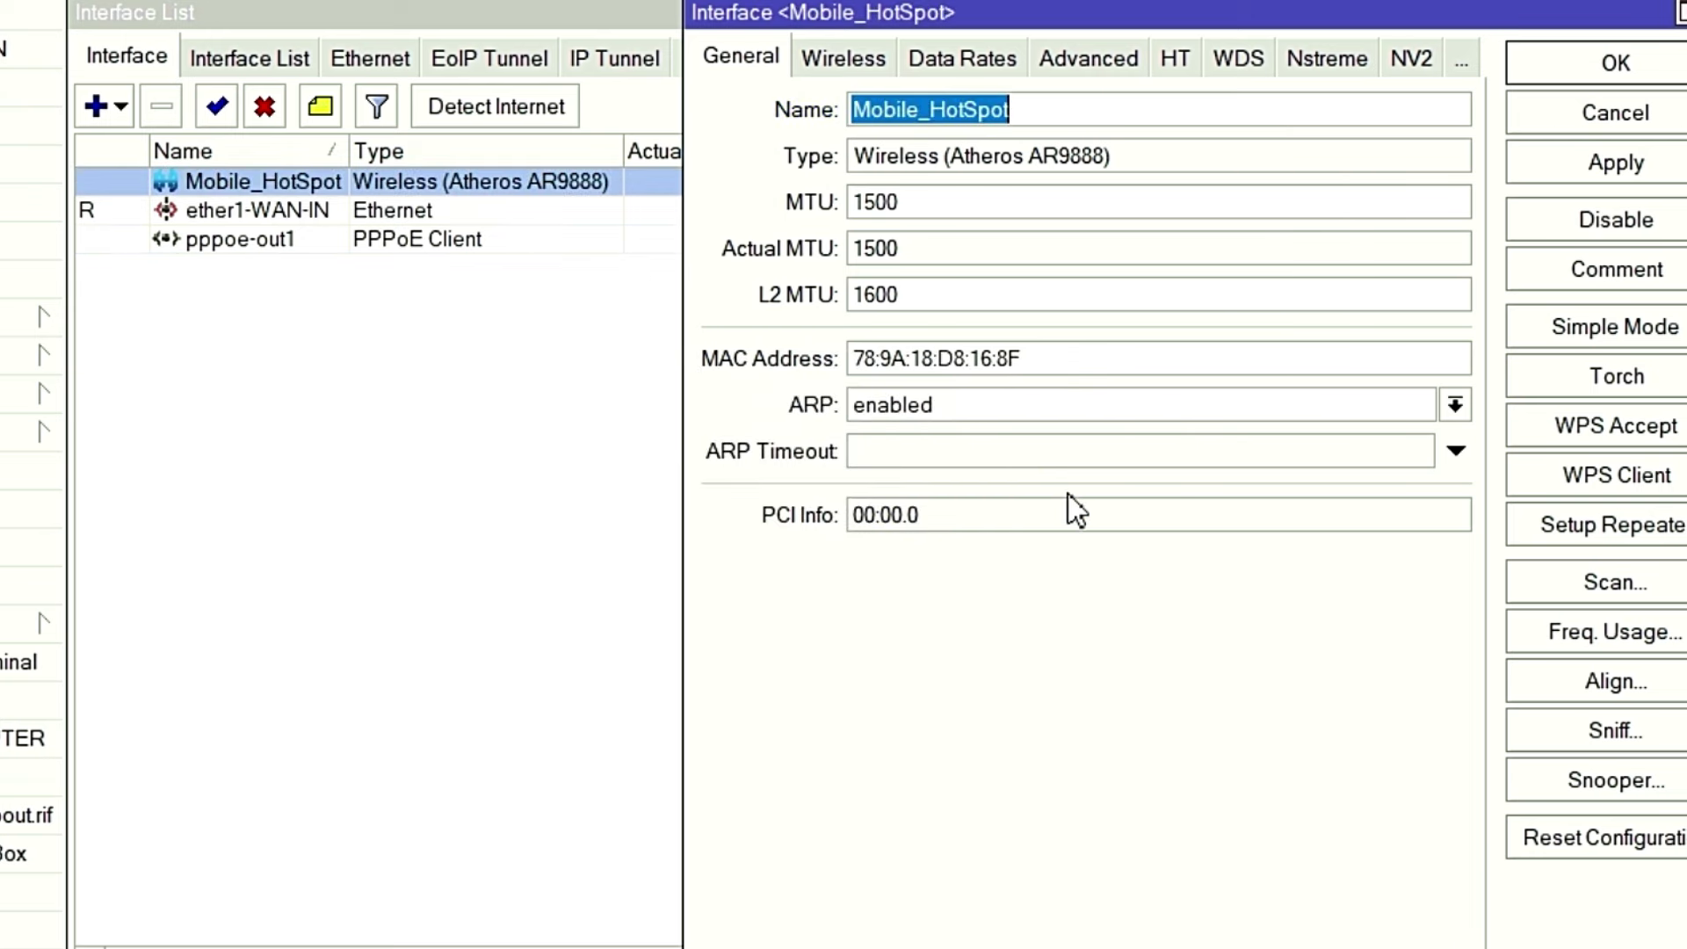
{"action": "left_click", "coordinate": [1618, 165]}
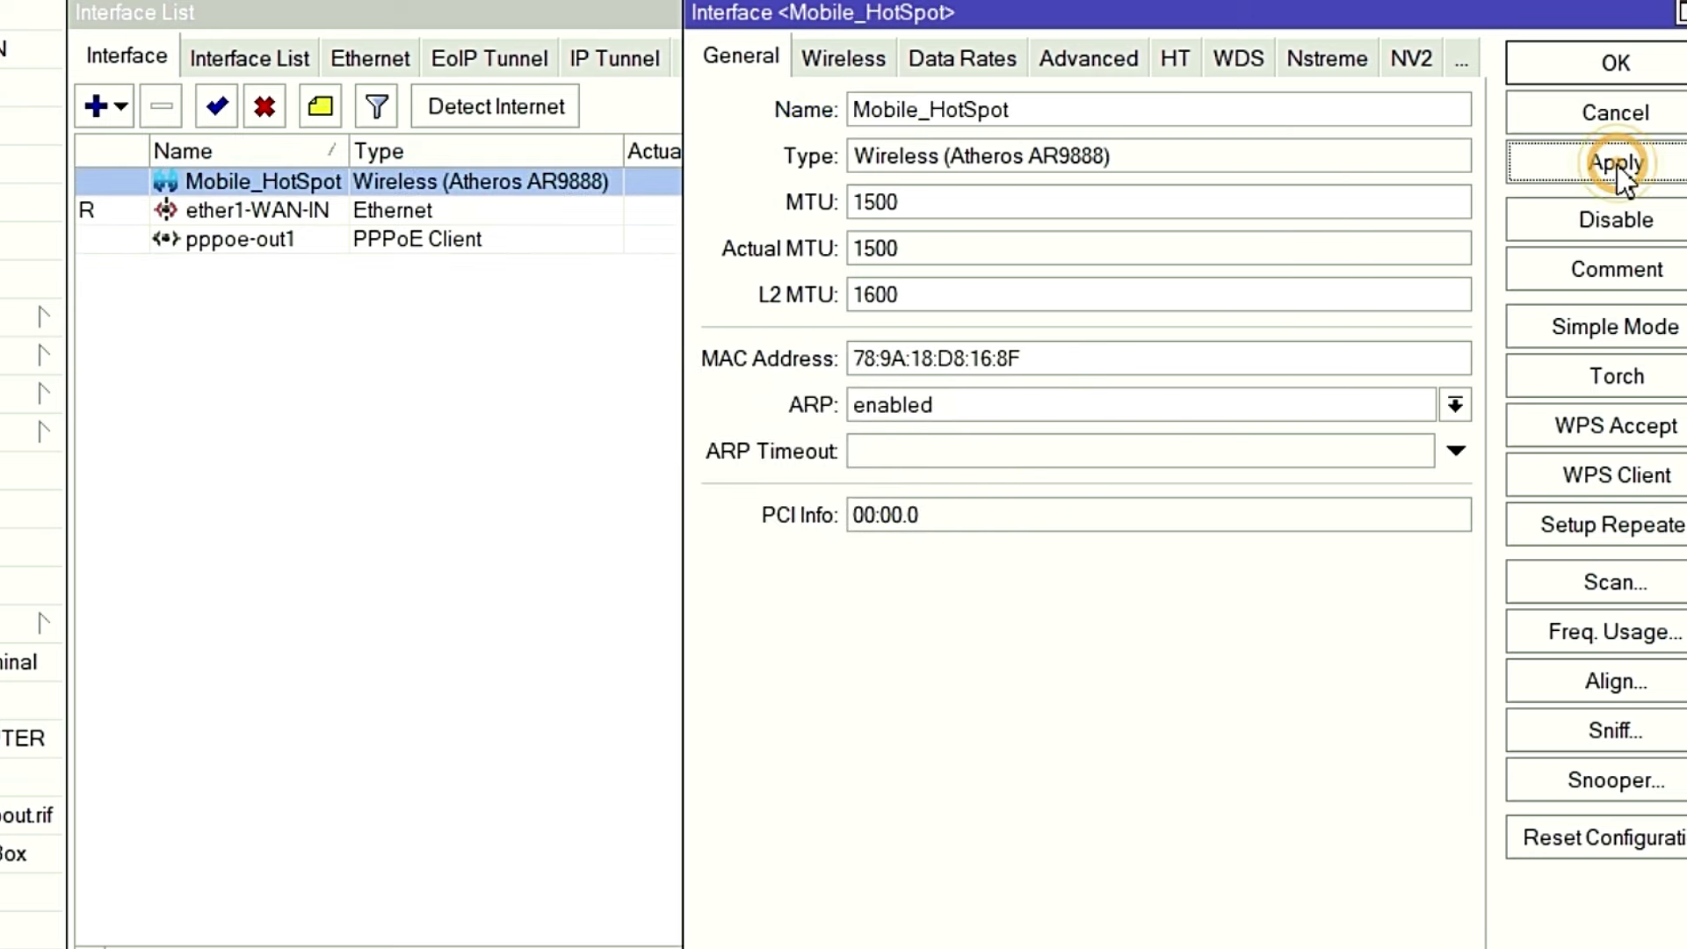
{"action": "left_click", "coordinate": [1623, 66]}
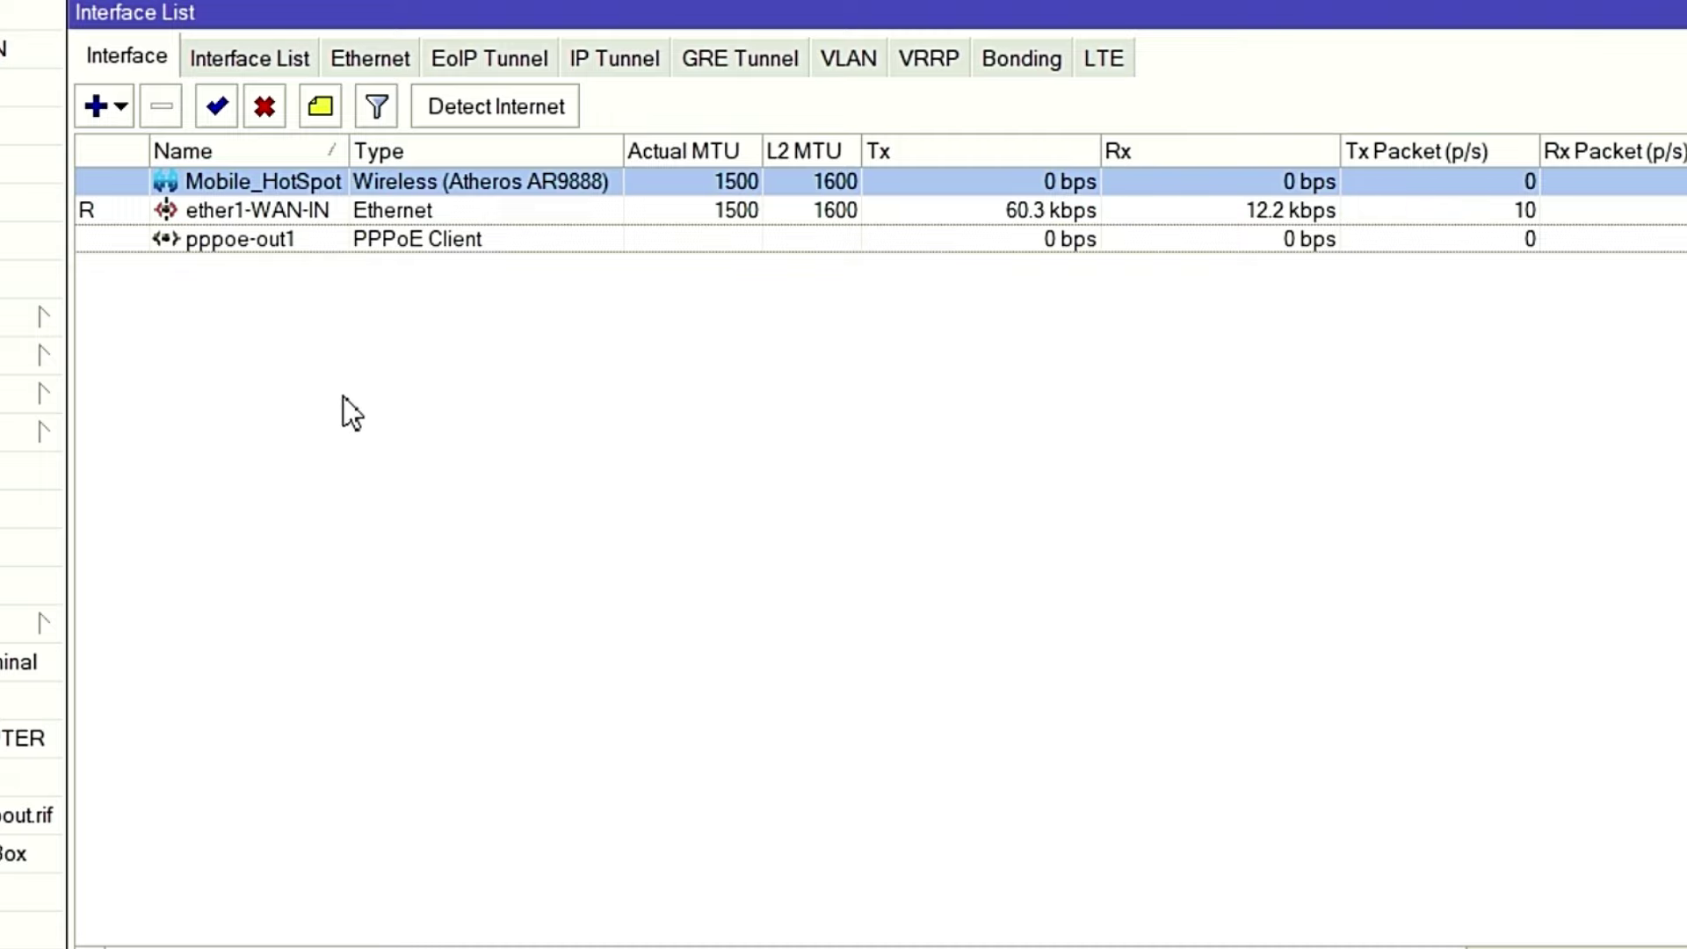
Set Mobile_HotSpot's wireless mode to ap bridge on the Wireless tab.
{"action": "double_click", "coordinate": [440, 177]}
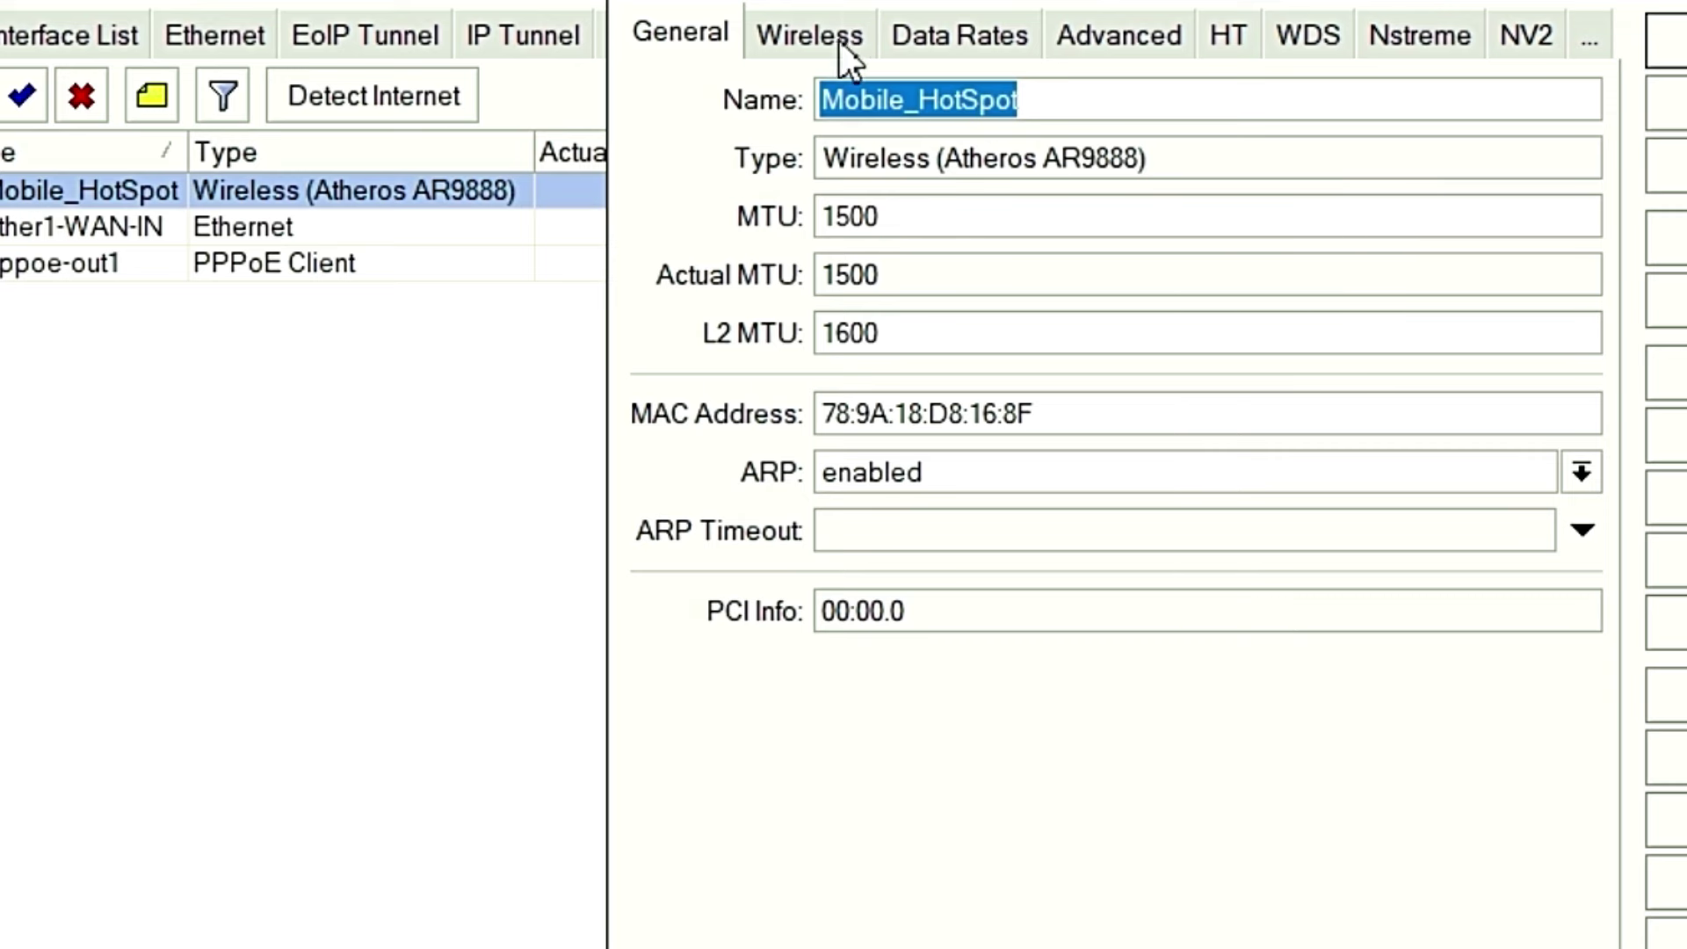
{"action": "left_click_drag", "start_coordinate": [779, 18], "coordinate": [723, 54]}
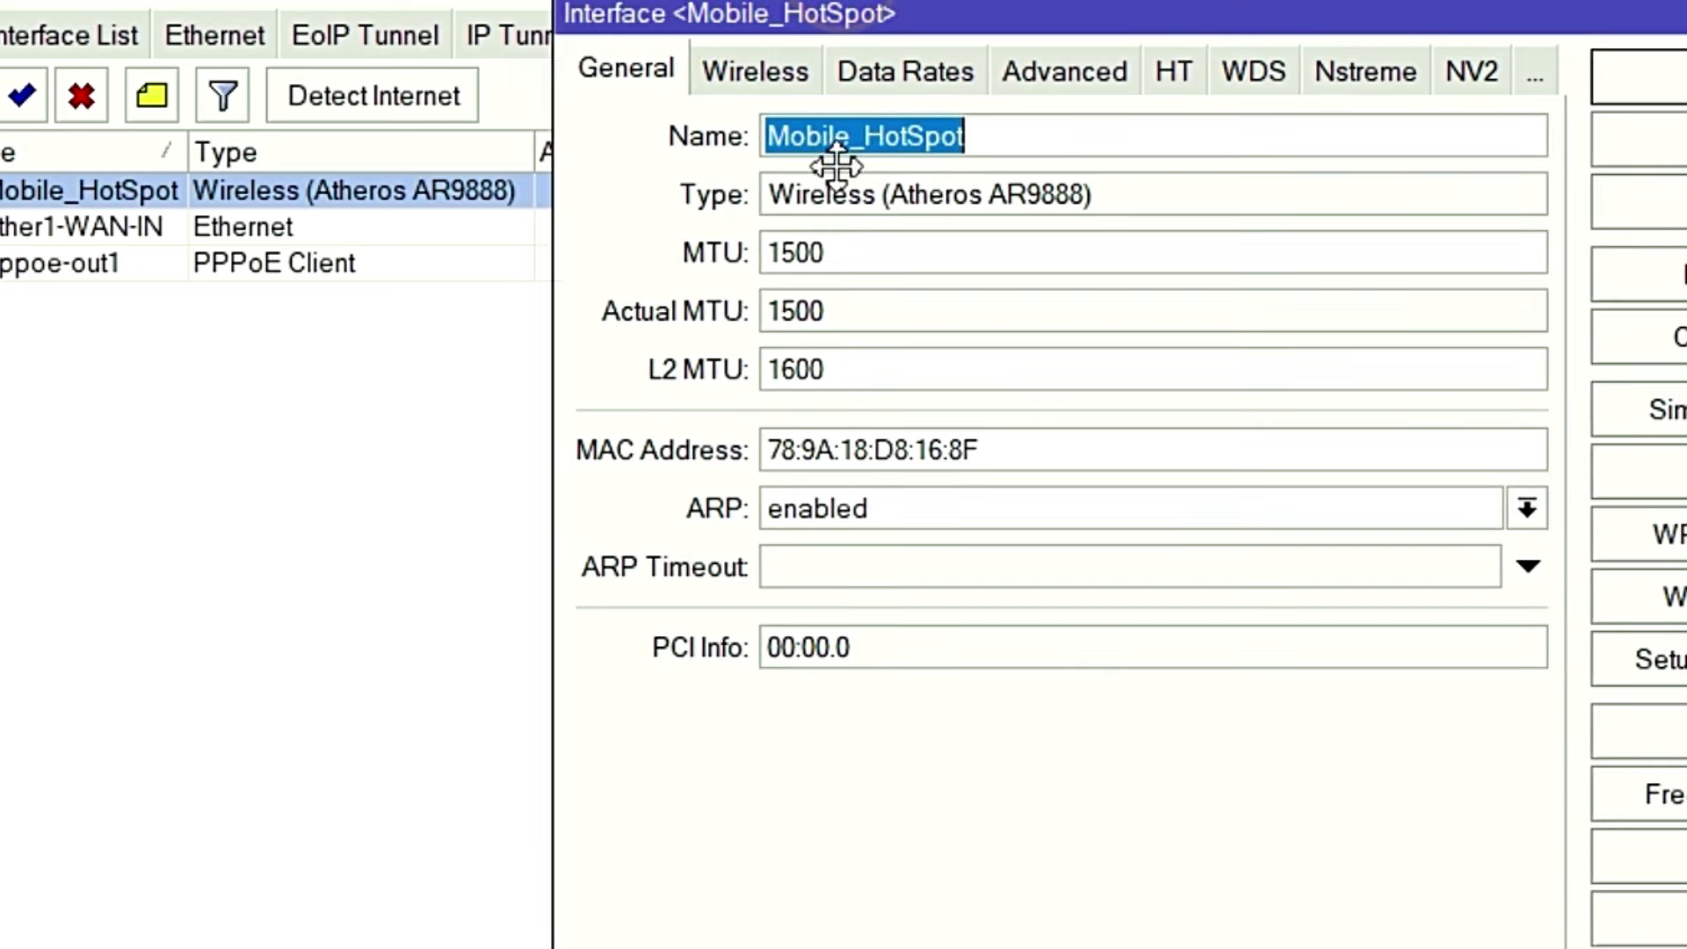
{"action": "left_click", "coordinate": [767, 70]}
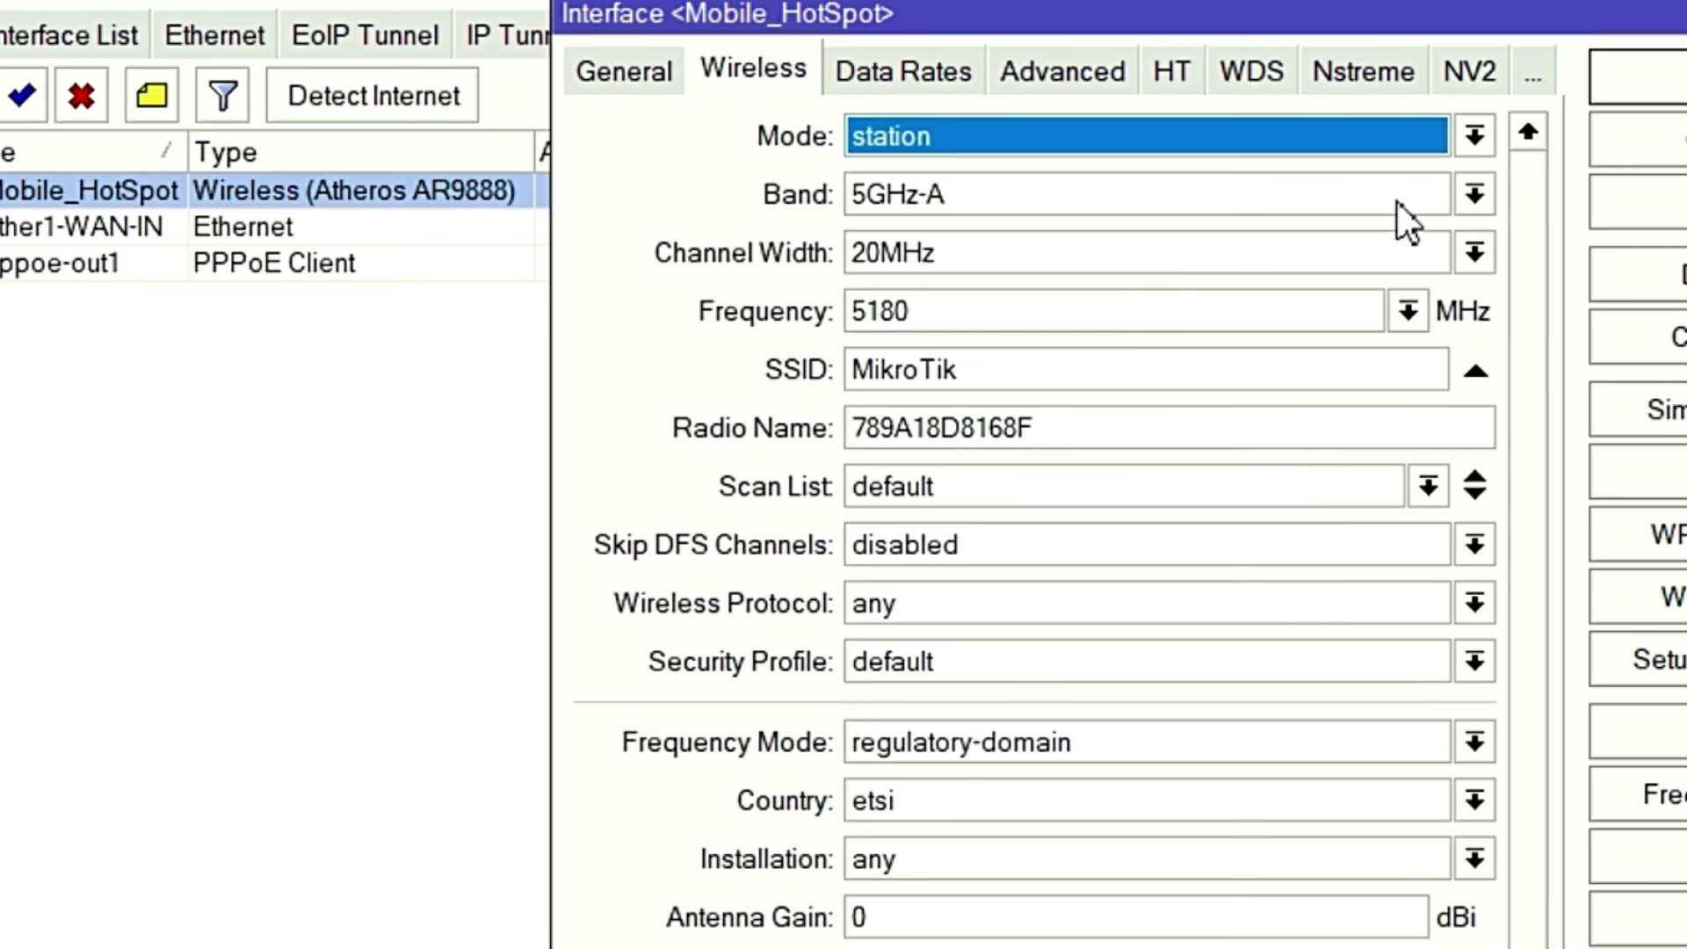
{"action": "left_click", "coordinate": [1476, 132]}
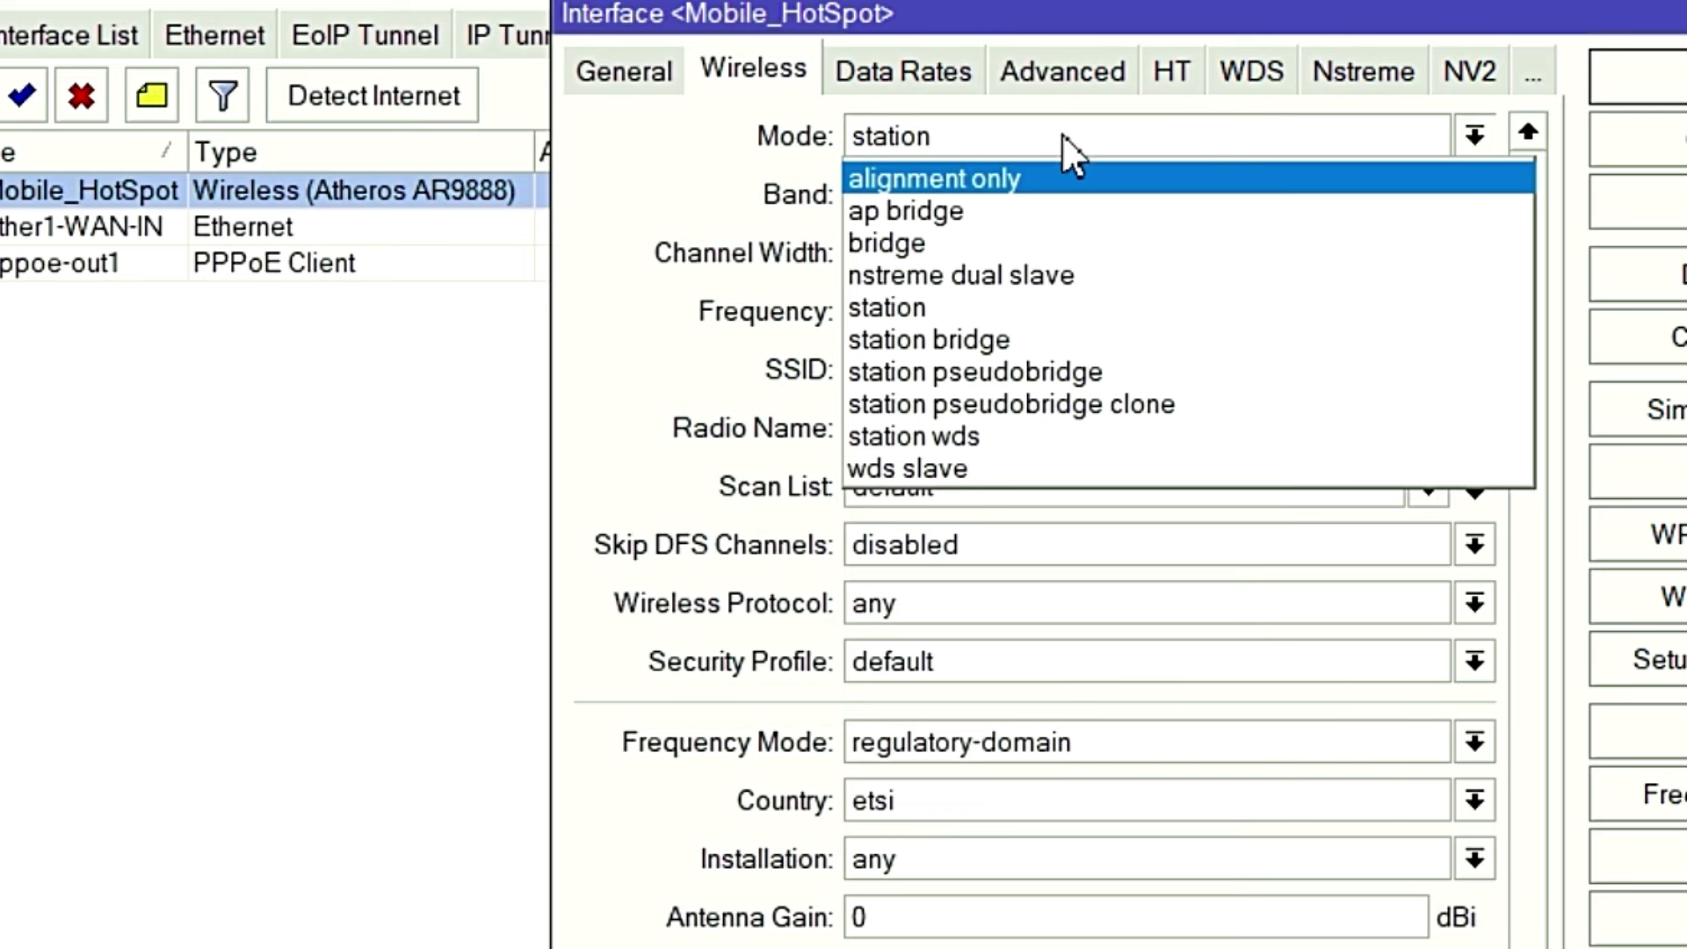
{"action": "left_click", "coordinate": [944, 209]}
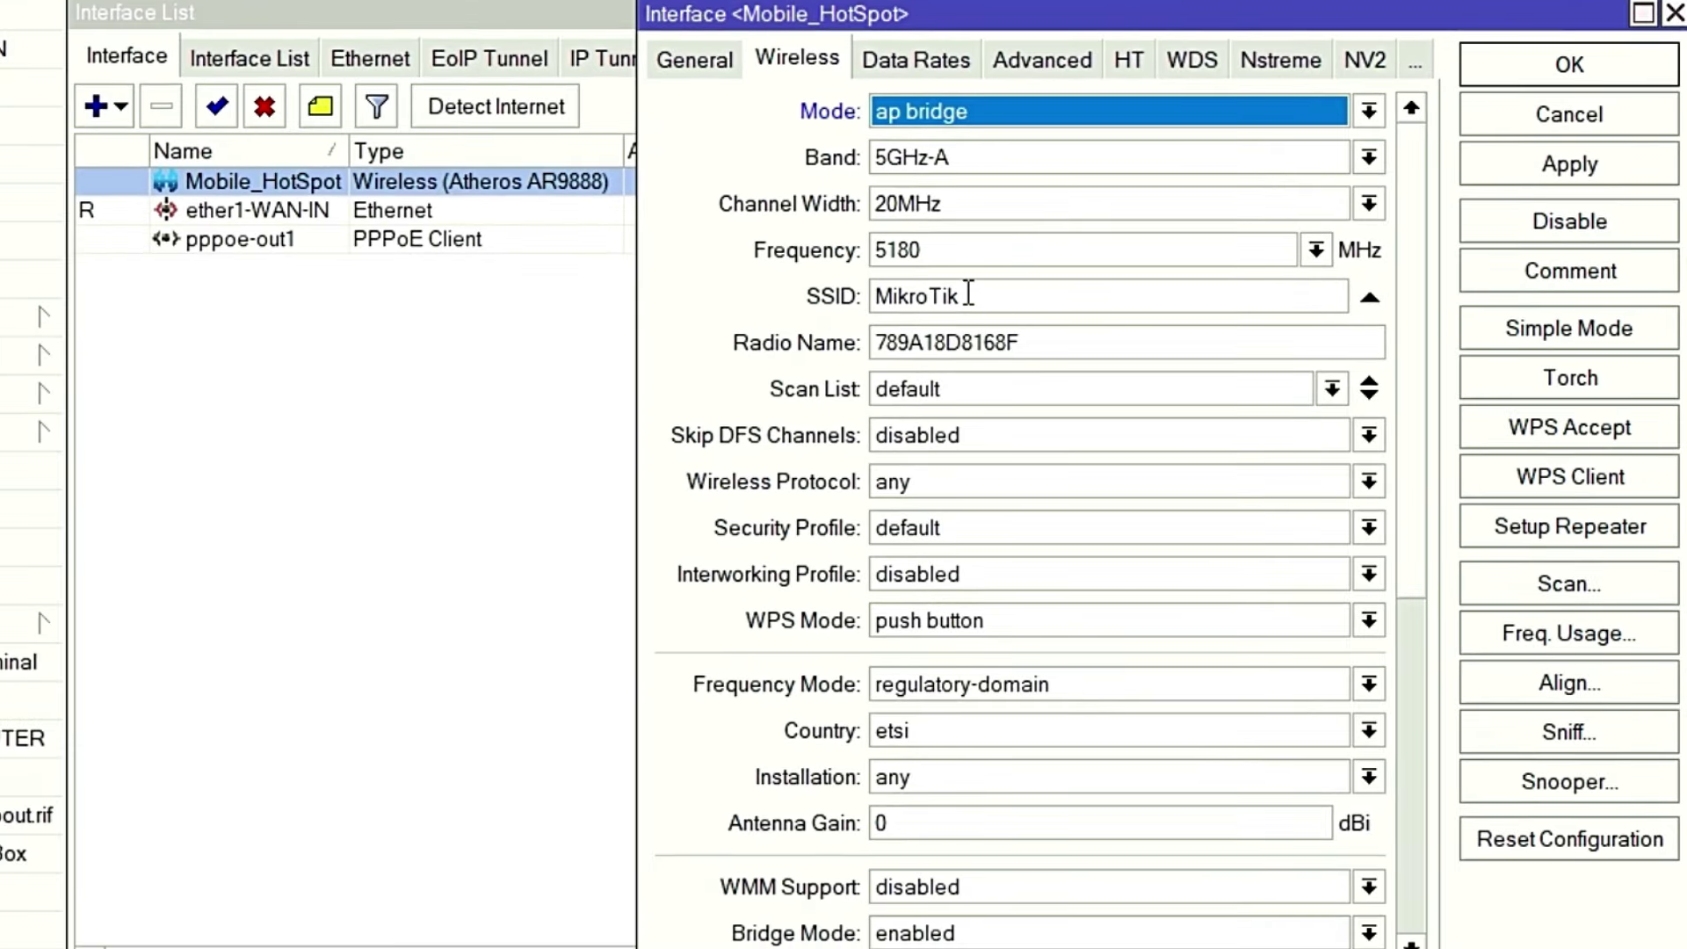
Replace the SSID MikroTik with Hazirhat_Net.
{"action": "double_click", "coordinate": [959, 291]}
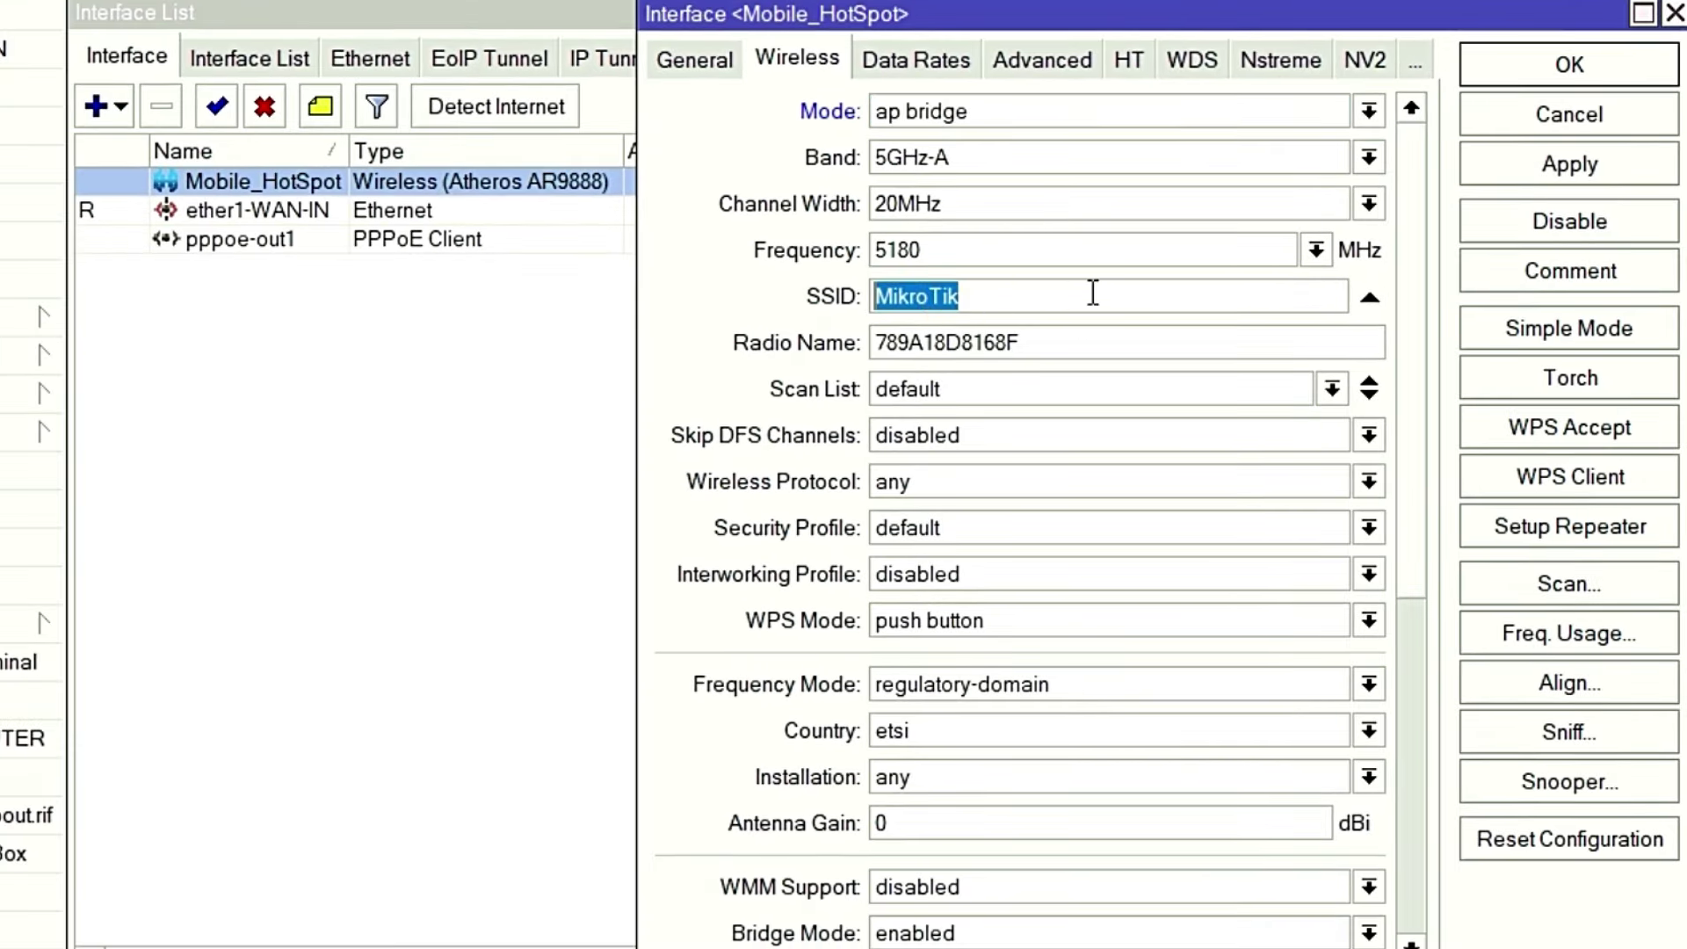
{"action": "type", "text": "Hazirhat.Net"}
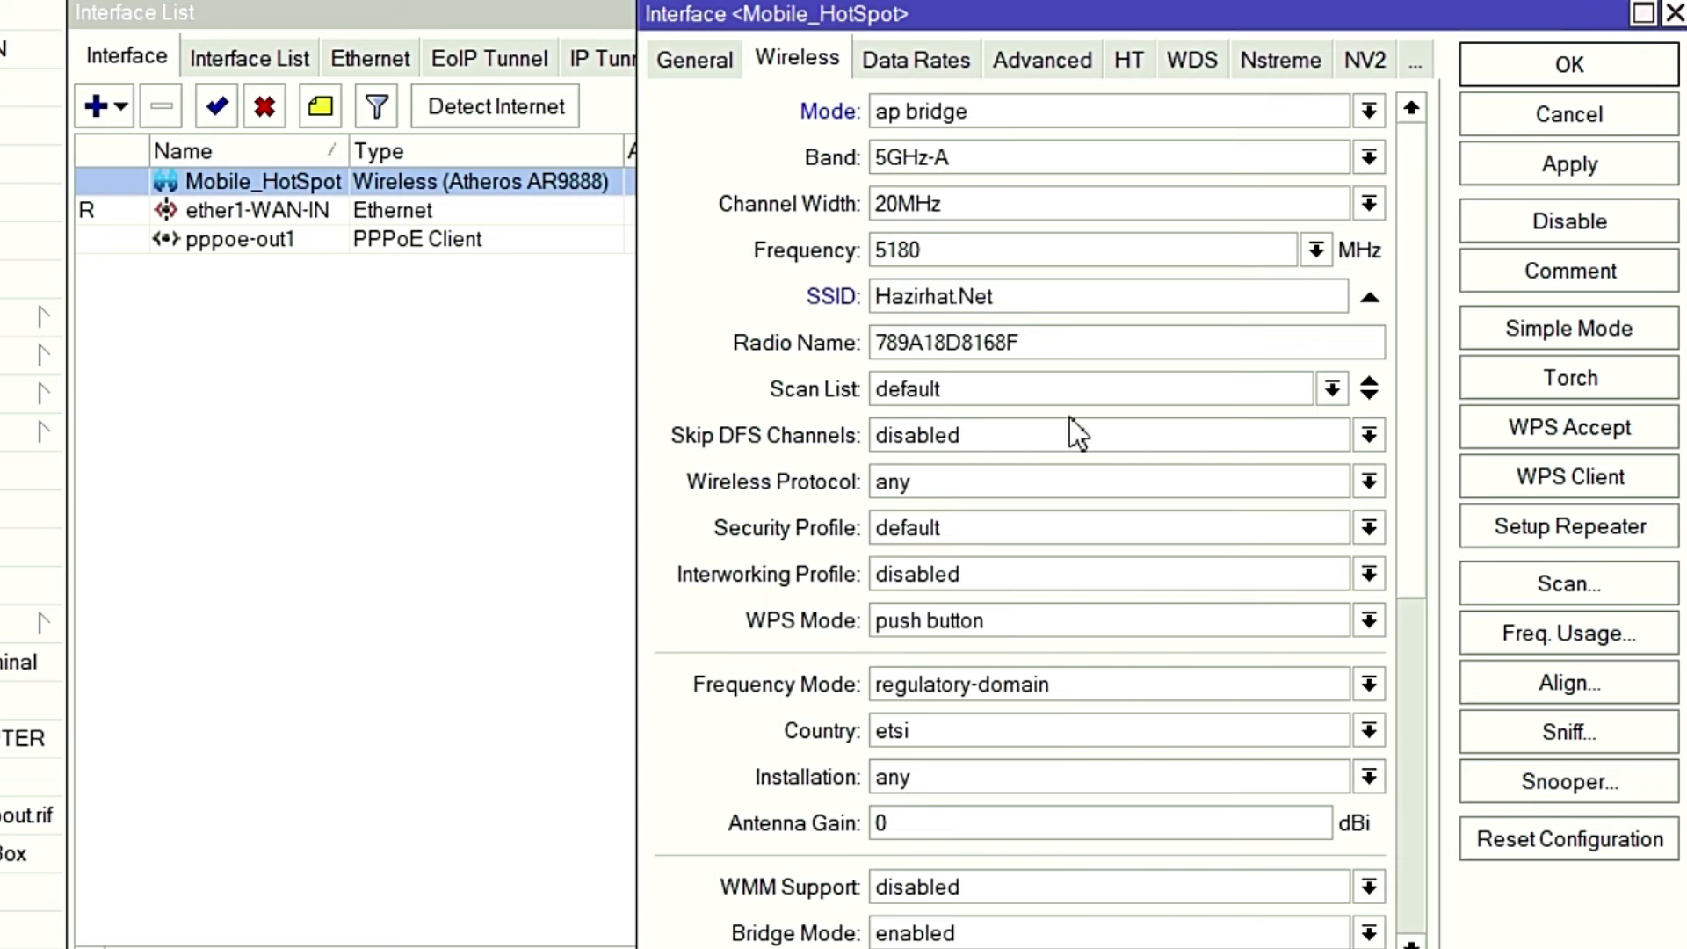
{"action": "key", "text": "Left"}
{"action": "key", "text": "Left"}
{"action": "key", "text": "Left"}
{"action": "key", "text": "BackSpace"}
{"action": "type", "text": "_"}
{"action": "key", "text": "ctrl+a"}
{"action": "left_click", "coordinate": [1364, 527]}
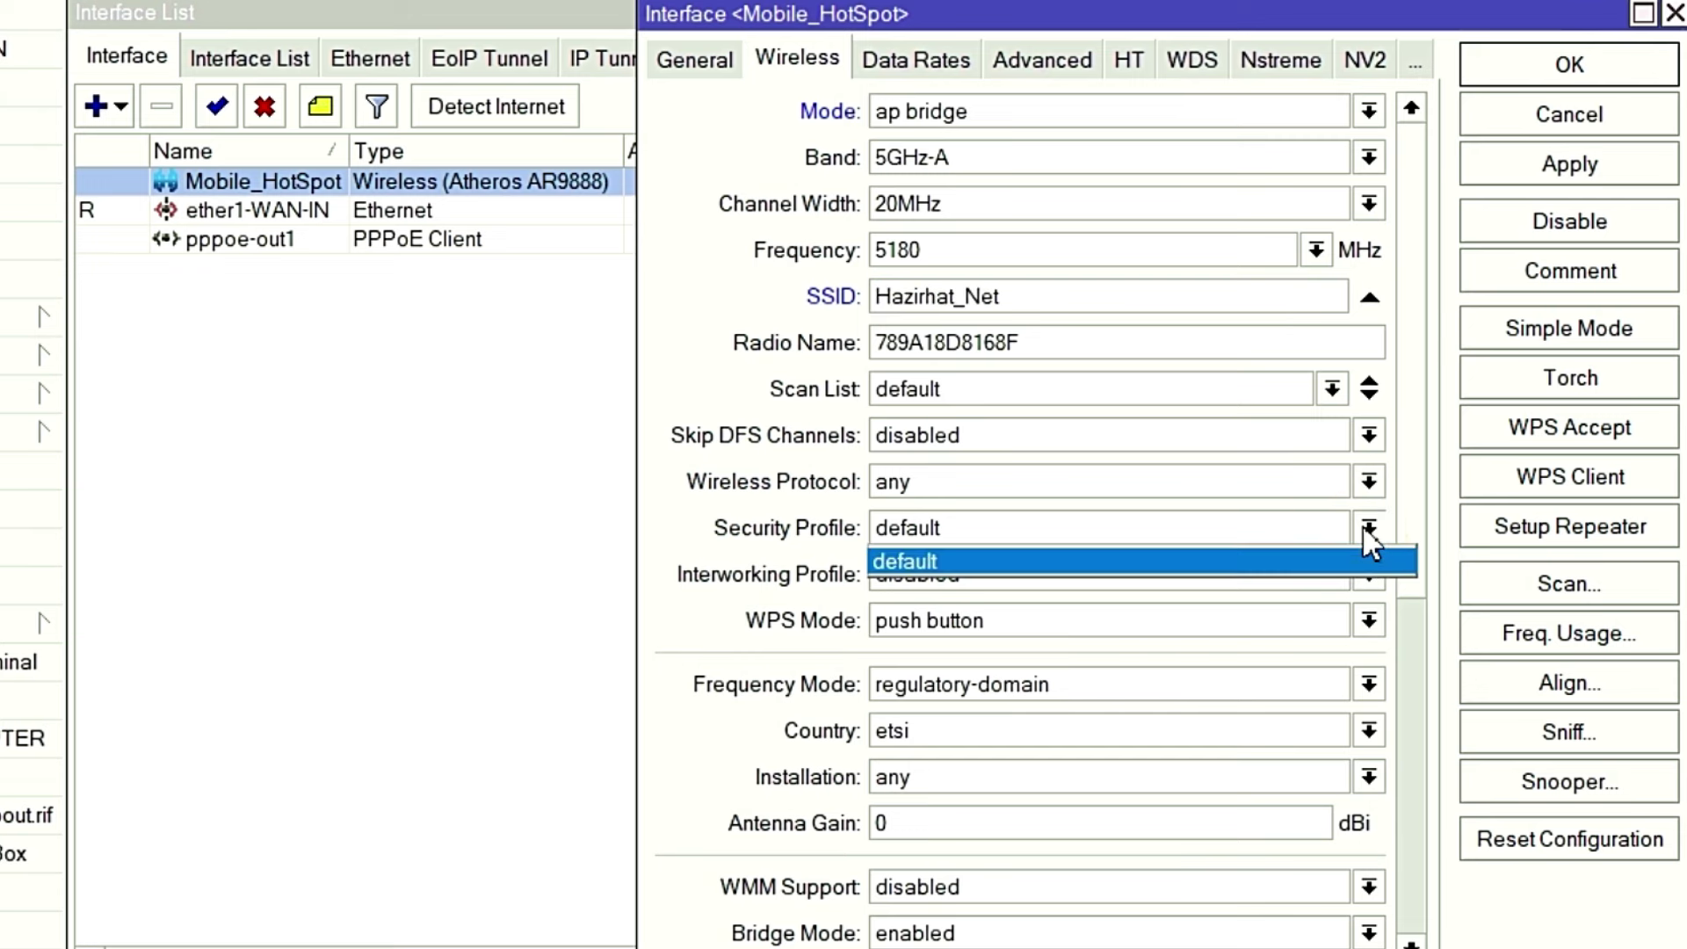
Keep the default security profile and turn WPS mode off.
{"action": "left_click", "coordinate": [1365, 527]}
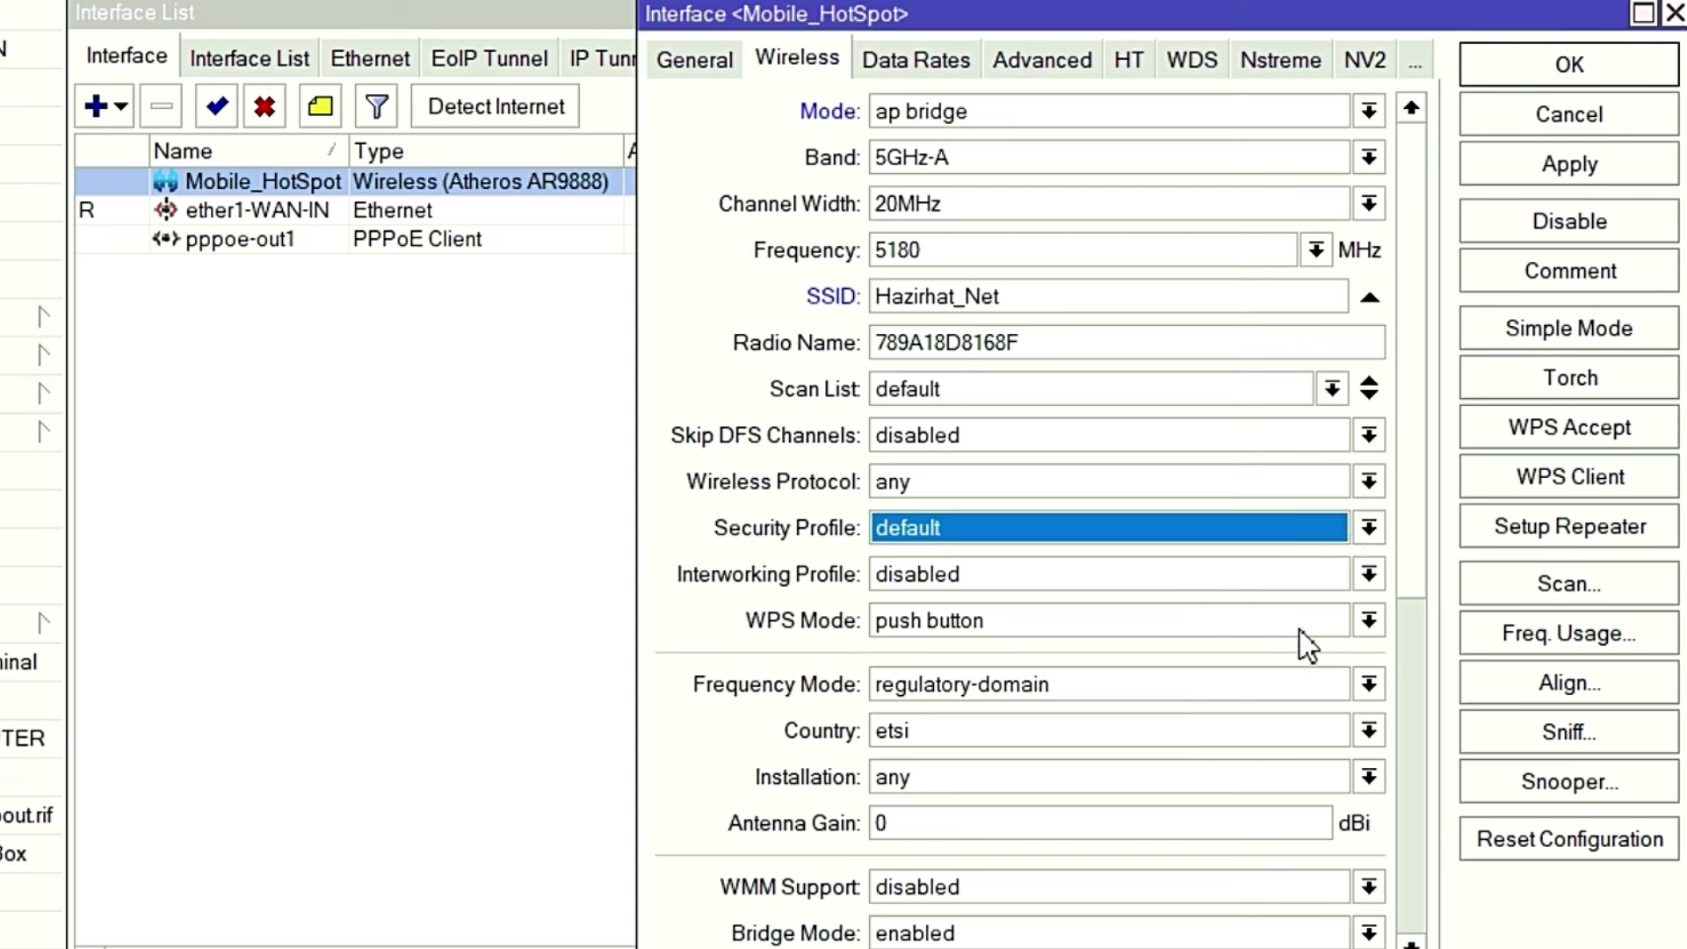
{"action": "left_click", "coordinate": [1369, 622]}
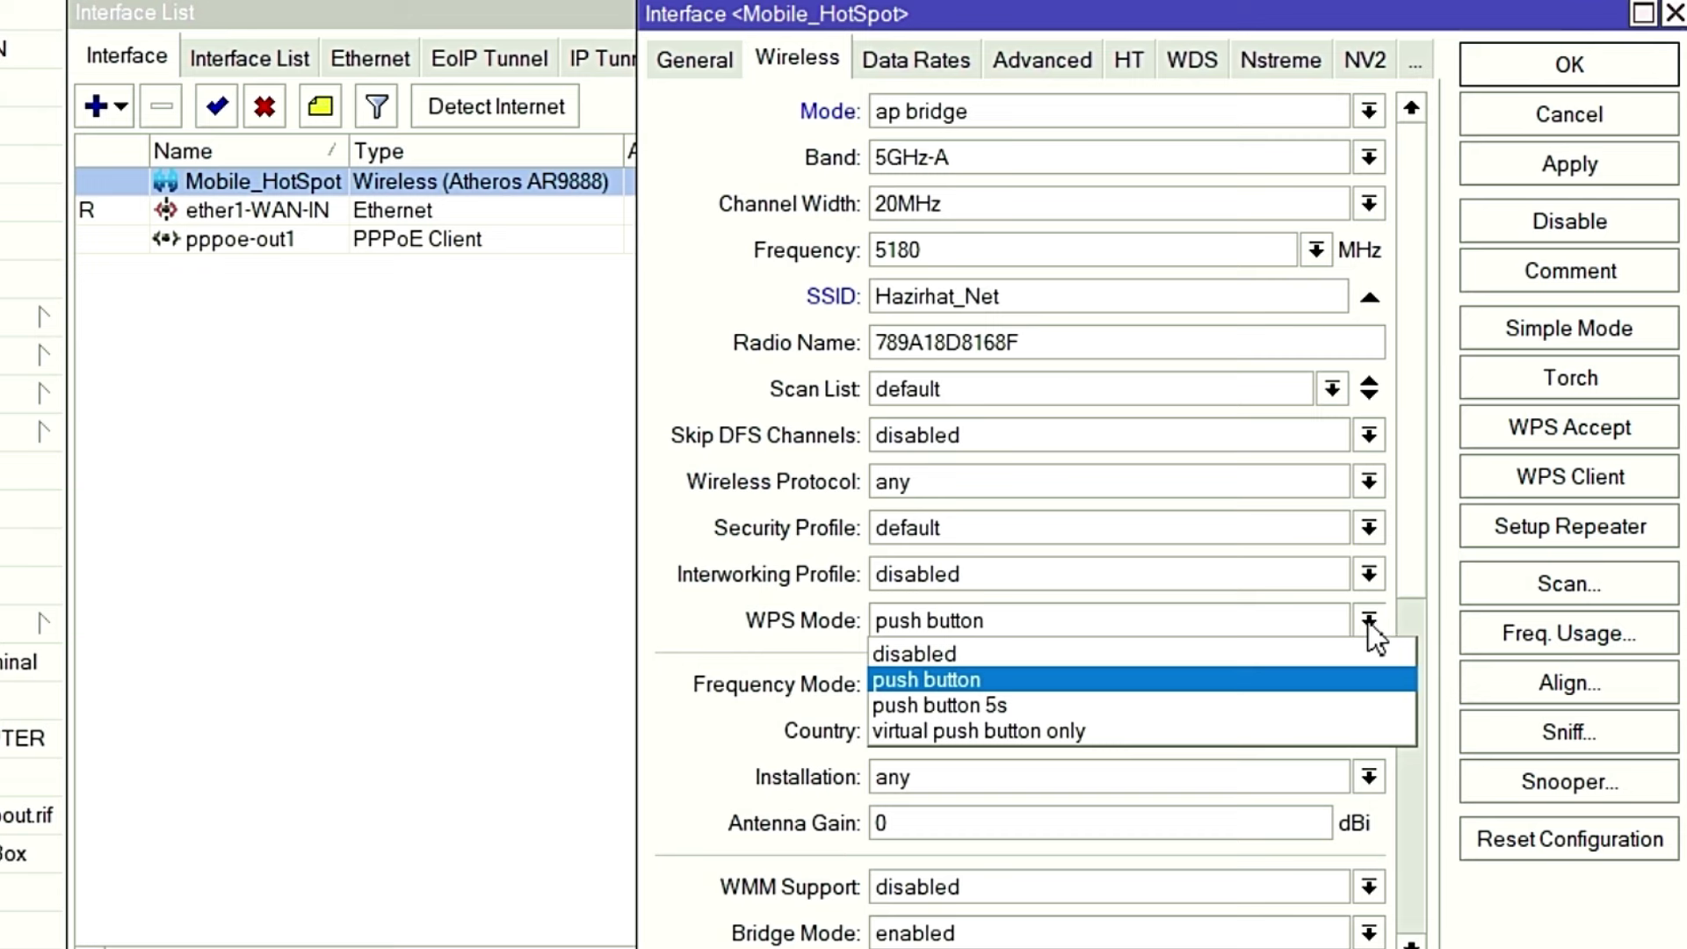
{"action": "left_click", "coordinate": [946, 658]}
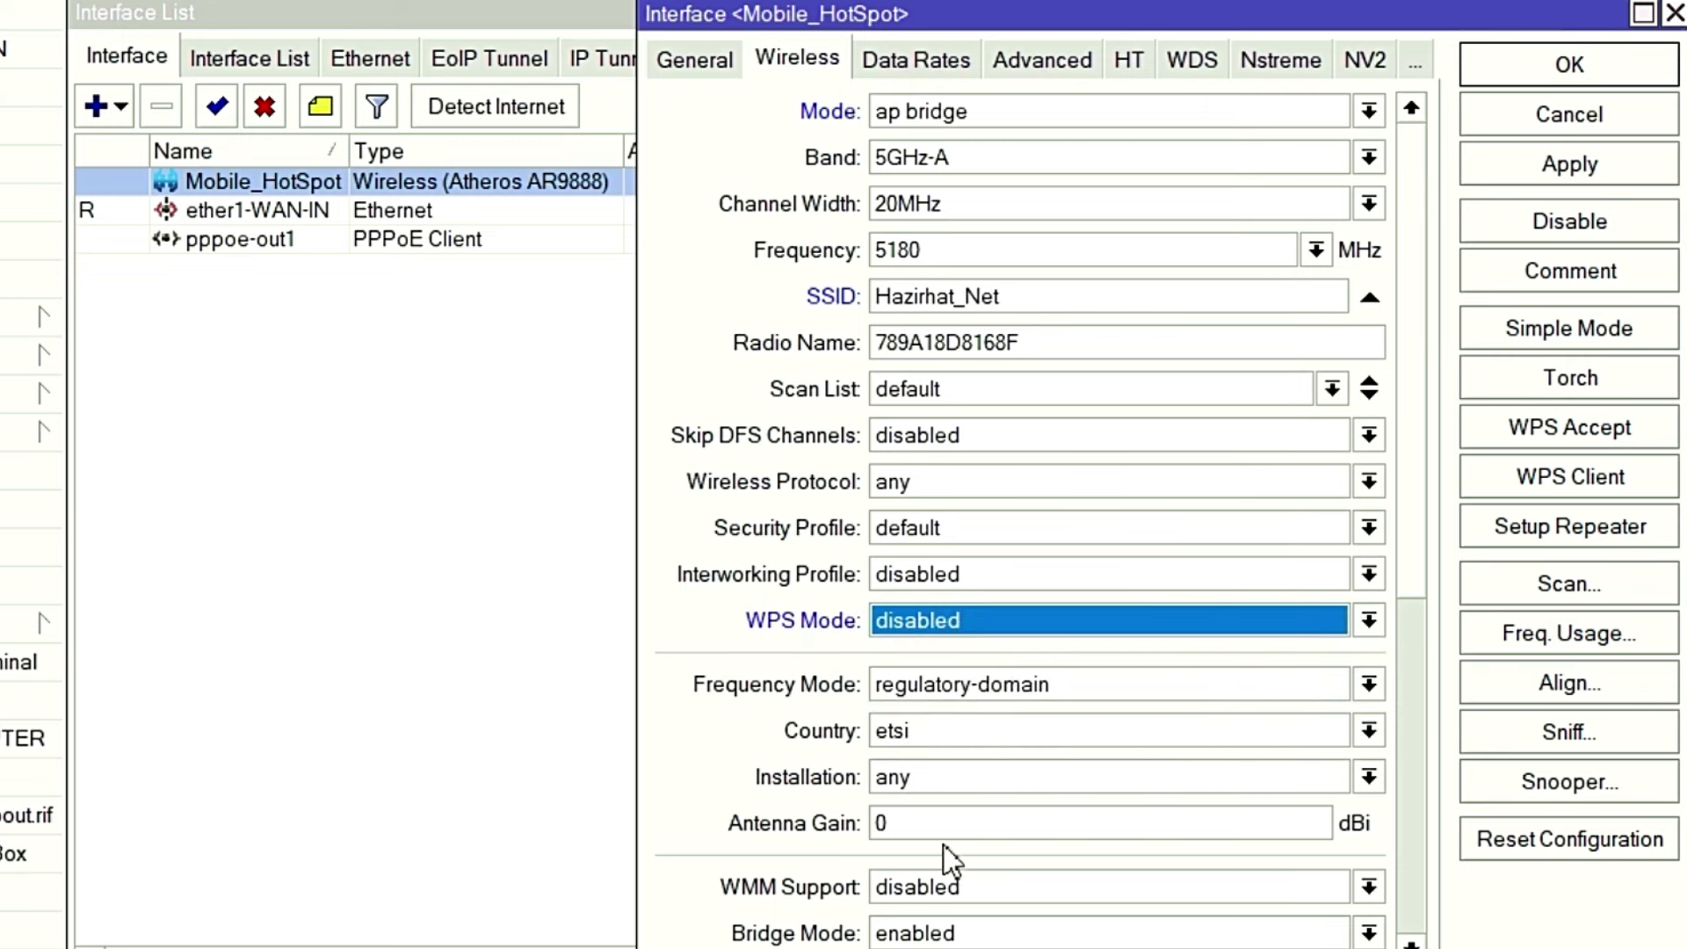
Choose united kingdom as the country, then apply and close the wireless settings.
{"action": "left_click", "coordinate": [1369, 731]}
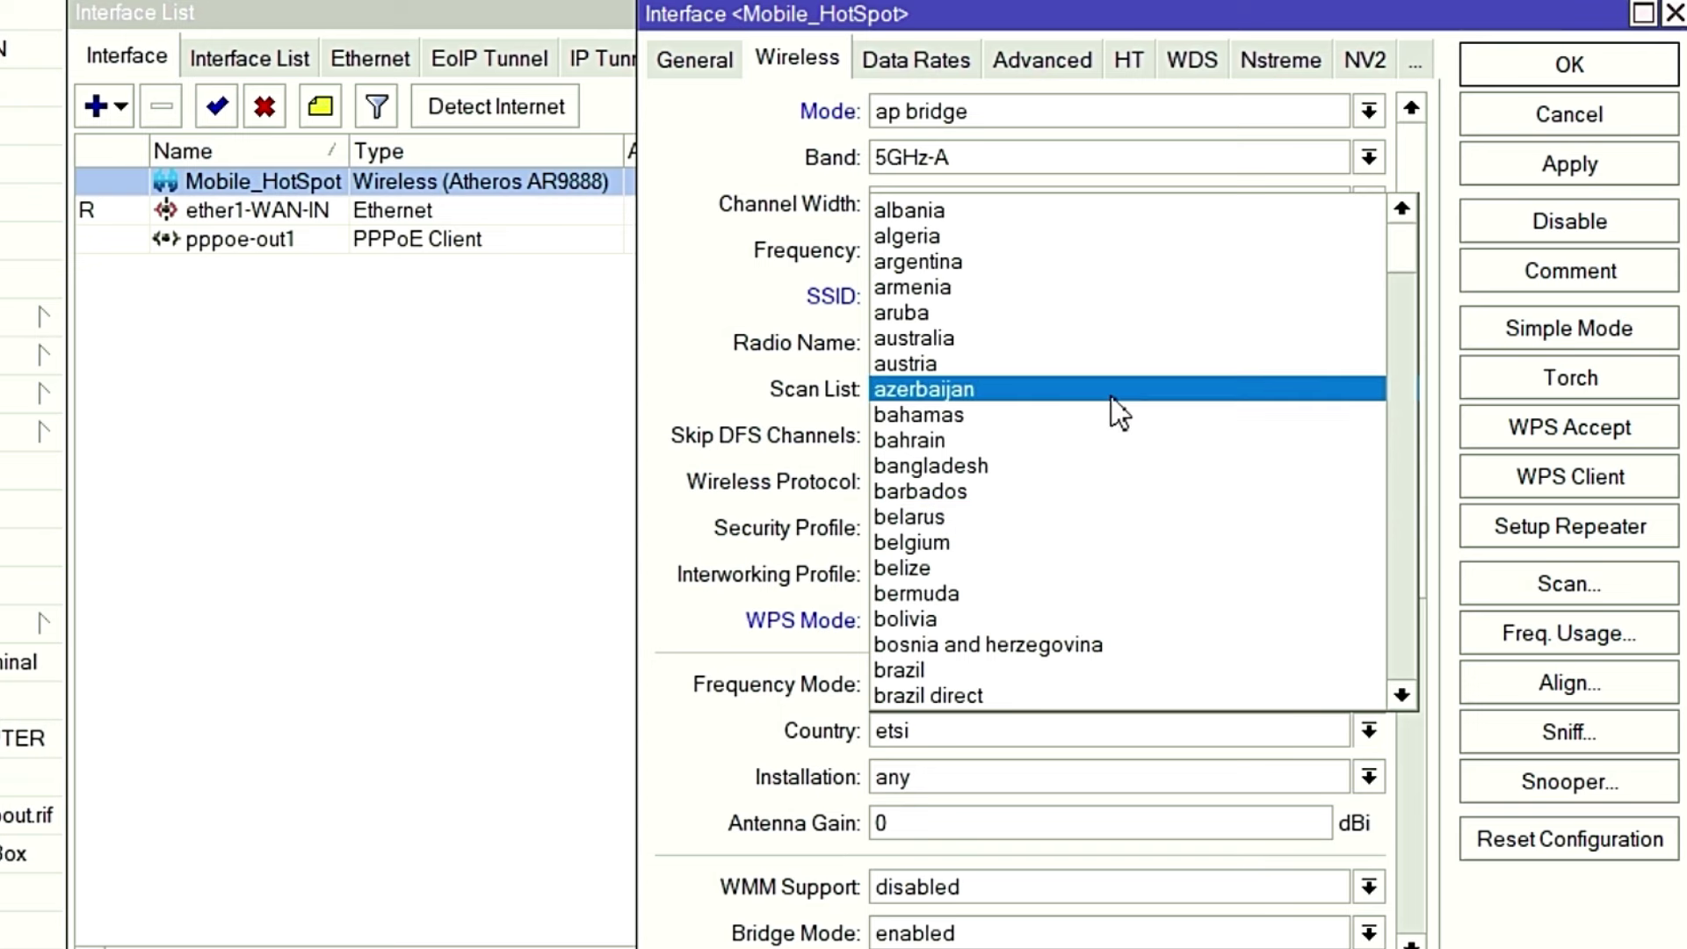
{"action": "type", "text": "united arab emirate"}
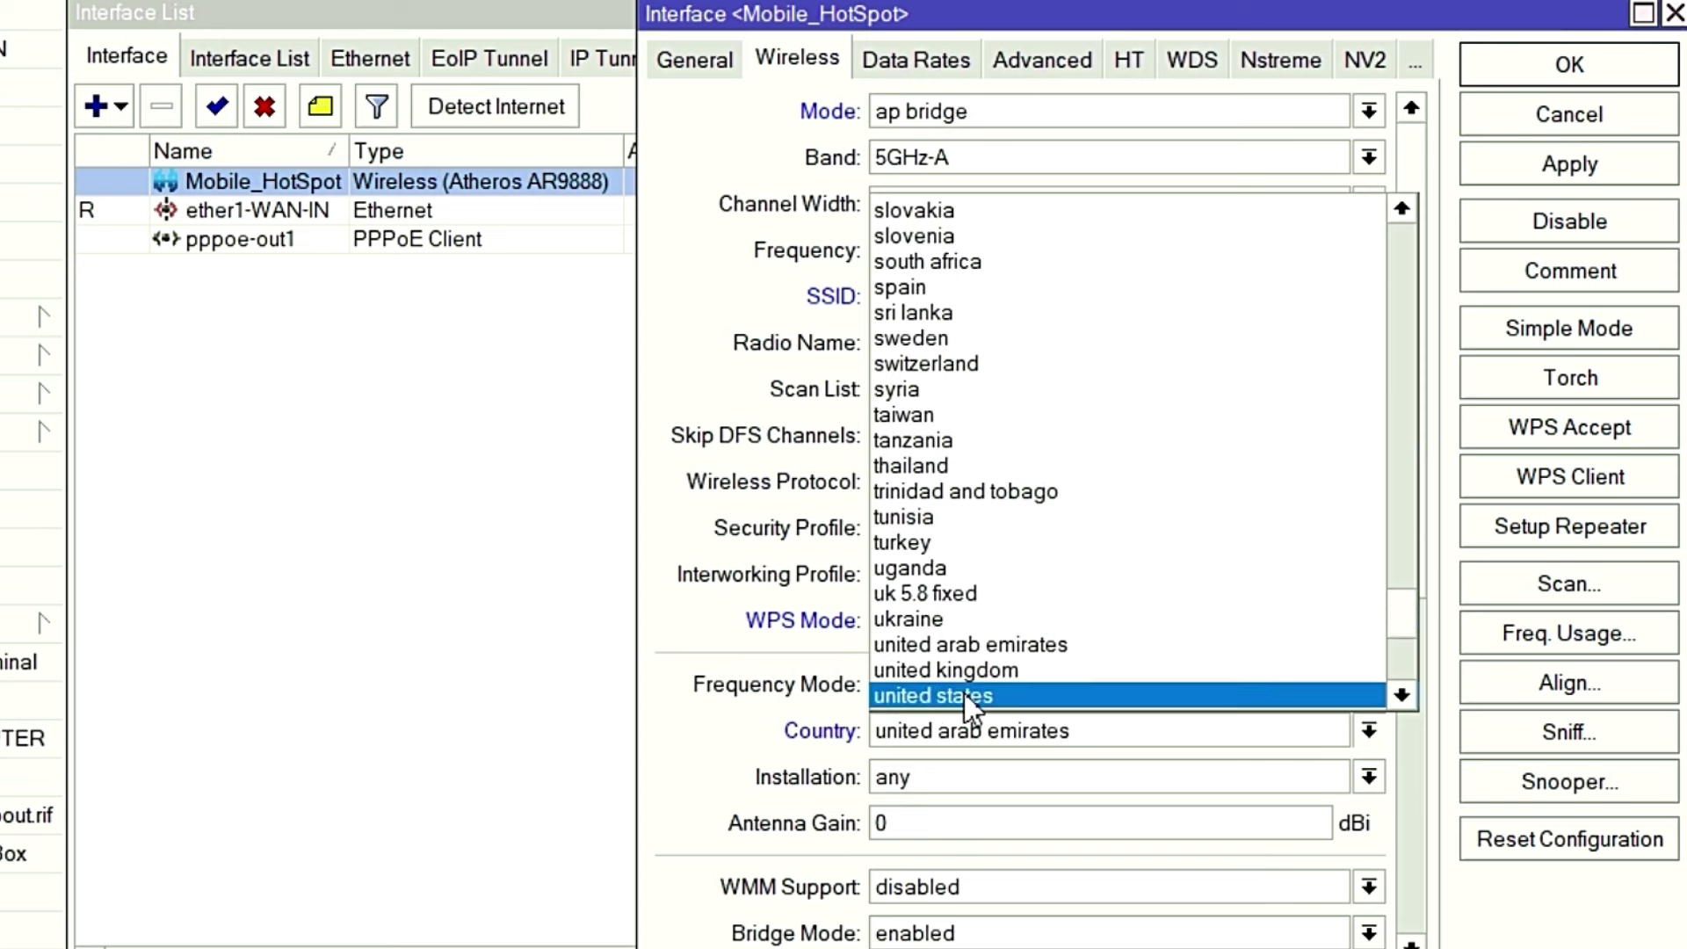
{"action": "left_click", "coordinate": [962, 671]}
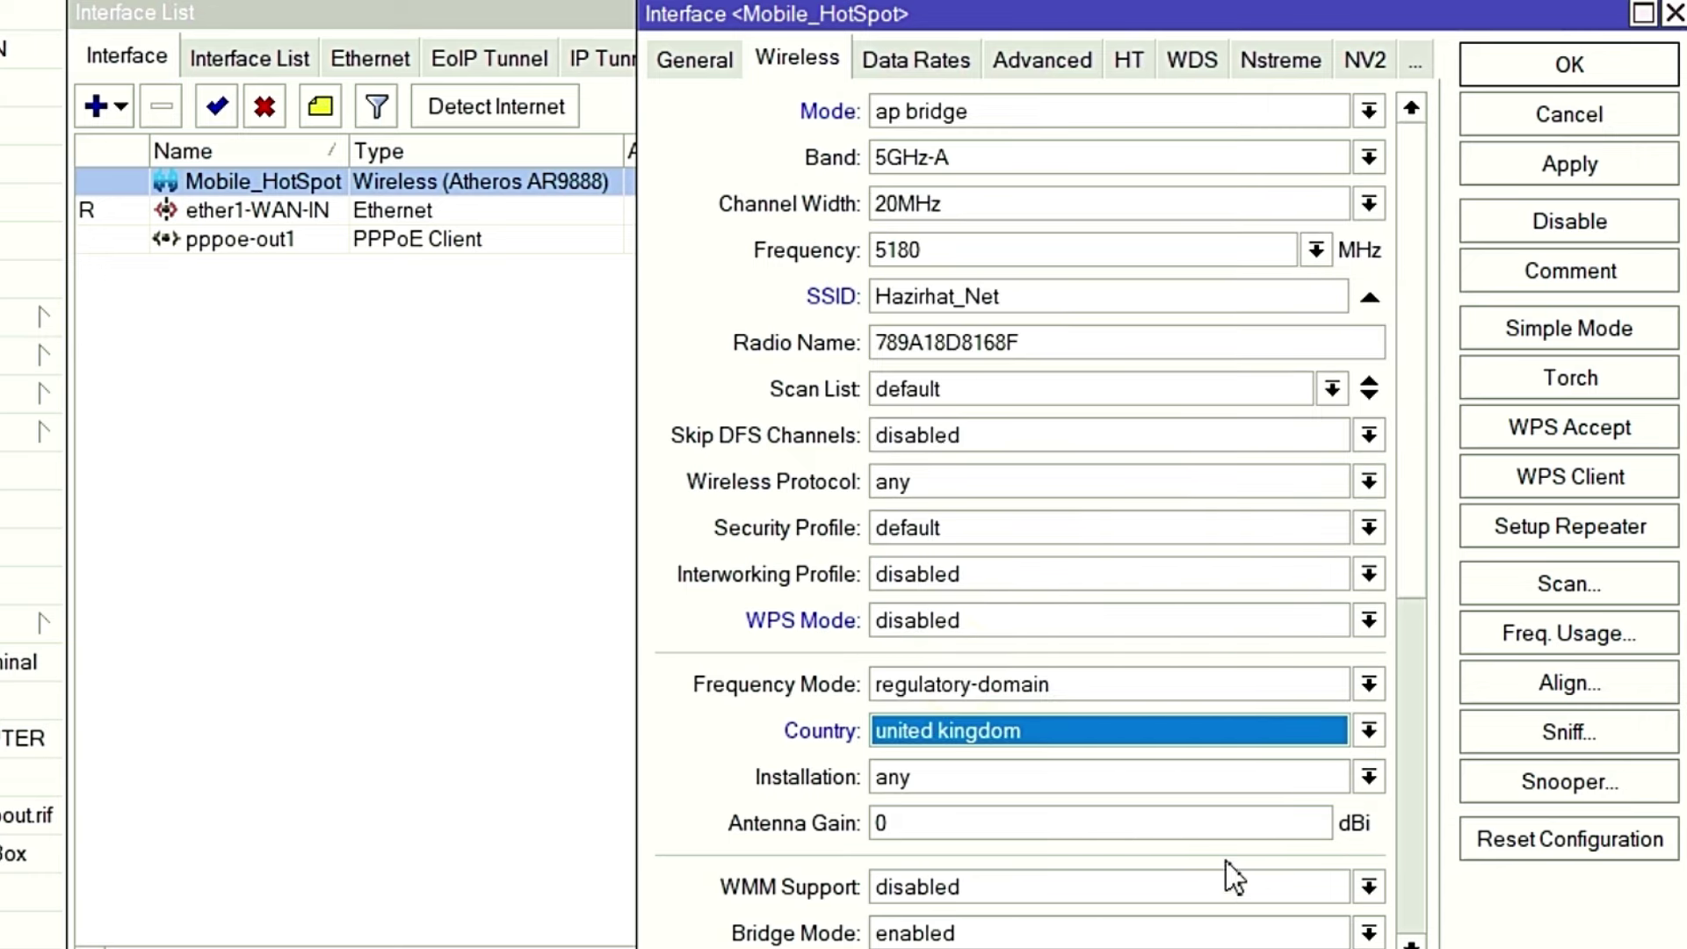
{"action": "left_click", "coordinate": [1571, 169]}
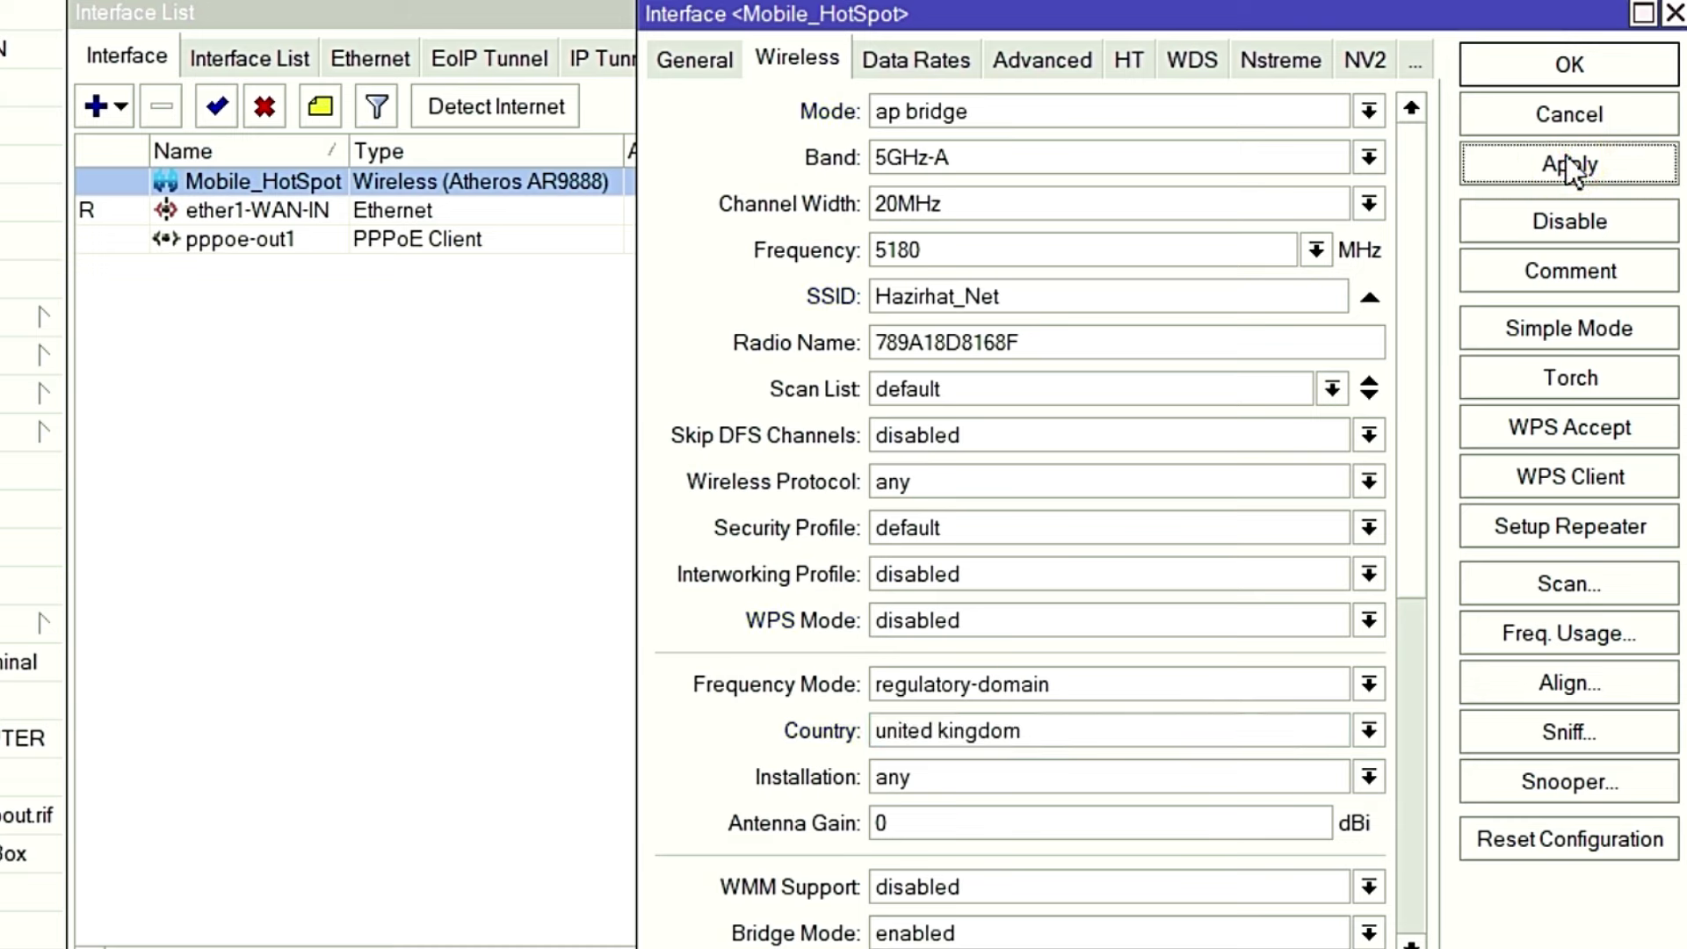
{"action": "left_click", "coordinate": [1563, 67]}
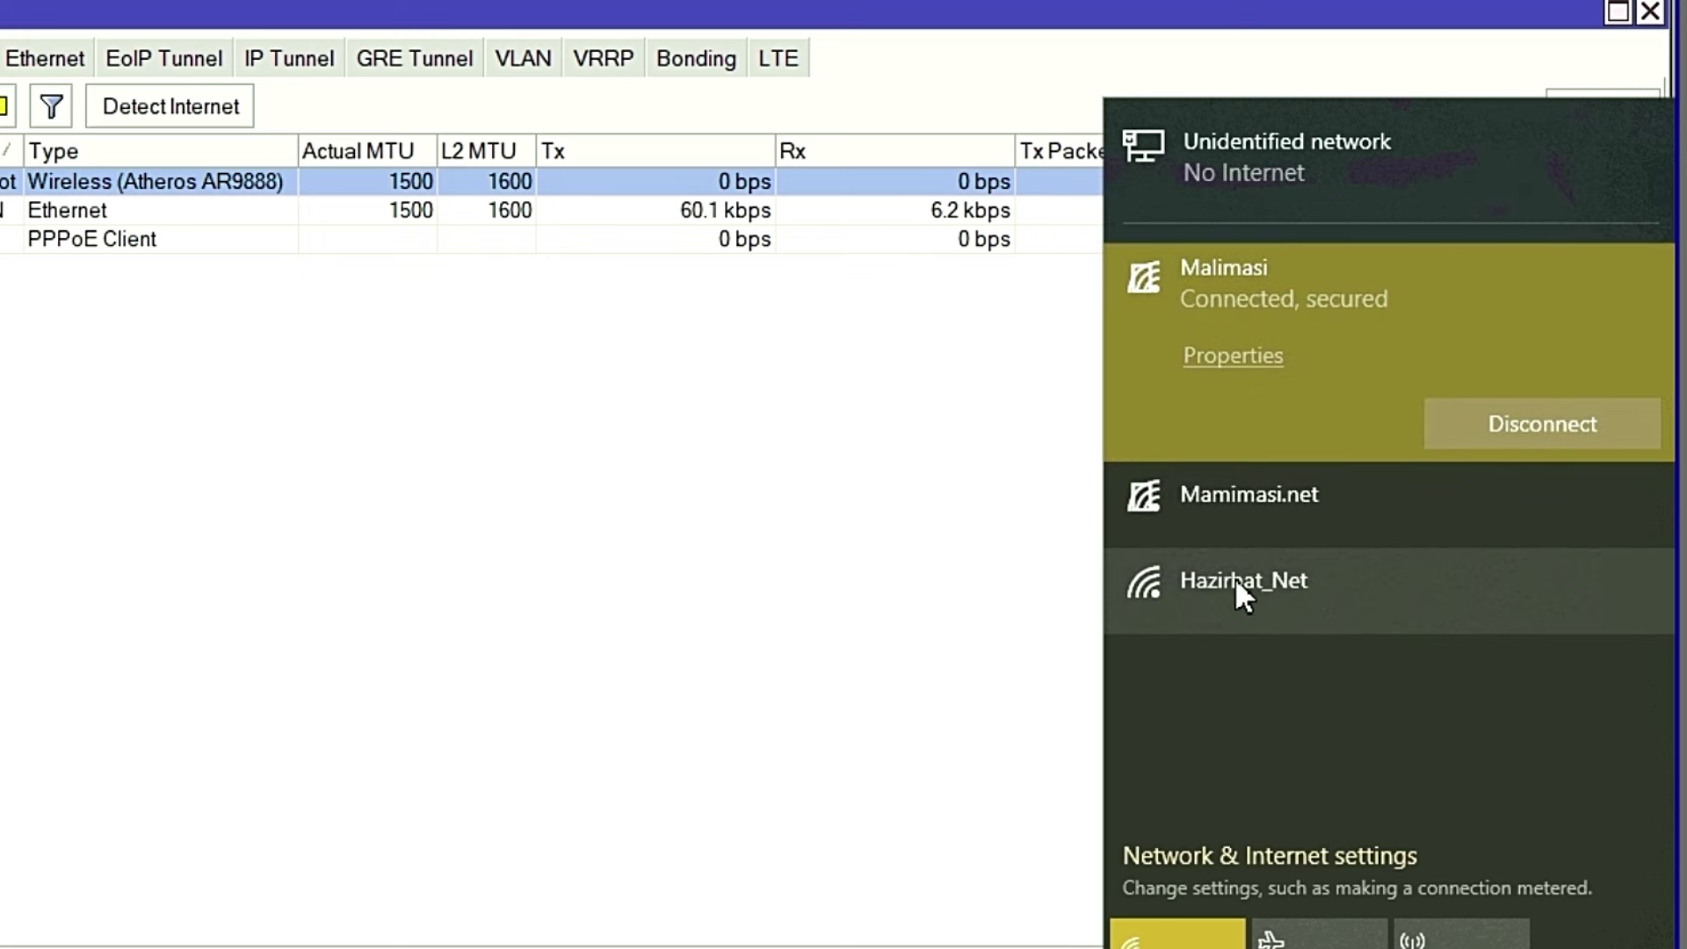
{"action": "left_click", "coordinate": [773, 565]}
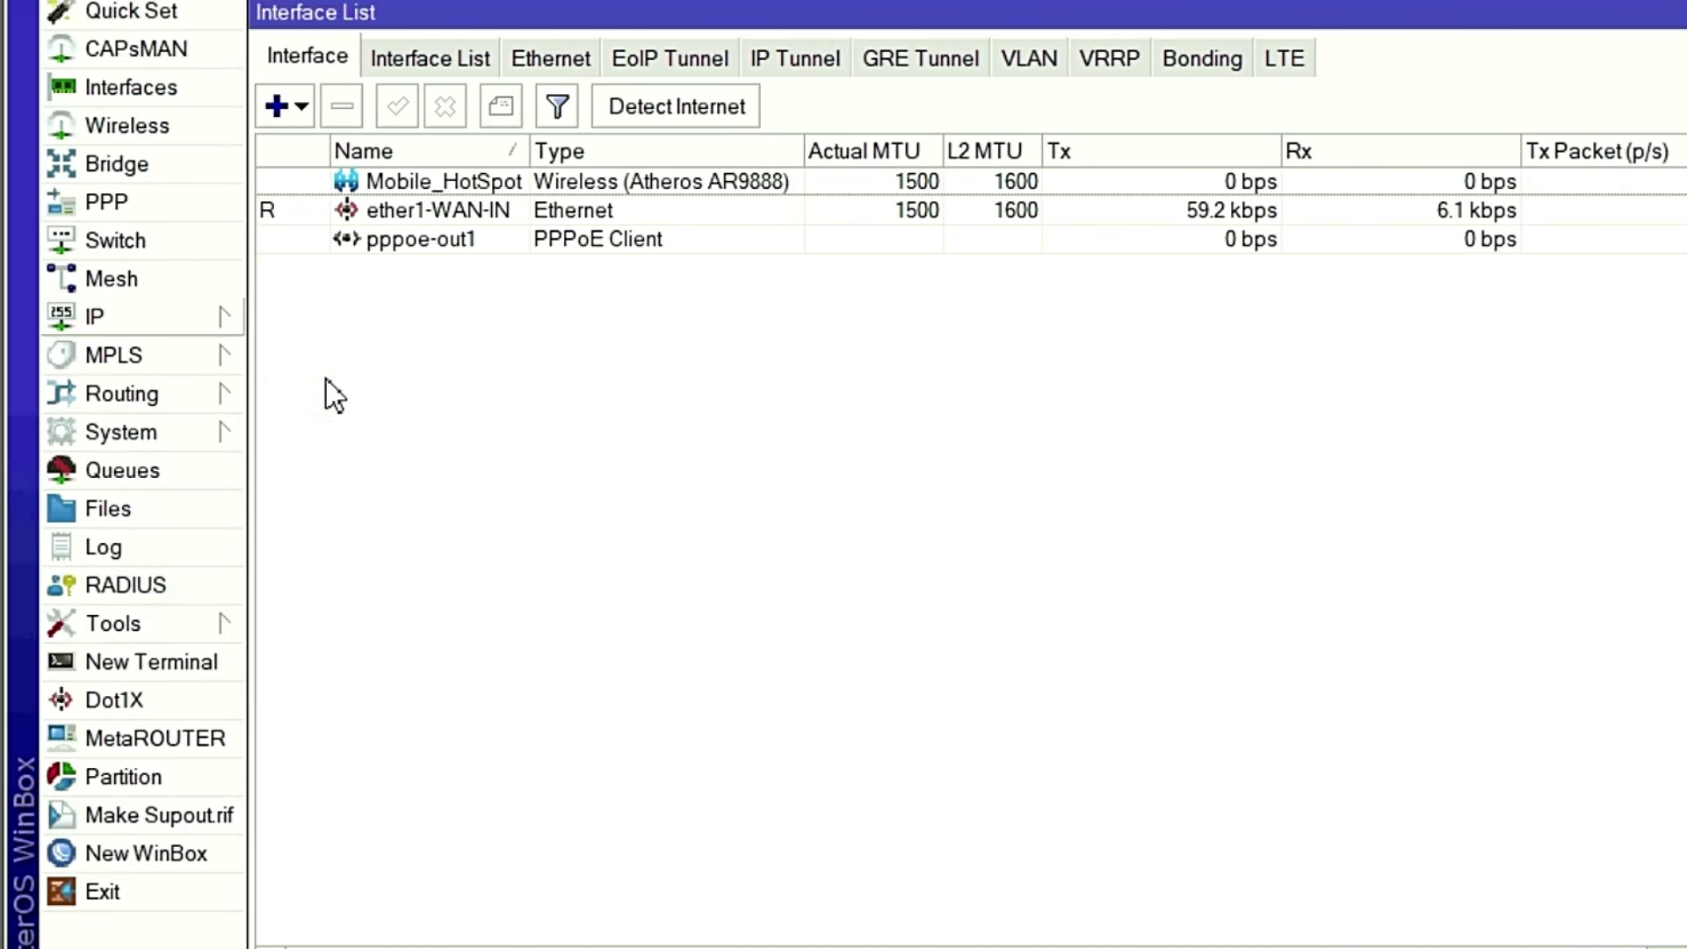
In IP > DNS, enter servers 8.8.8.8 and 8.8.4.4, tick Allow Remote Requests, and apply.
{"action": "left_click", "coordinate": [203, 325]}
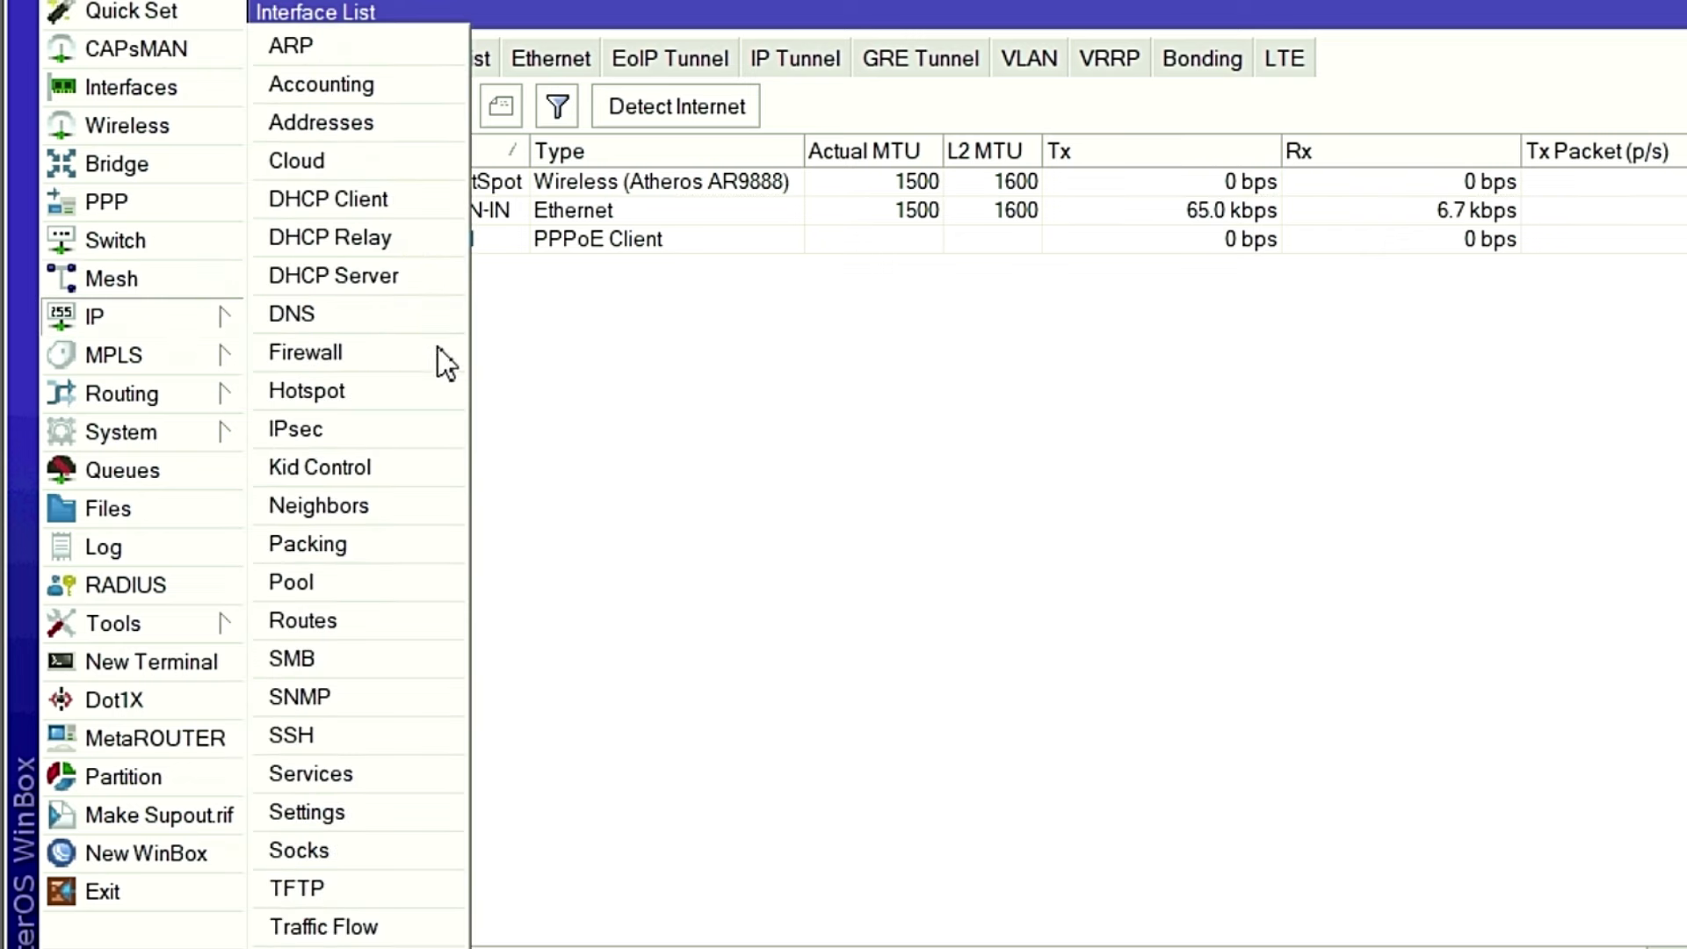
{"action": "left_click", "coordinate": [149, 314]}
{"action": "left_click", "coordinate": [149, 314]}
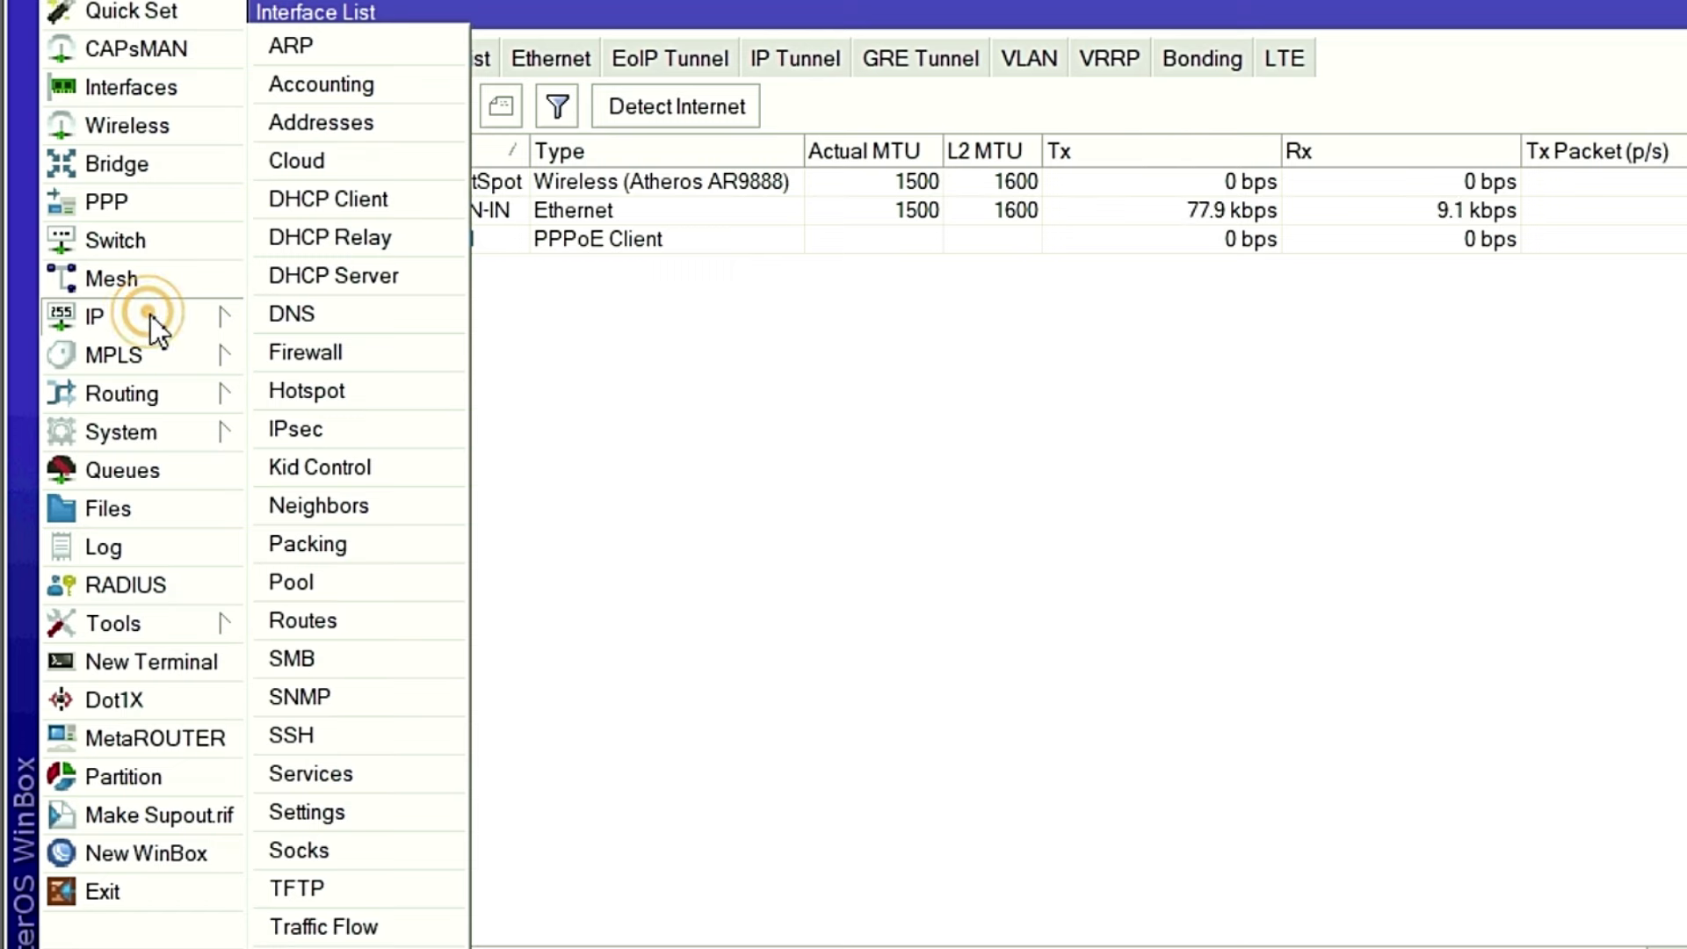
{"action": "left_click", "coordinate": [299, 320]}
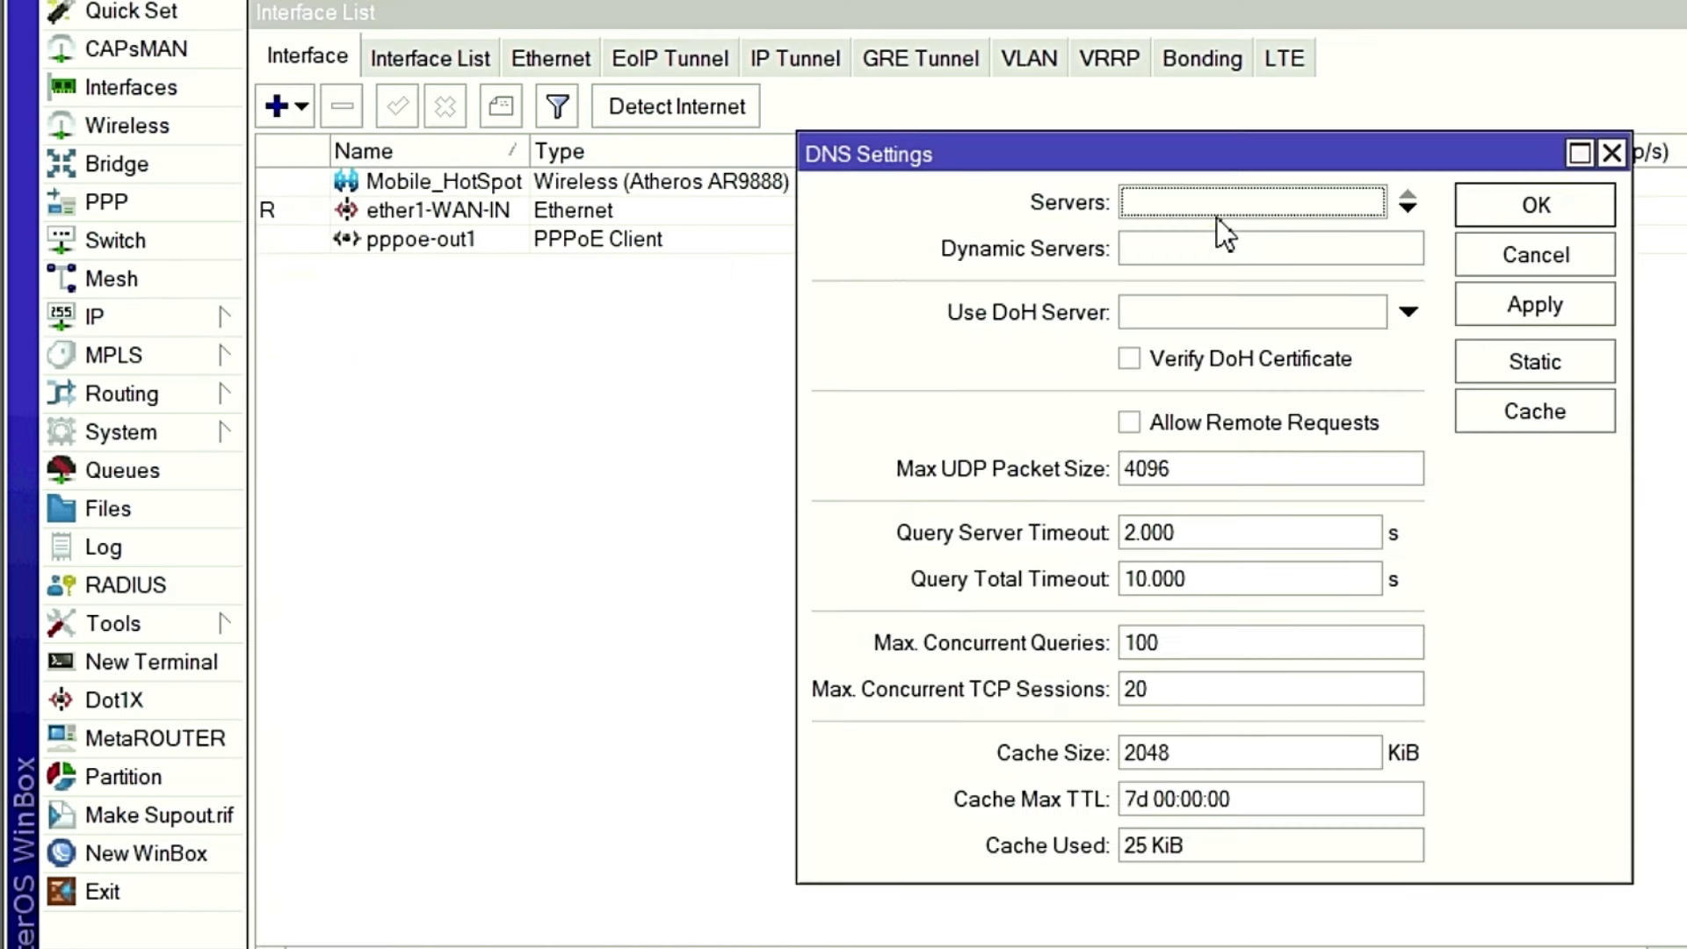
{"action": "left_click", "coordinate": [1210, 209]}
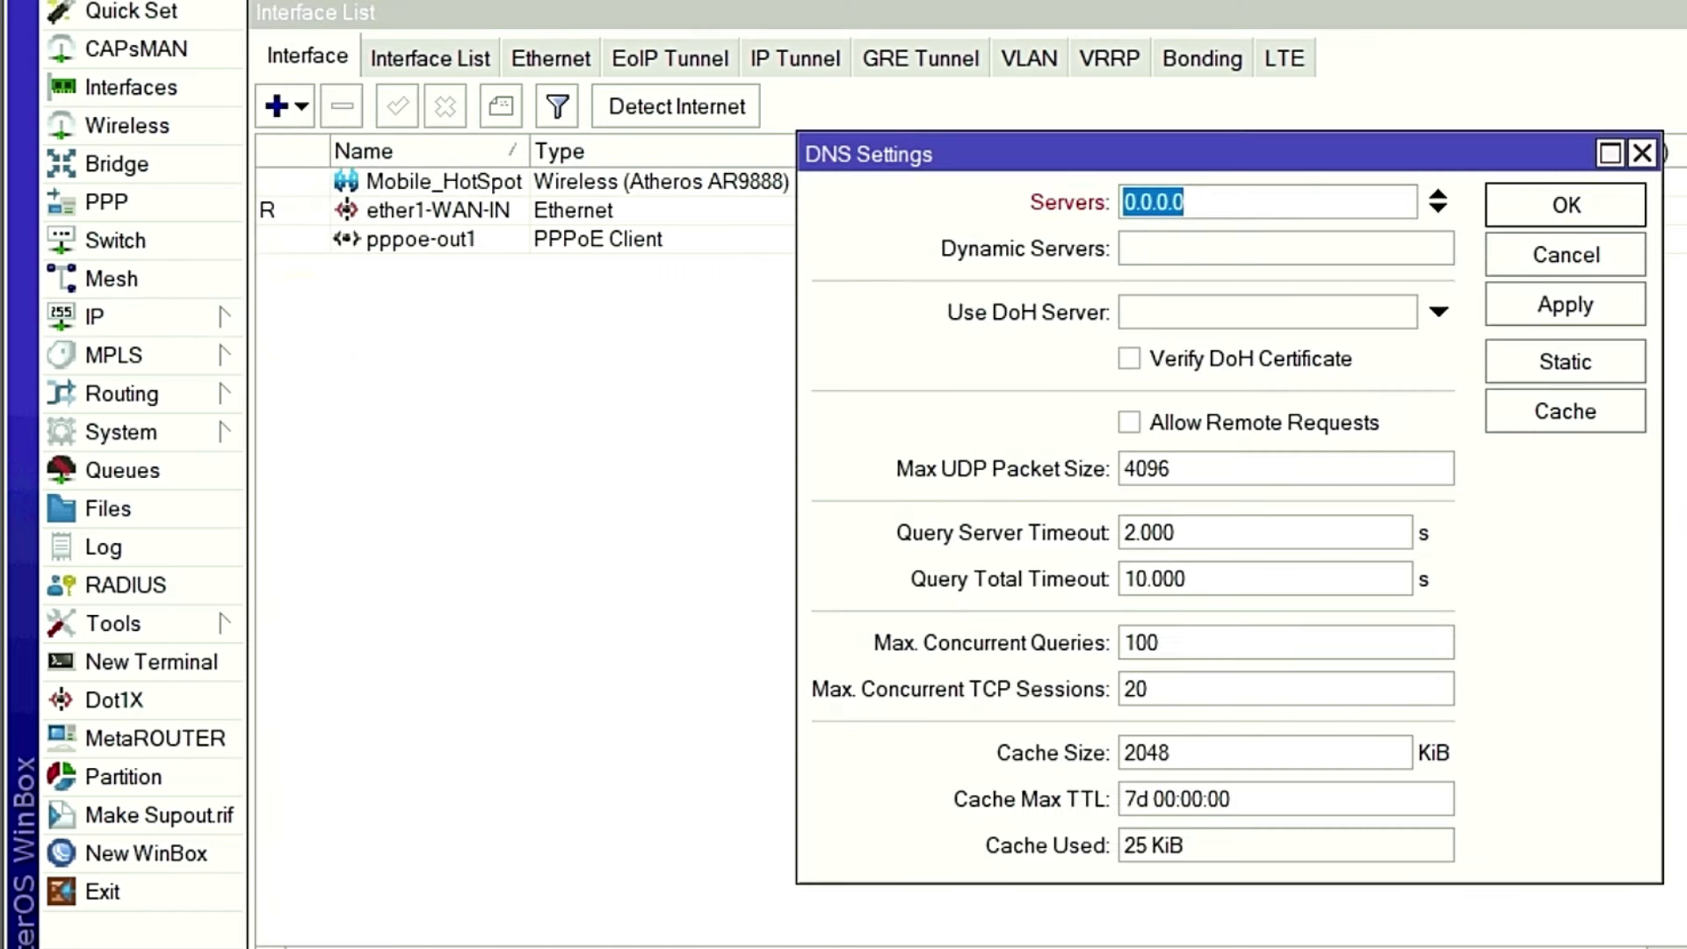
{"action": "type", "text": "8.8.8.8"}
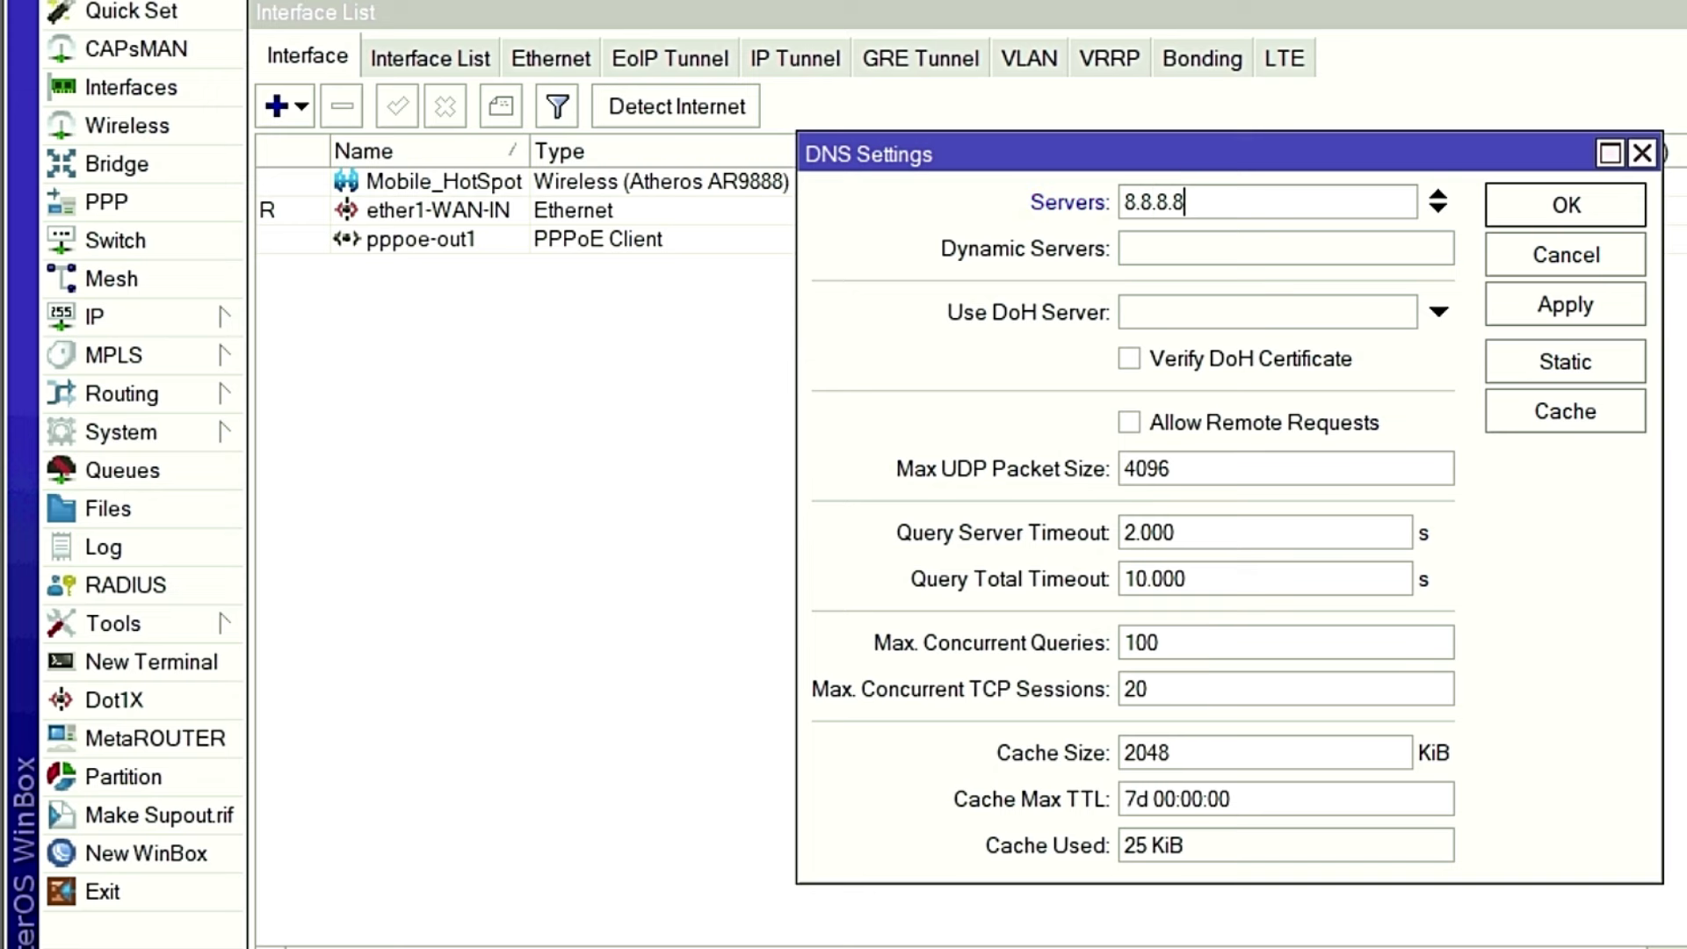
{"action": "left_click", "coordinate": [1441, 212]}
{"action": "type", "text": "8.8"}
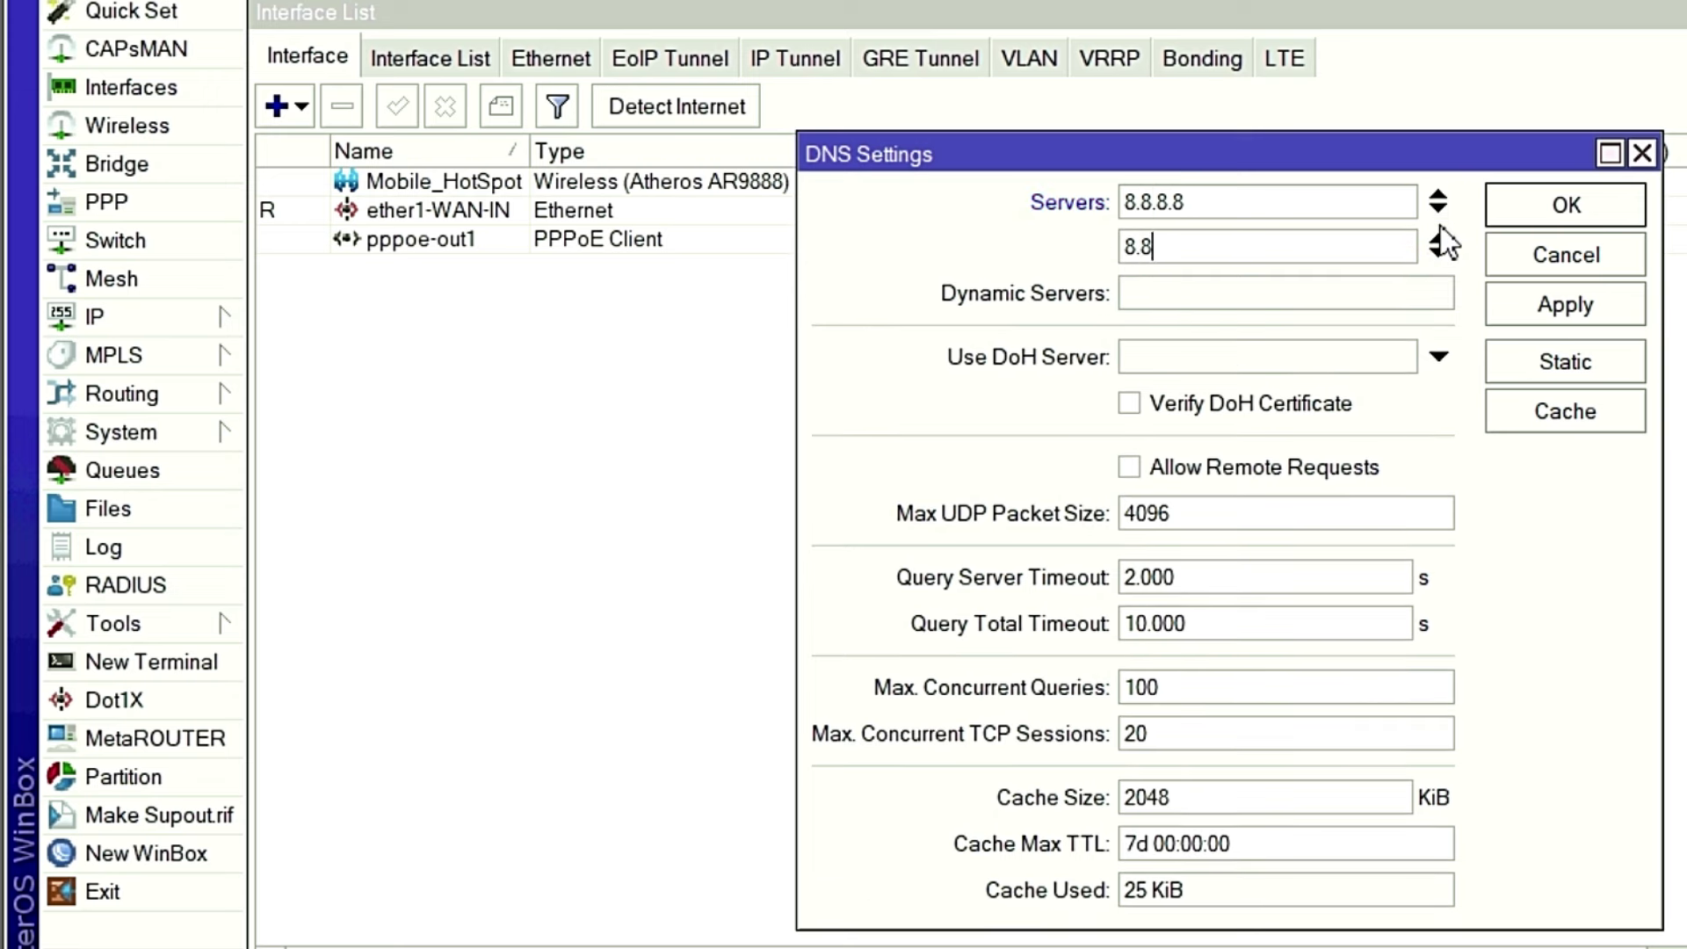
{"action": "type", "text": ".4.4"}
{"action": "left_click", "coordinate": [1128, 466]}
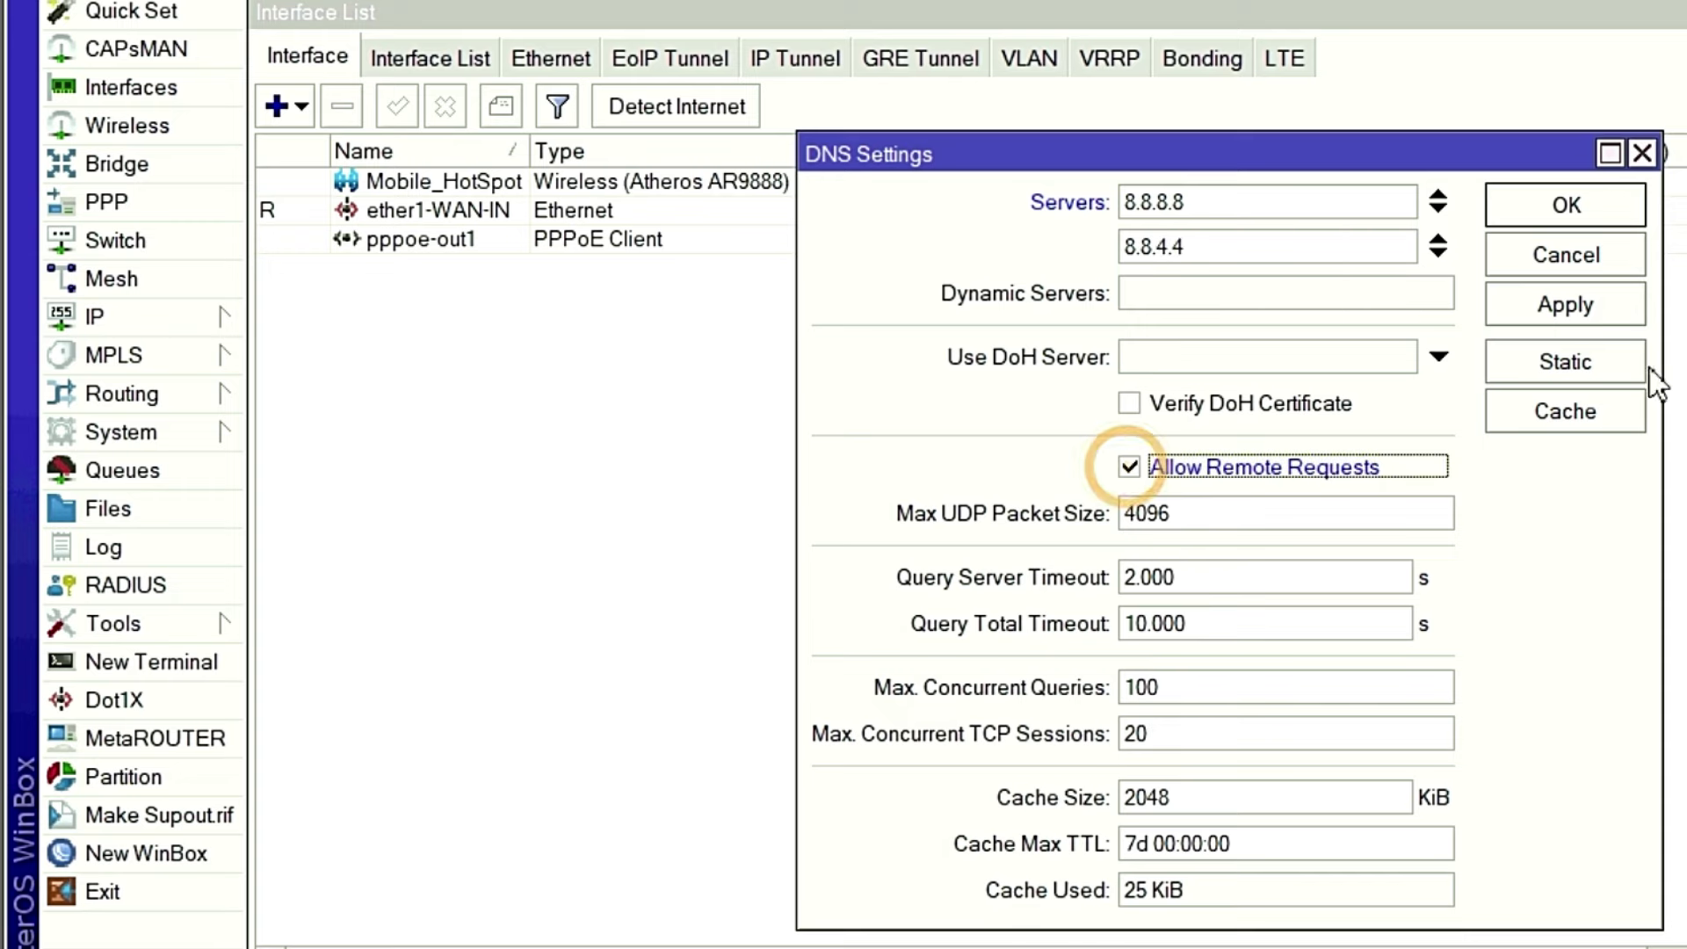
{"action": "left_click", "coordinate": [1566, 308]}
{"action": "left_click", "coordinate": [1564, 210]}
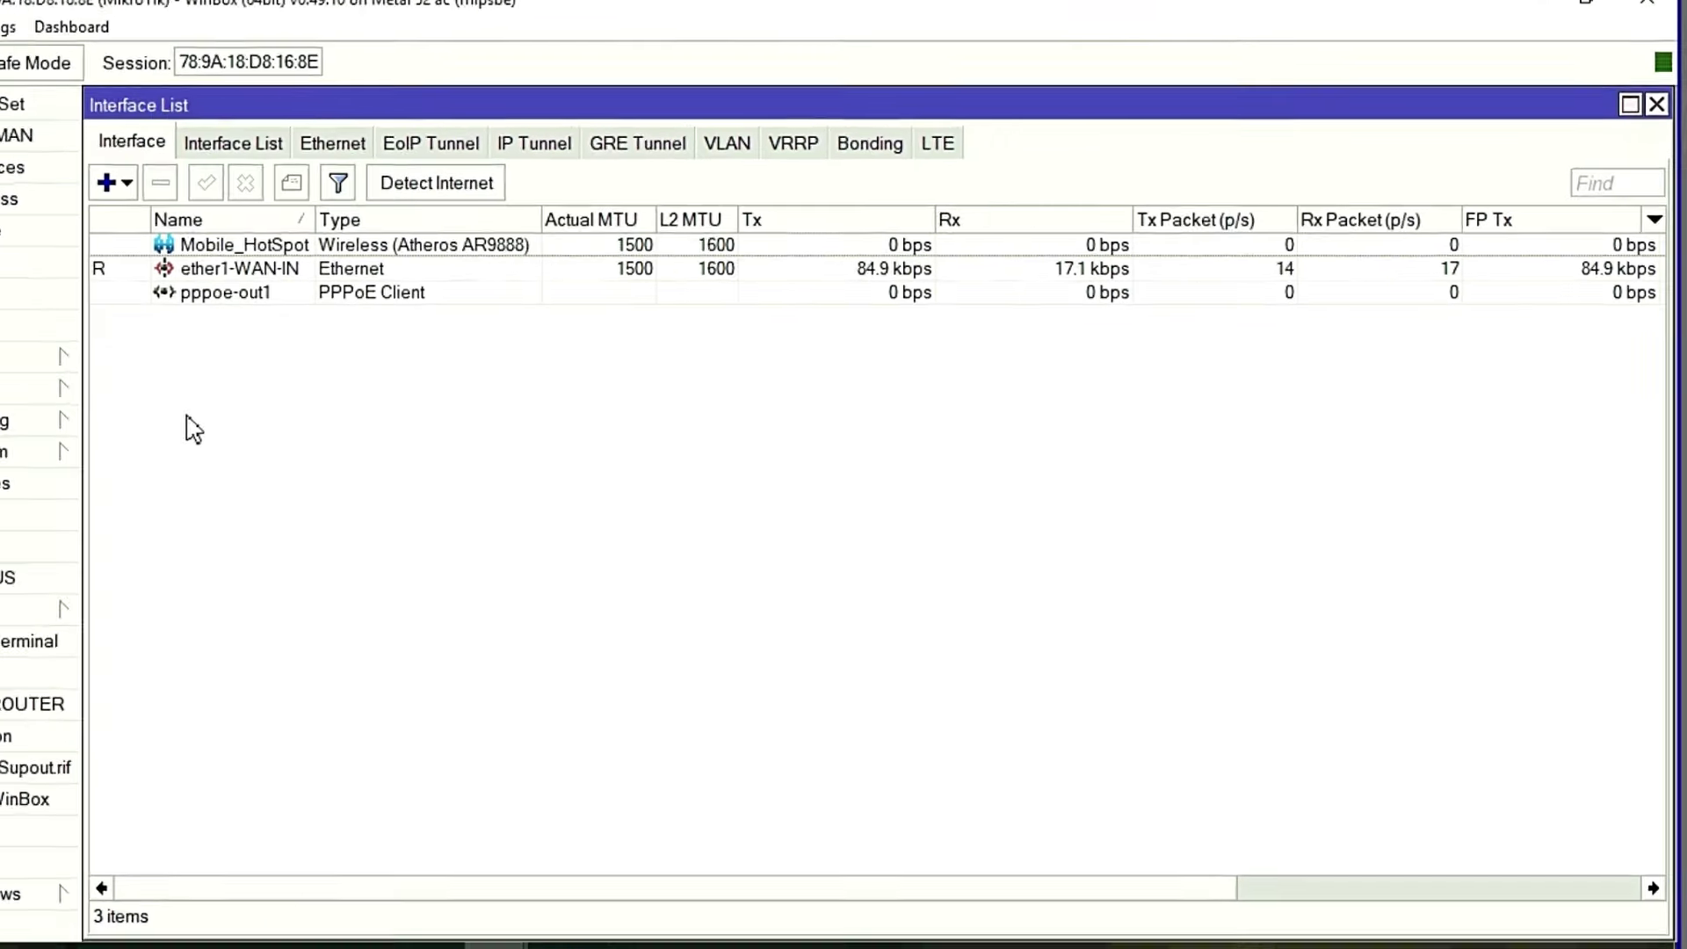
In IP > Addresses, add 192.168.100.1/24 on interface Mobile_HotSpot and save.
{"action": "left_click", "coordinate": [160, 356]}
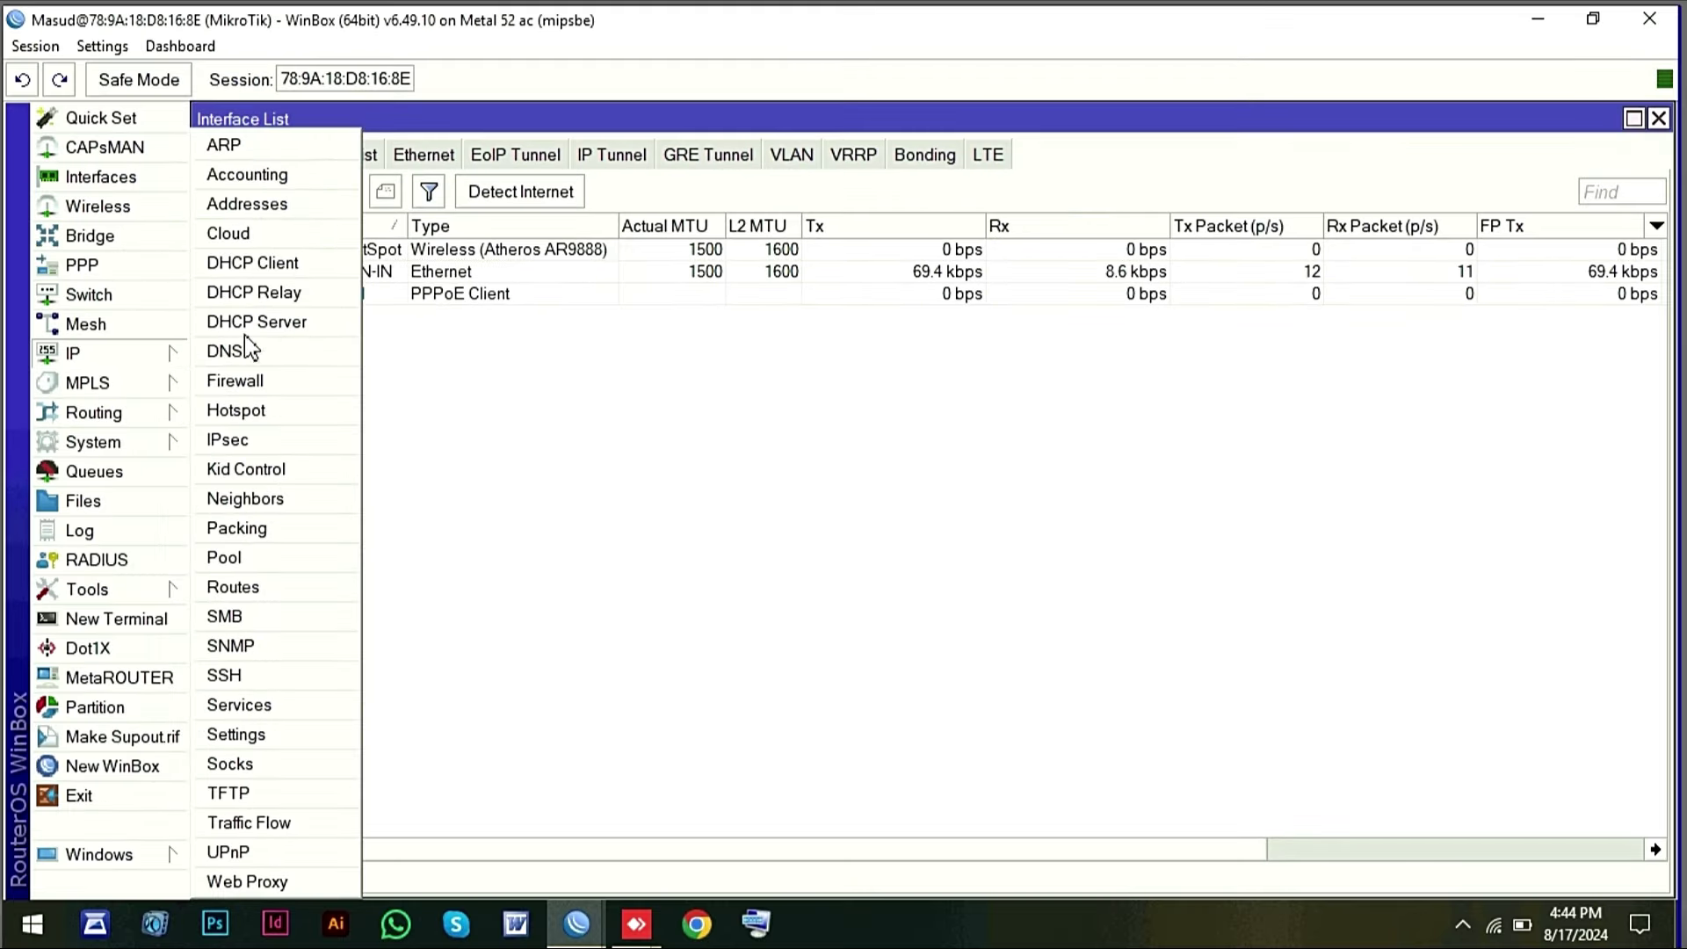
{"action": "left_click", "coordinate": [247, 207]}
{"action": "left_click", "coordinate": [599, 279]}
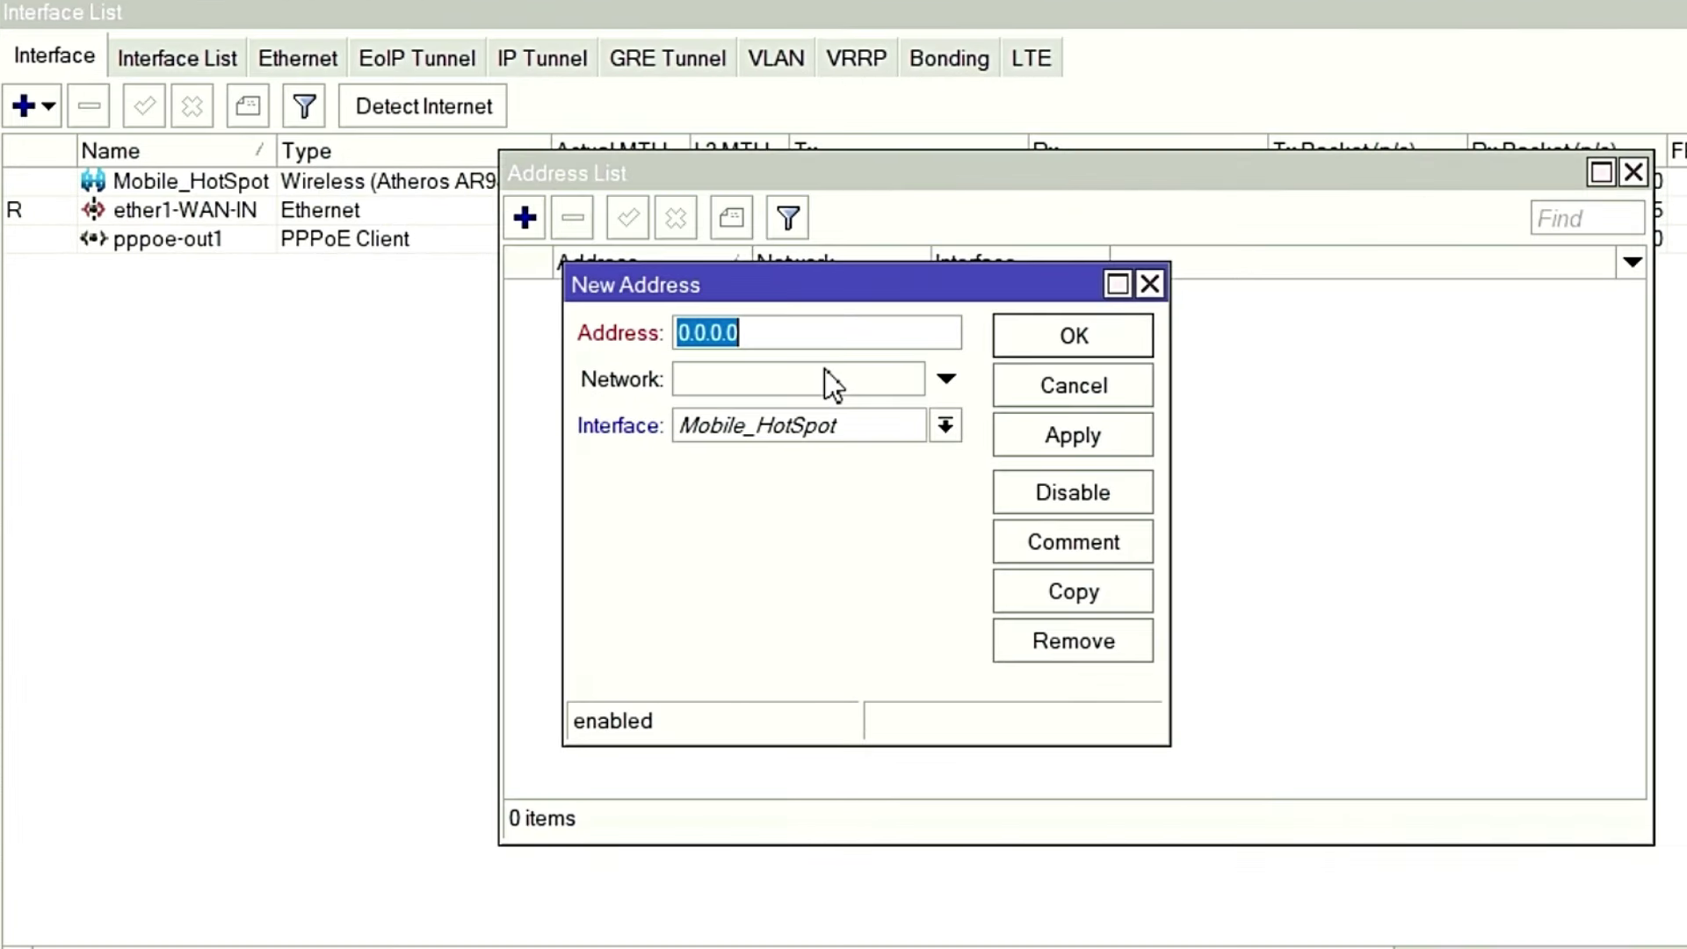
{"action": "type", "text": "192"}
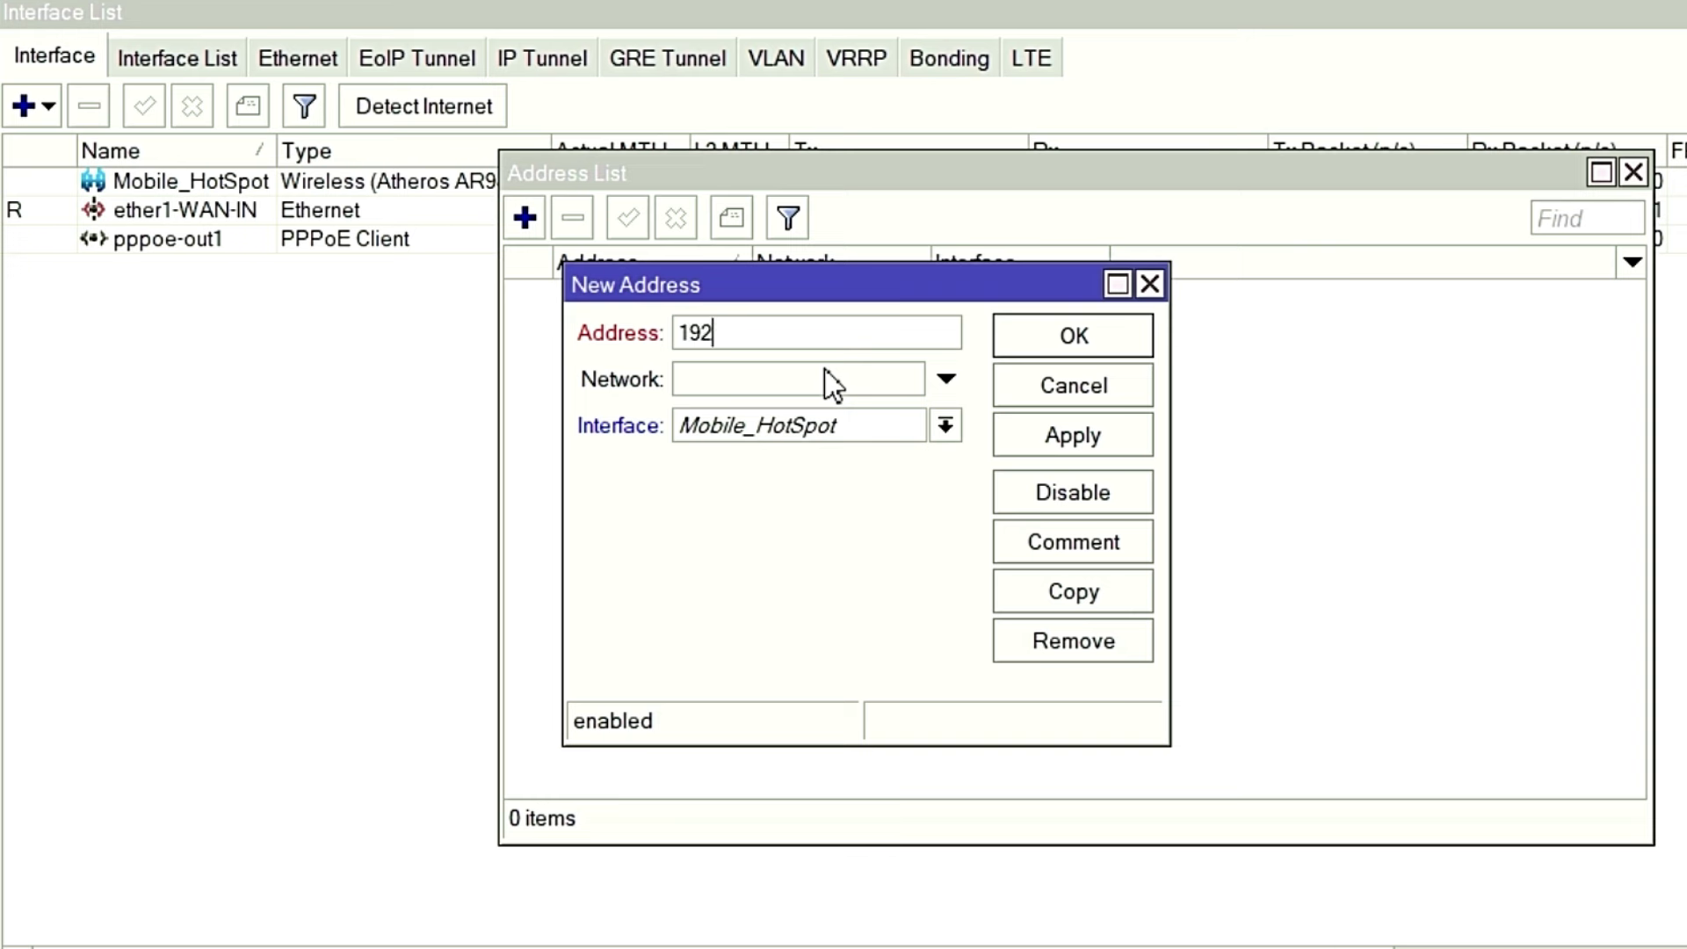
{"action": "type", "text": ".168.10.1"}
{"action": "key", "text": "BackSpace"}
{"action": "key", "text": "BackSpace"}
{"action": "key", "text": "BackSpace"}
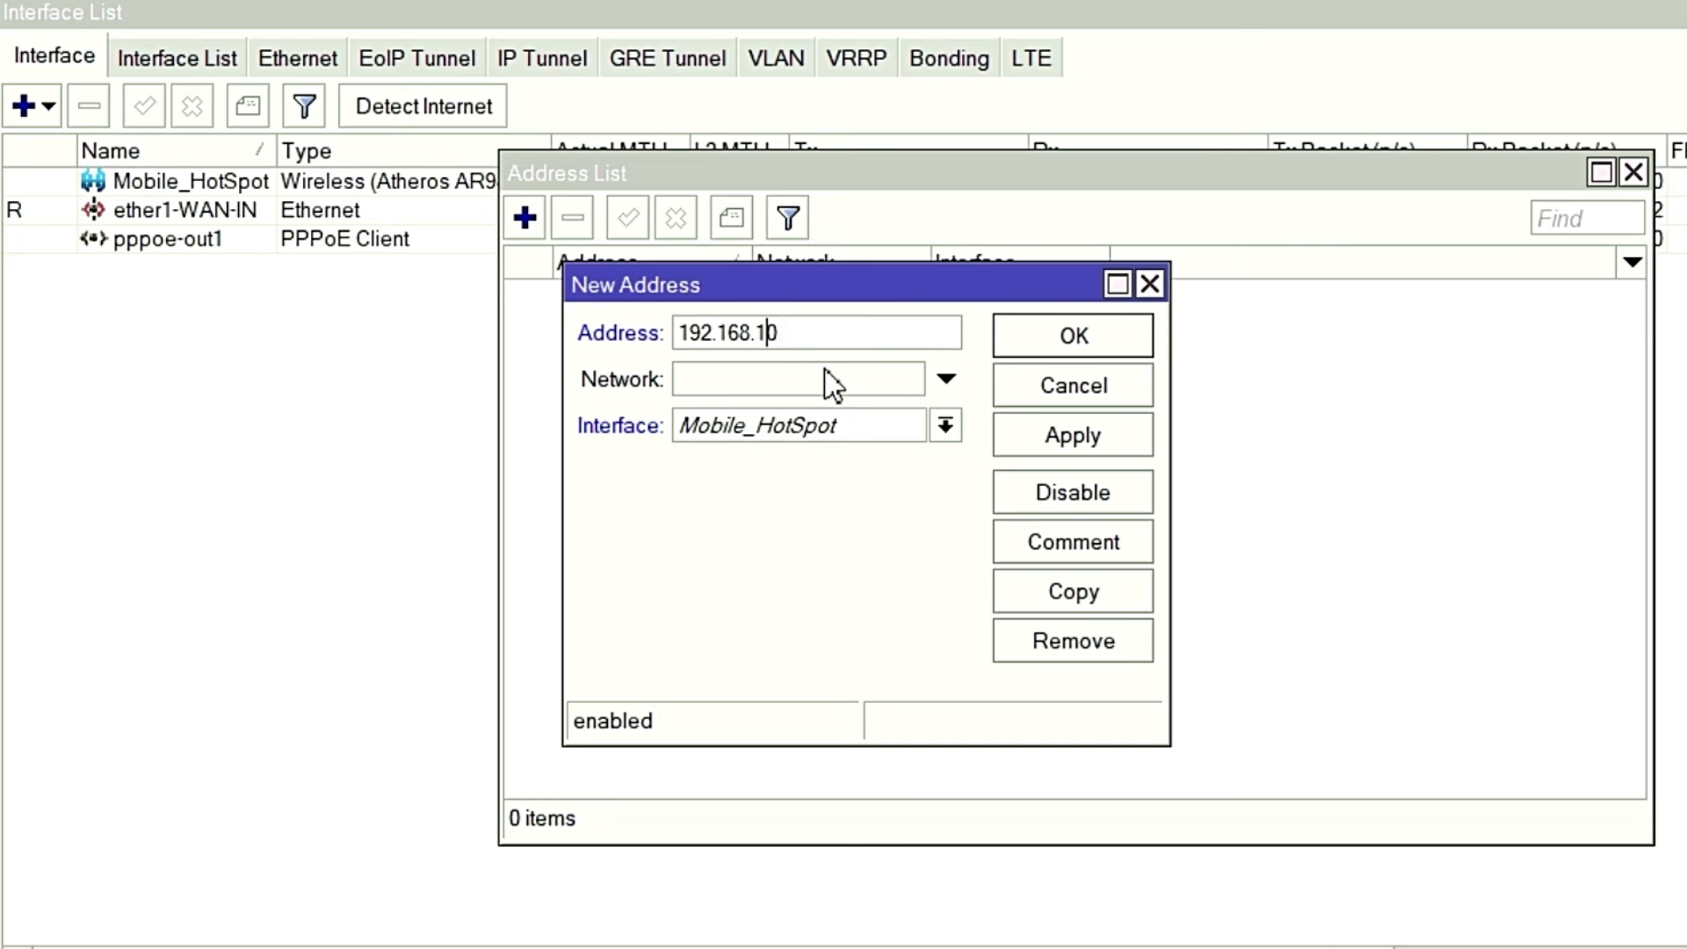
{"action": "type", "text": "00.1/24"}
{"action": "left_click", "coordinate": [946, 427]}
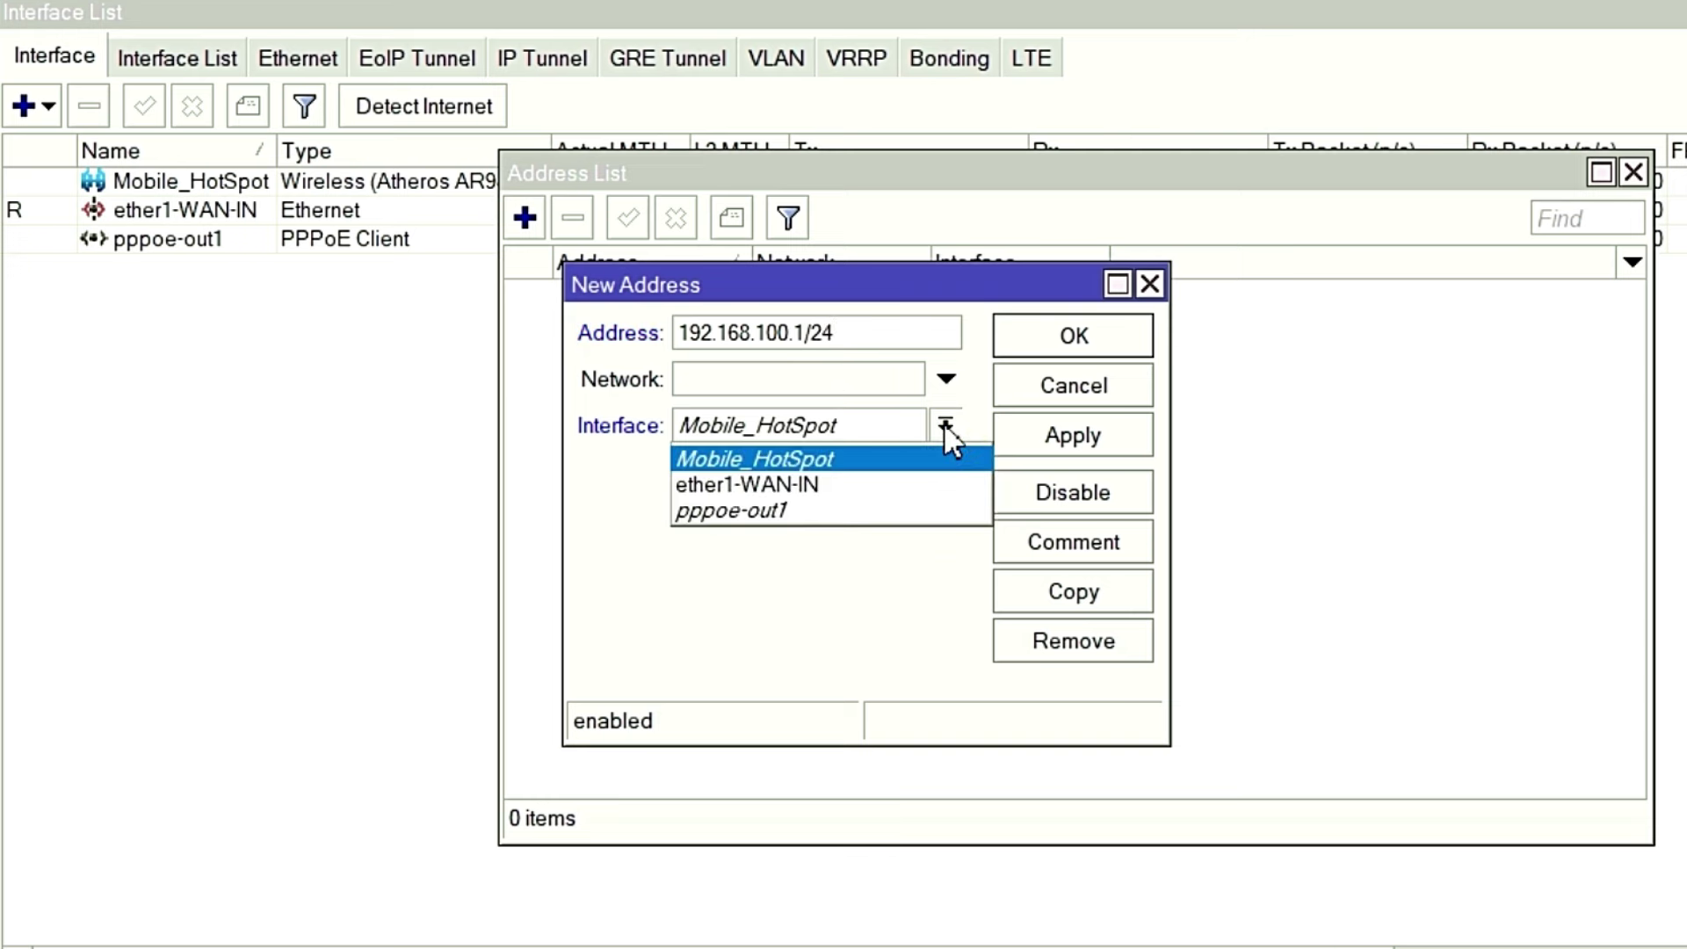
{"action": "left_click", "coordinate": [840, 462]}
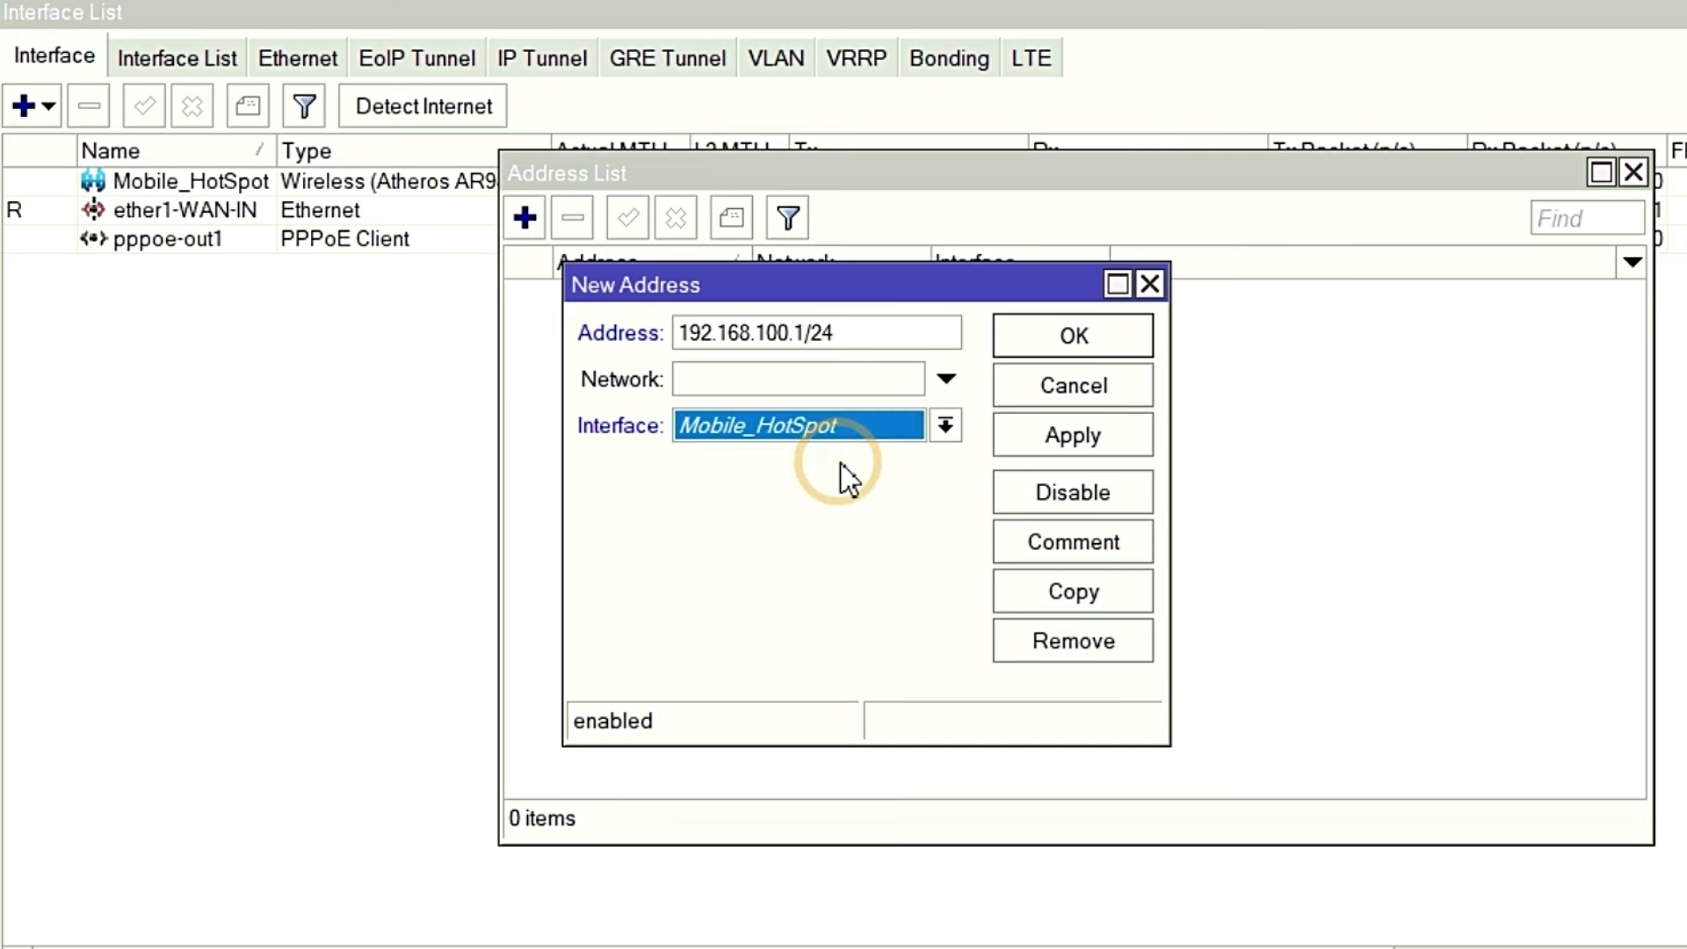
{"action": "left_click", "coordinate": [1055, 430]}
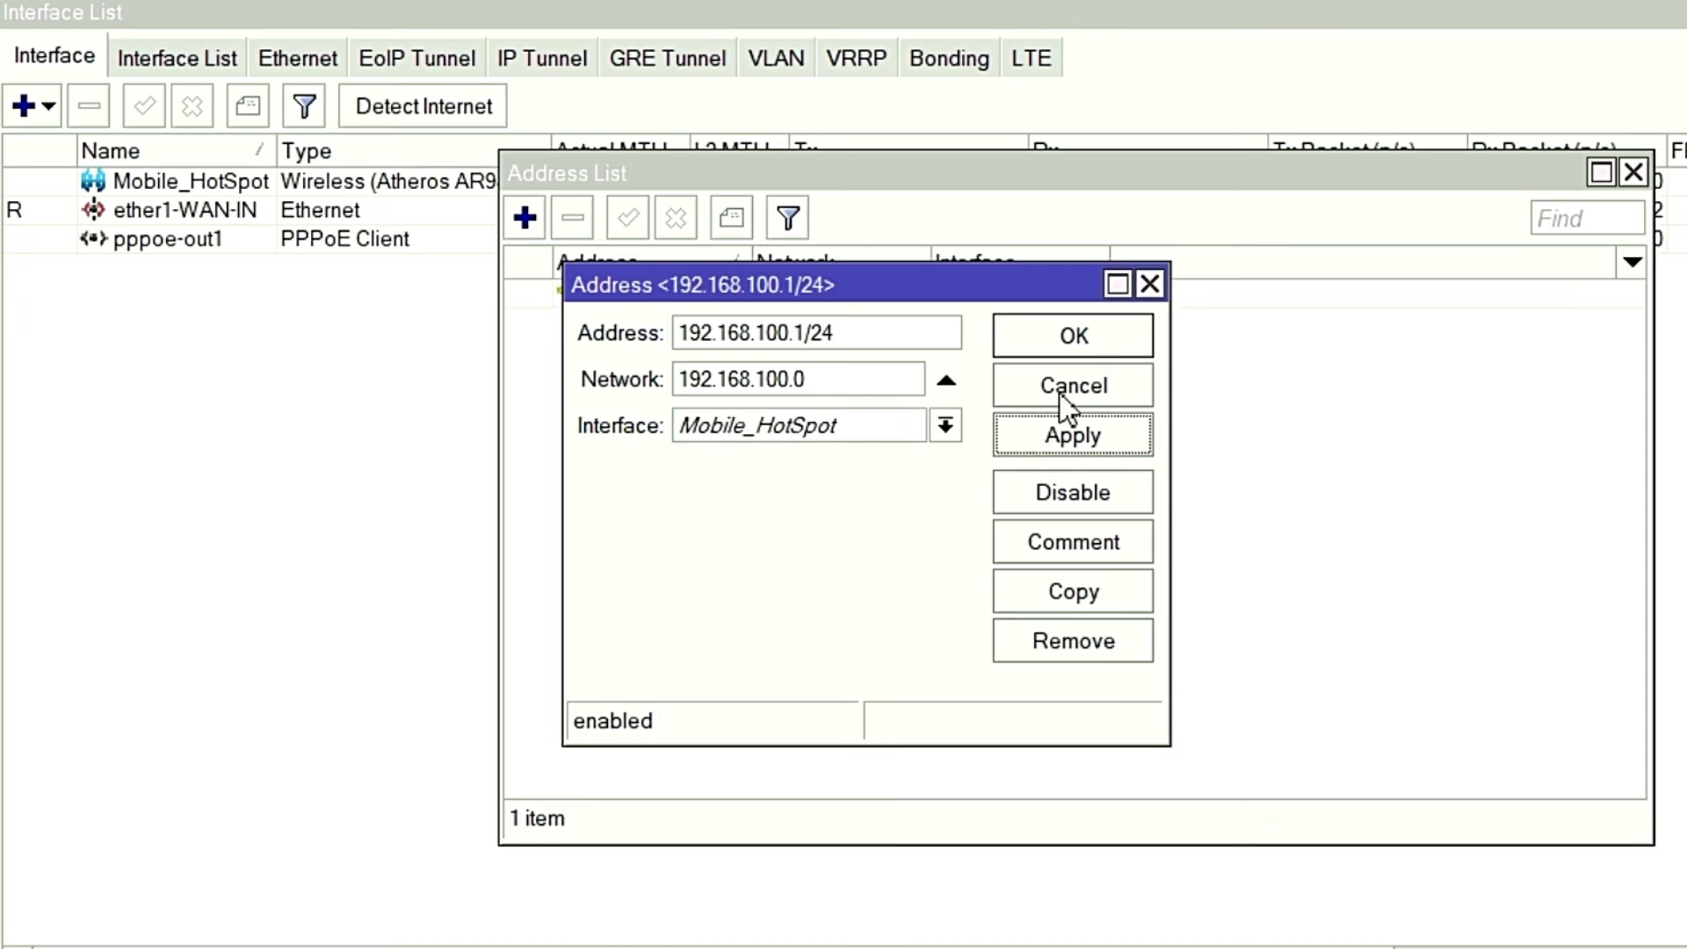
{"action": "left_click", "coordinate": [1076, 339]}
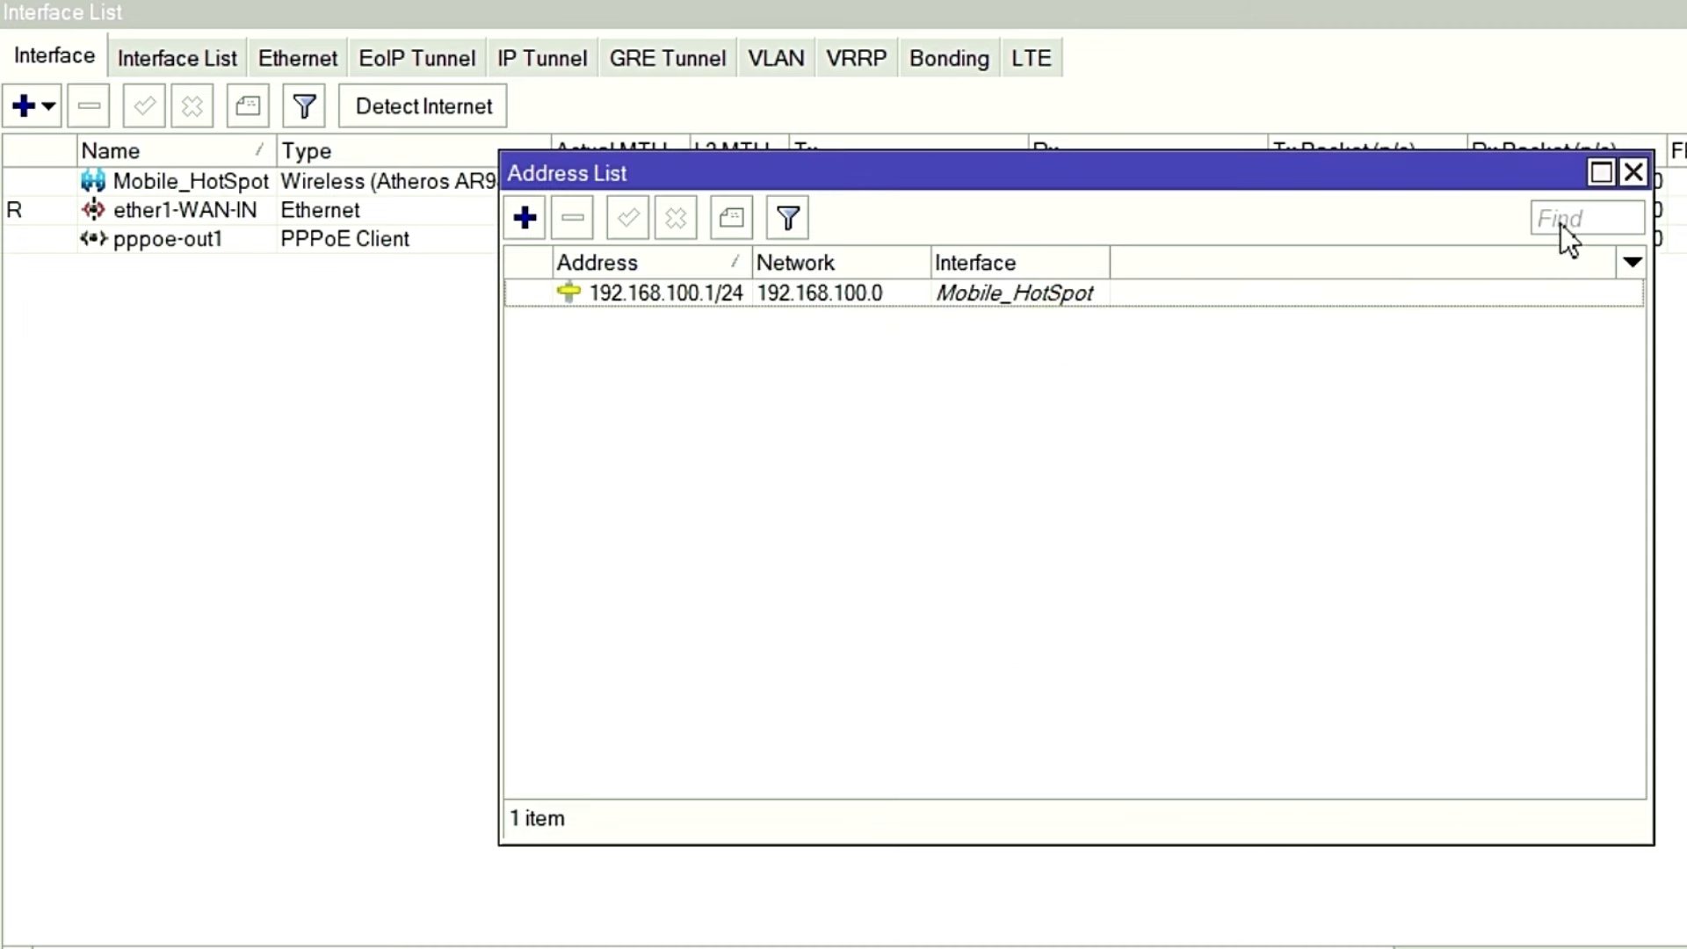
Run Hotspot Setup on Mobile_HotSpot, accepting network 192.168.100.1/24, the pool, no certificate/SMTP, and DNS servers.
{"action": "left_click", "coordinate": [1635, 173]}
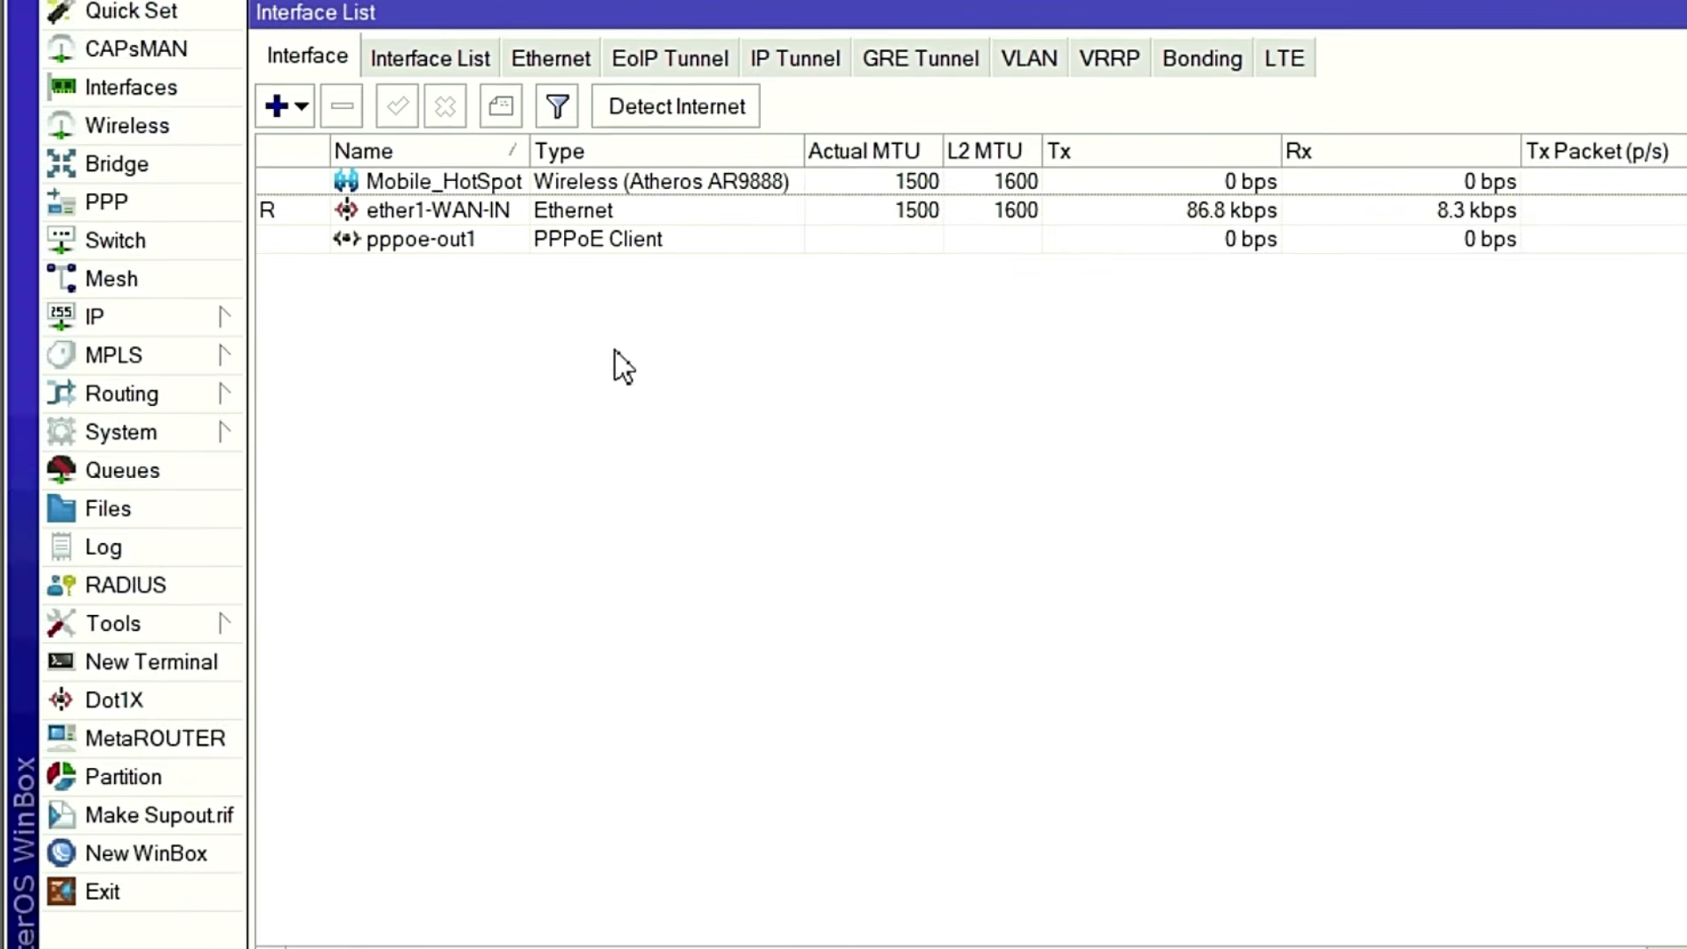
{"action": "left_click", "coordinate": [213, 329]}
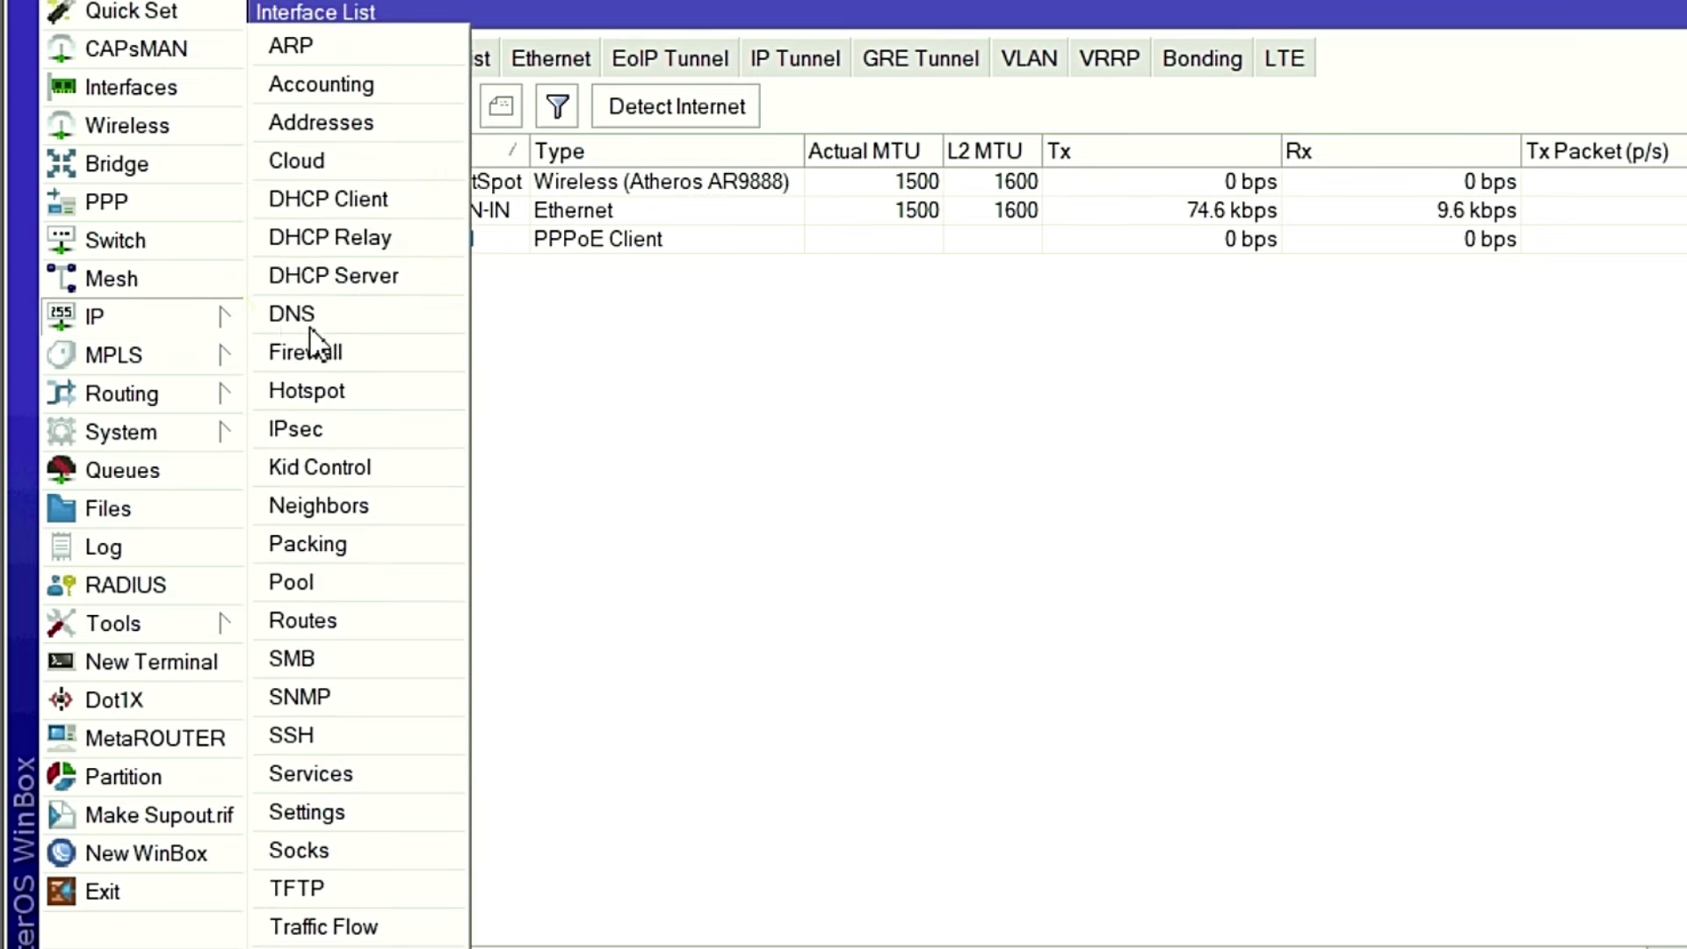
{"action": "left_click", "coordinate": [346, 391]}
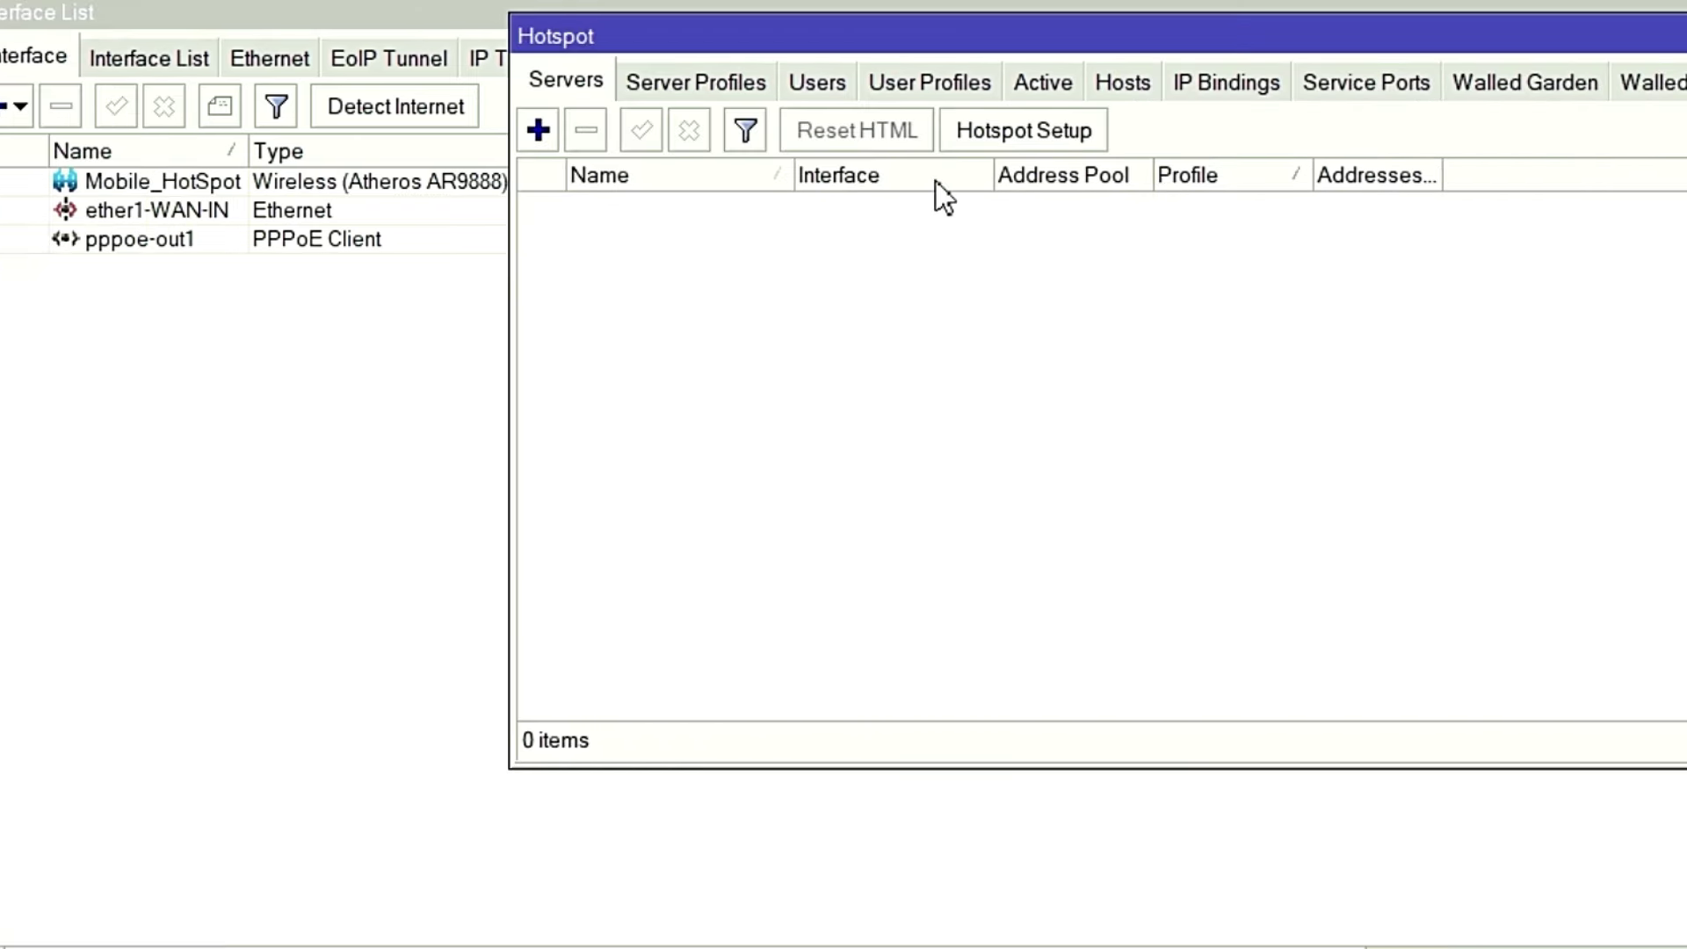
{"action": "left_click", "coordinate": [787, 132]}
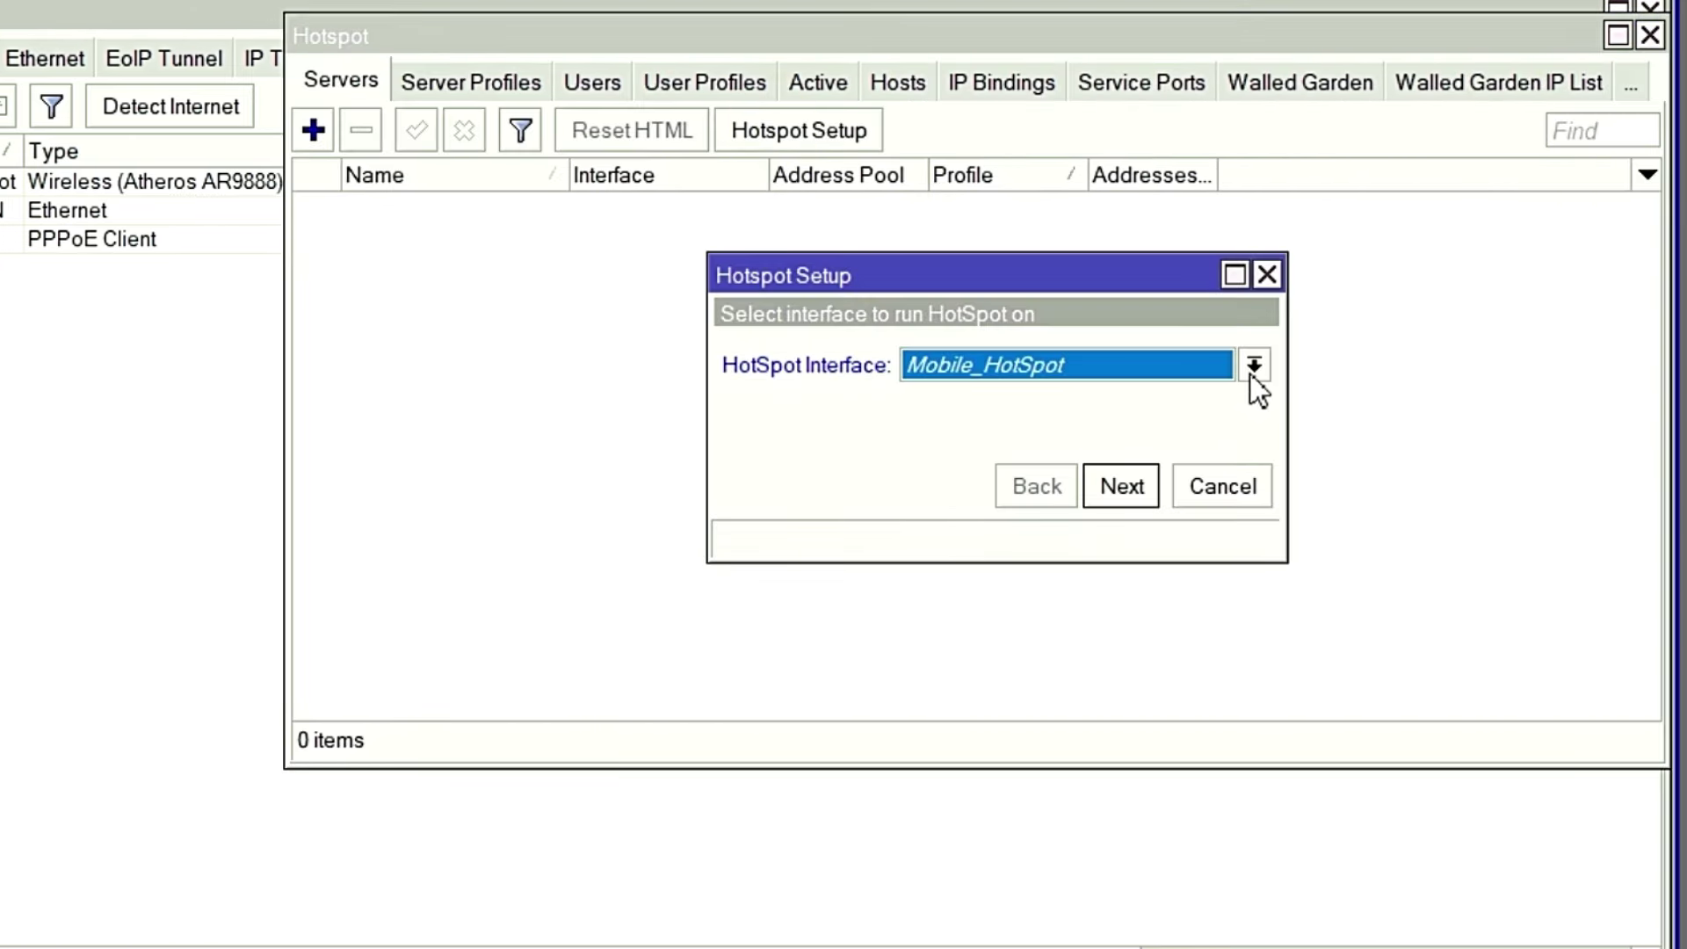
{"action": "left_click", "coordinate": [1121, 488]}
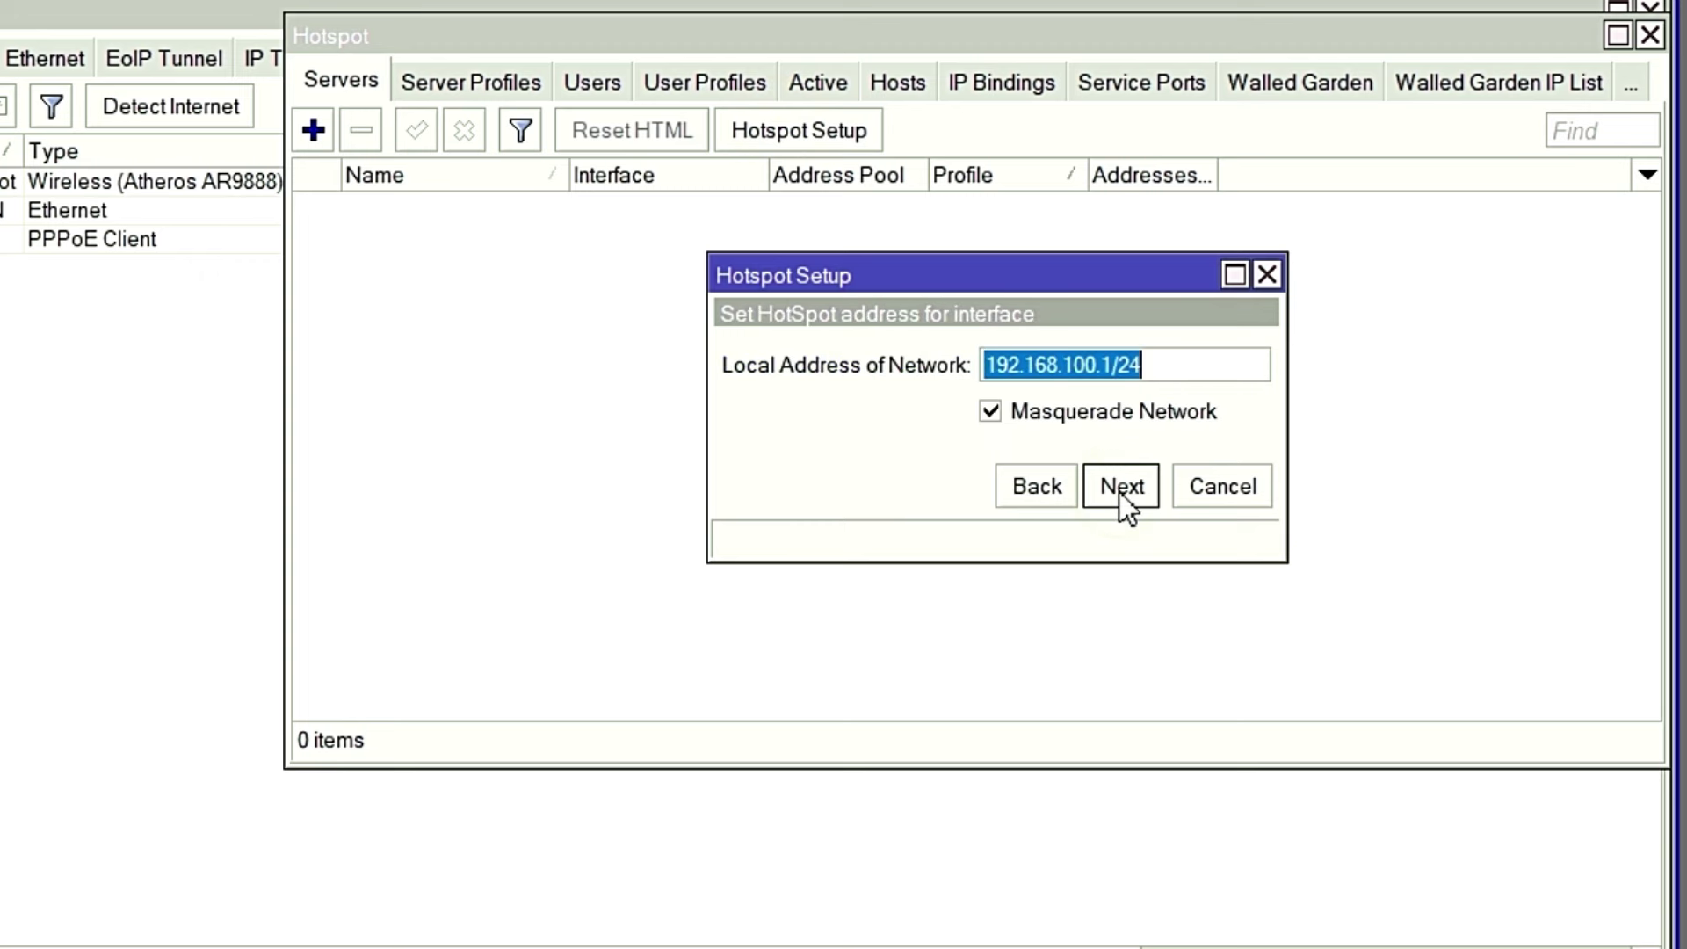
{"action": "left_click", "coordinate": [1121, 493]}
{"action": "left_click", "coordinate": [1121, 493]}
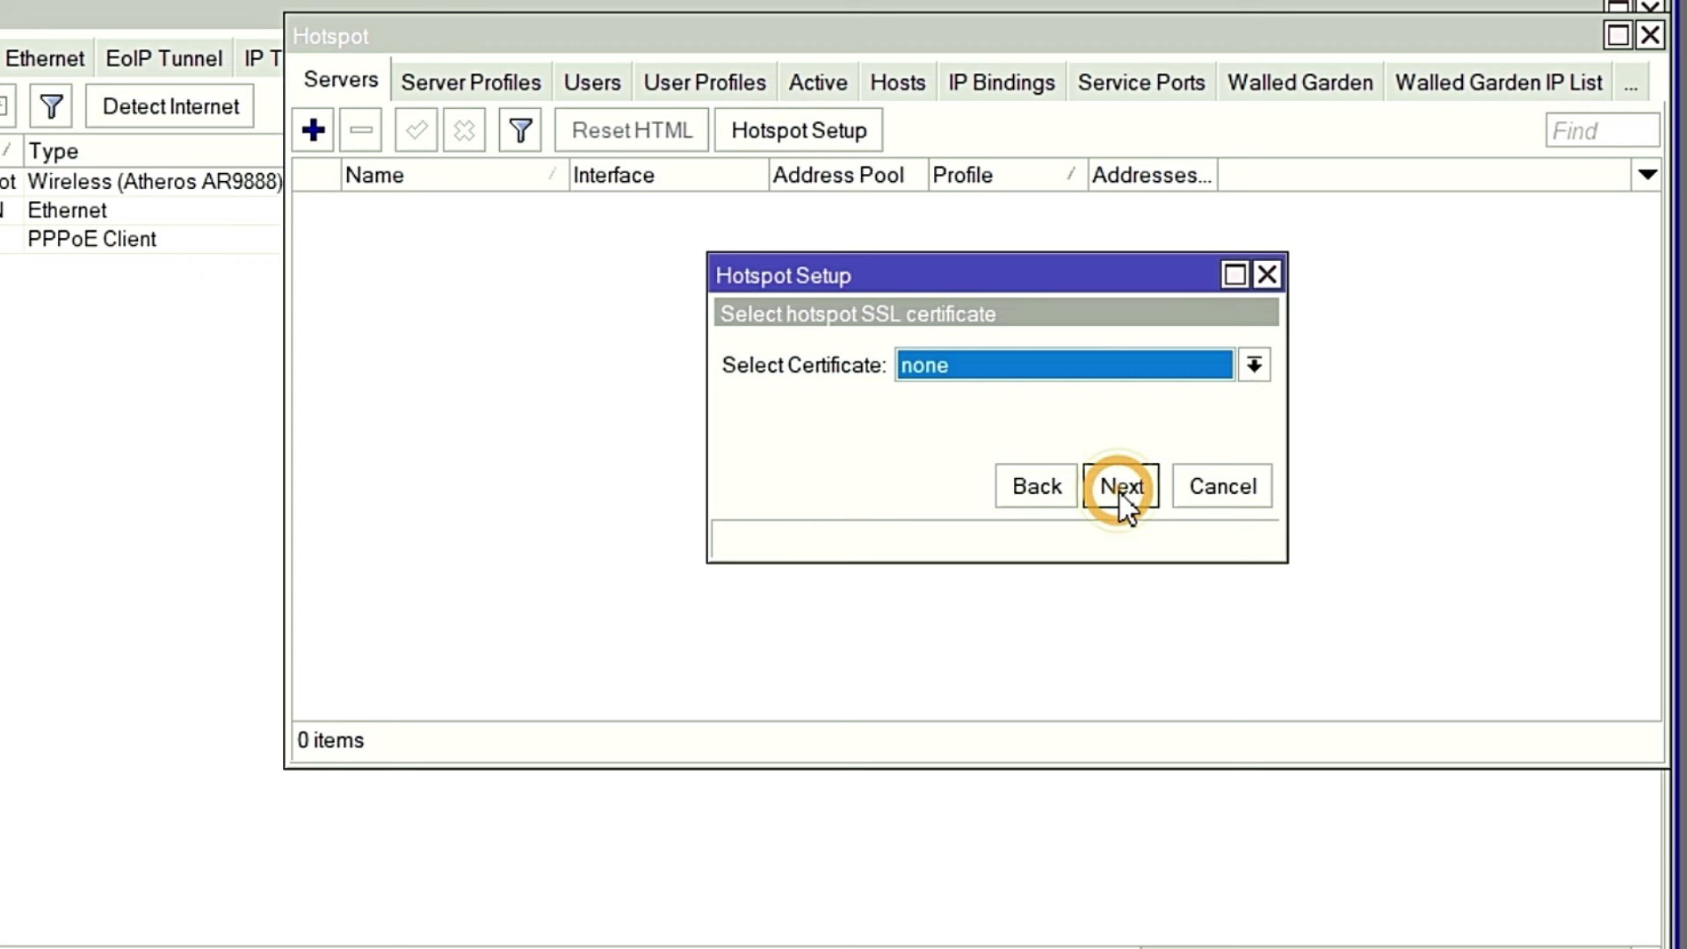
{"action": "left_click", "coordinate": [1121, 492]}
{"action": "left_click", "coordinate": [1121, 493]}
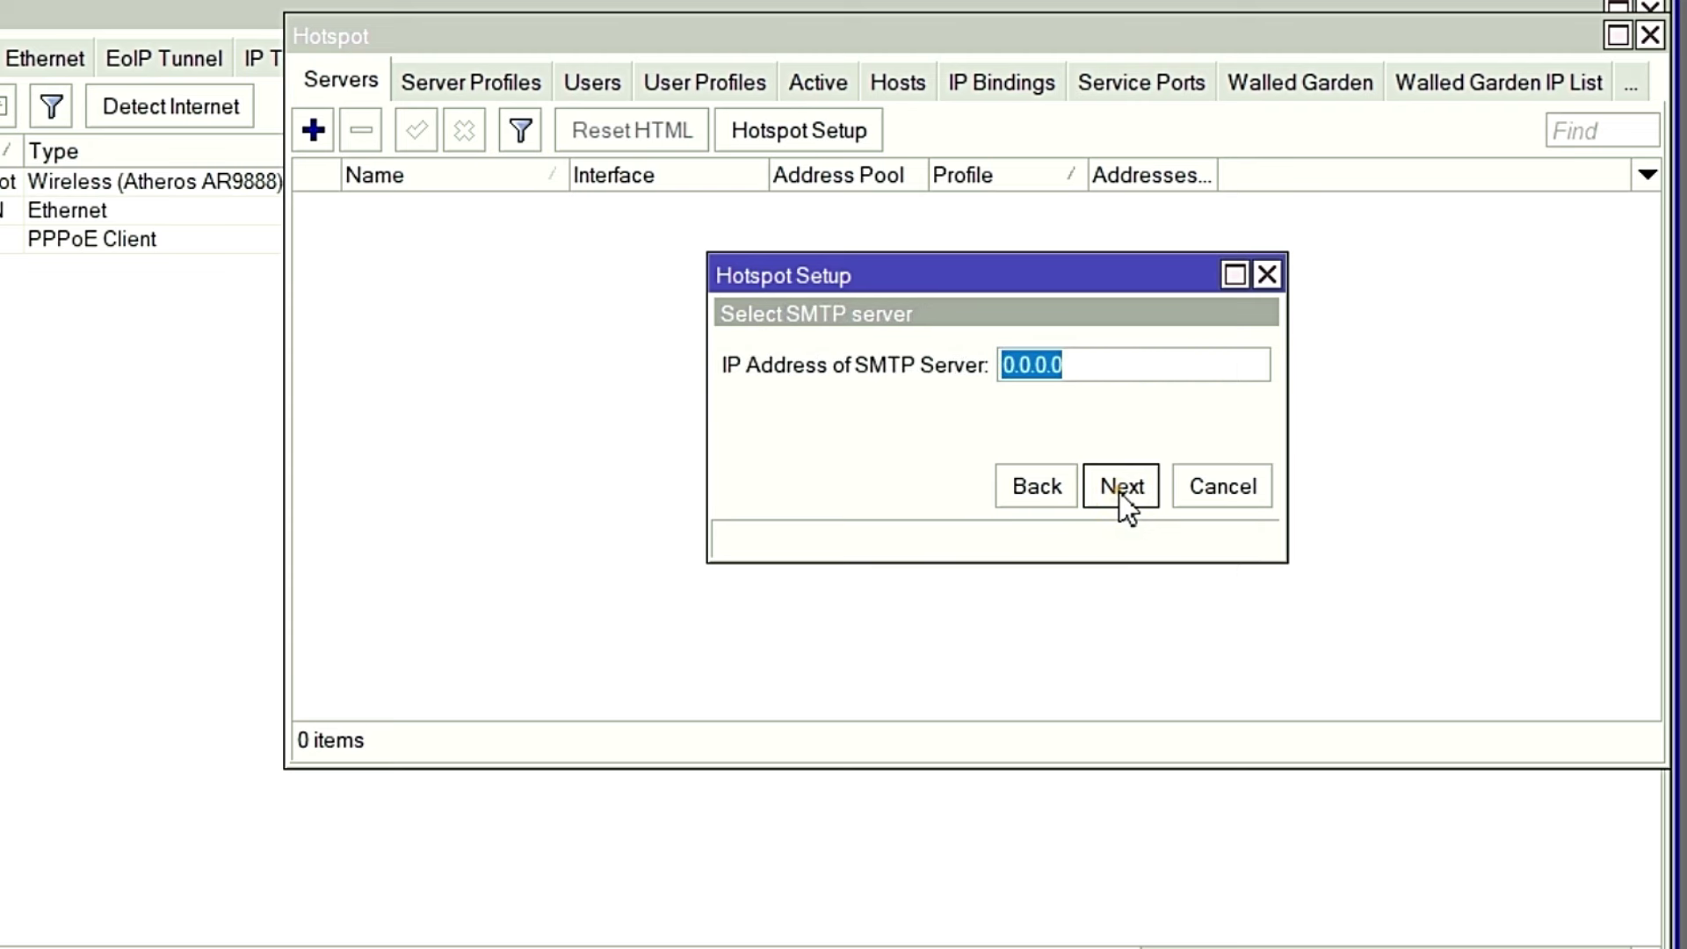
{"action": "left_click", "coordinate": [1121, 492]}
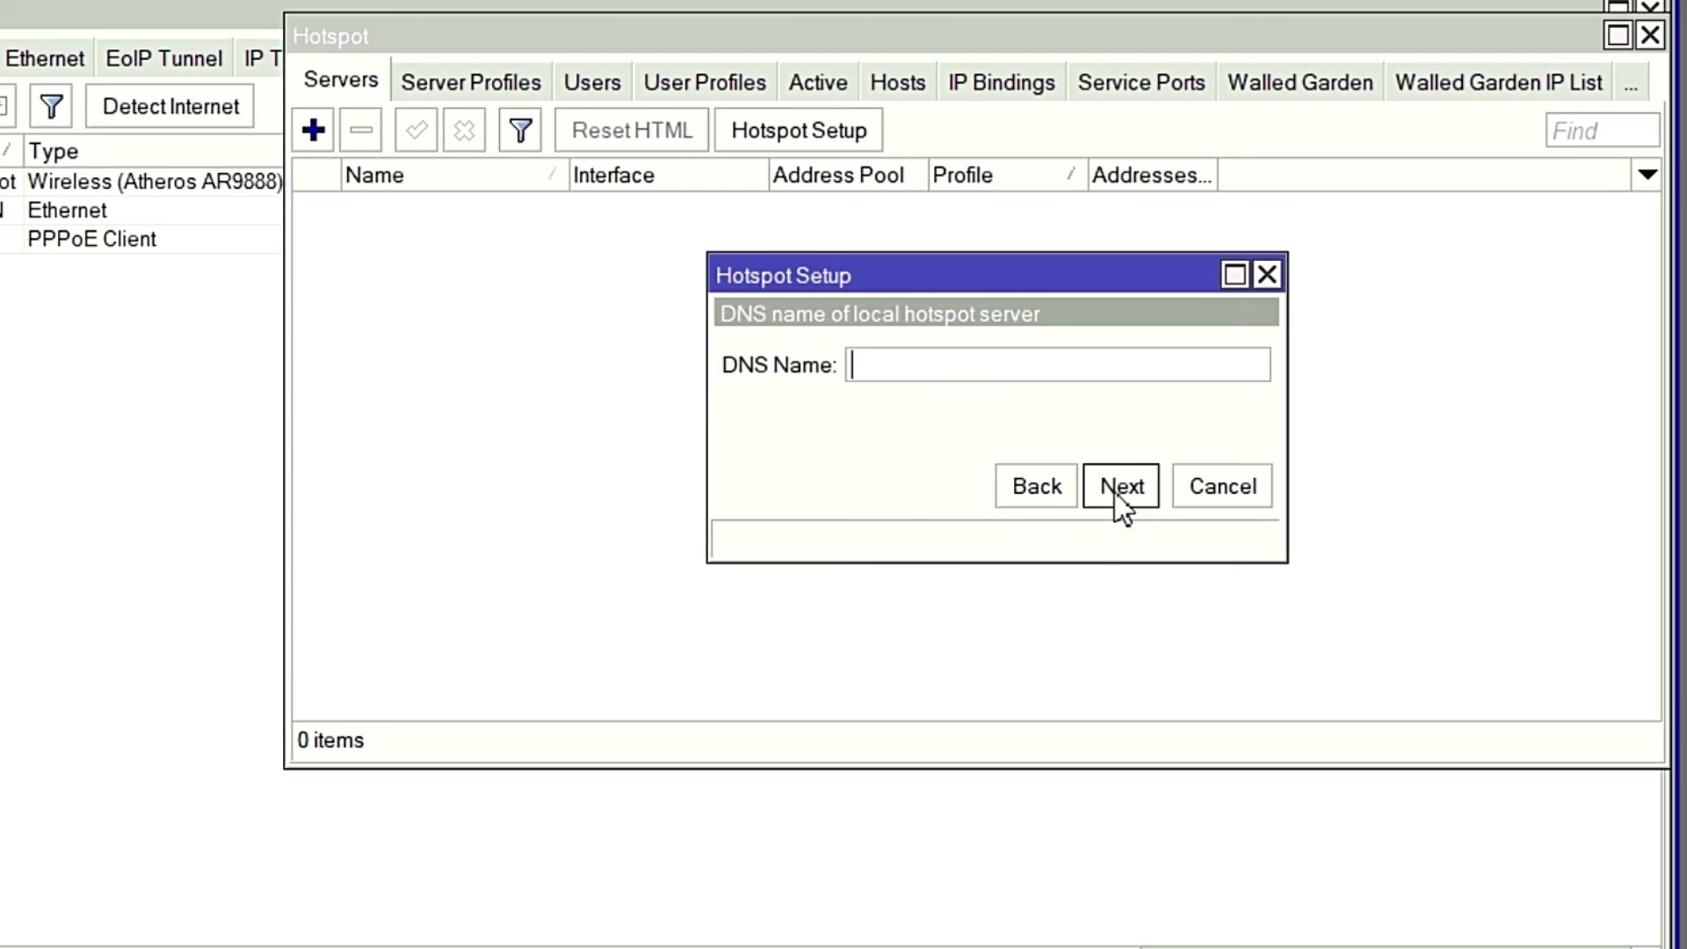
Set the hotspot DNS name to Hazirhat.Net, give the local admin user a password, and finish.
{"action": "type", "text": "Hazirhat.Net"}
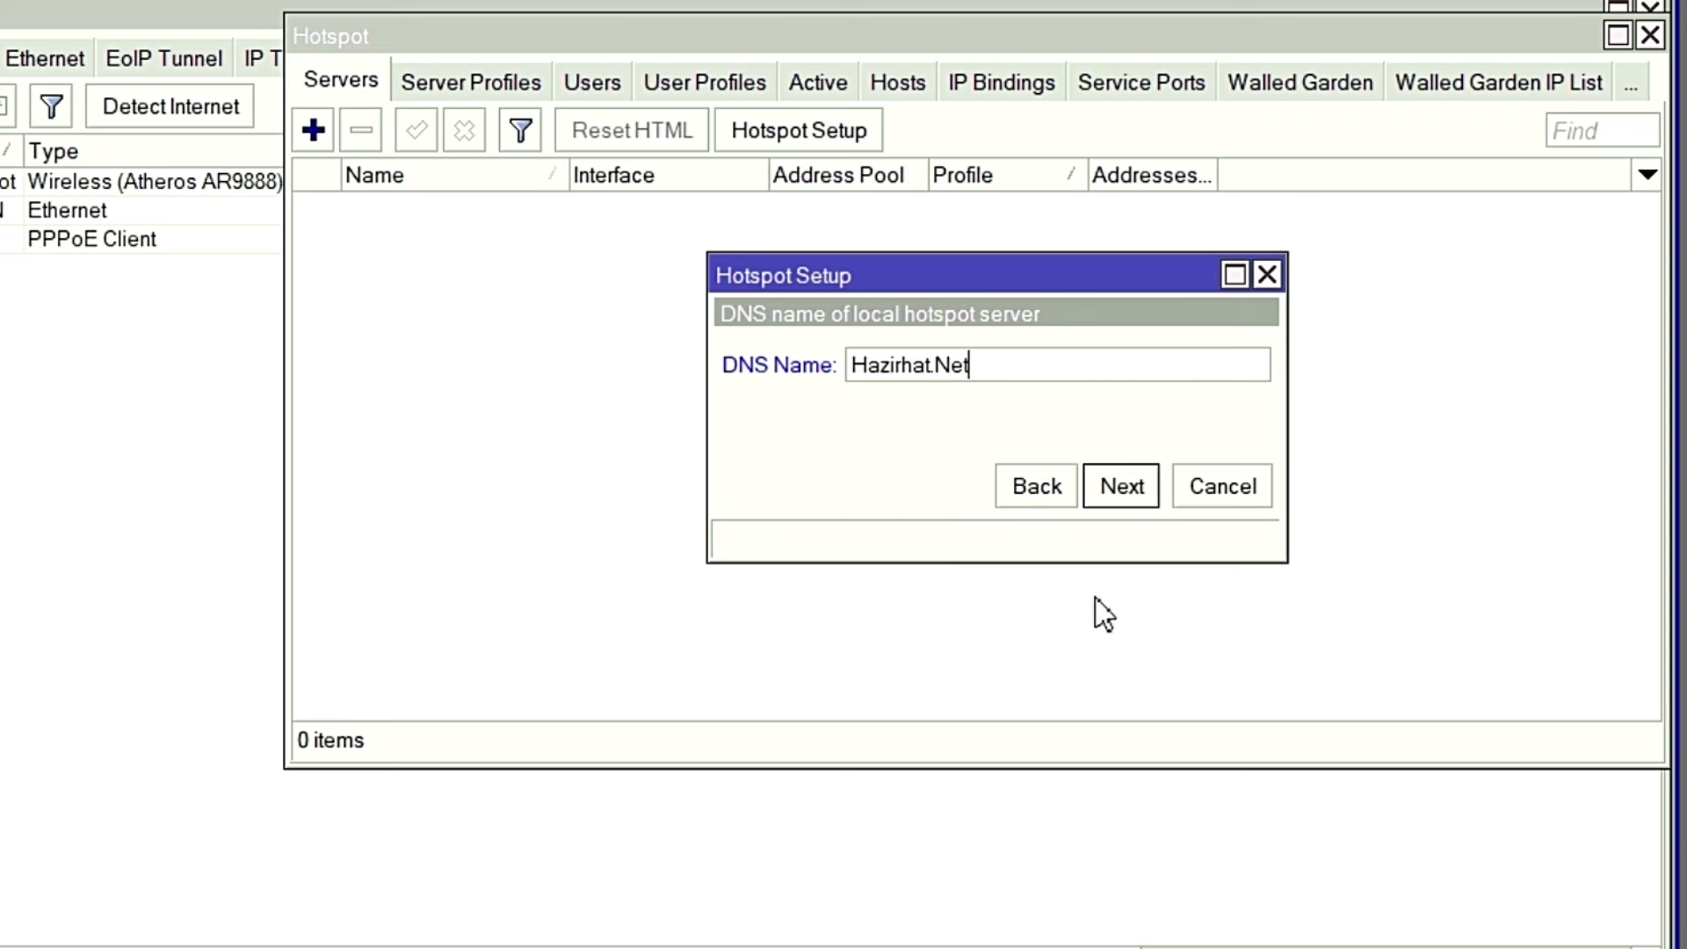
{"action": "left_click", "coordinate": [1132, 490]}
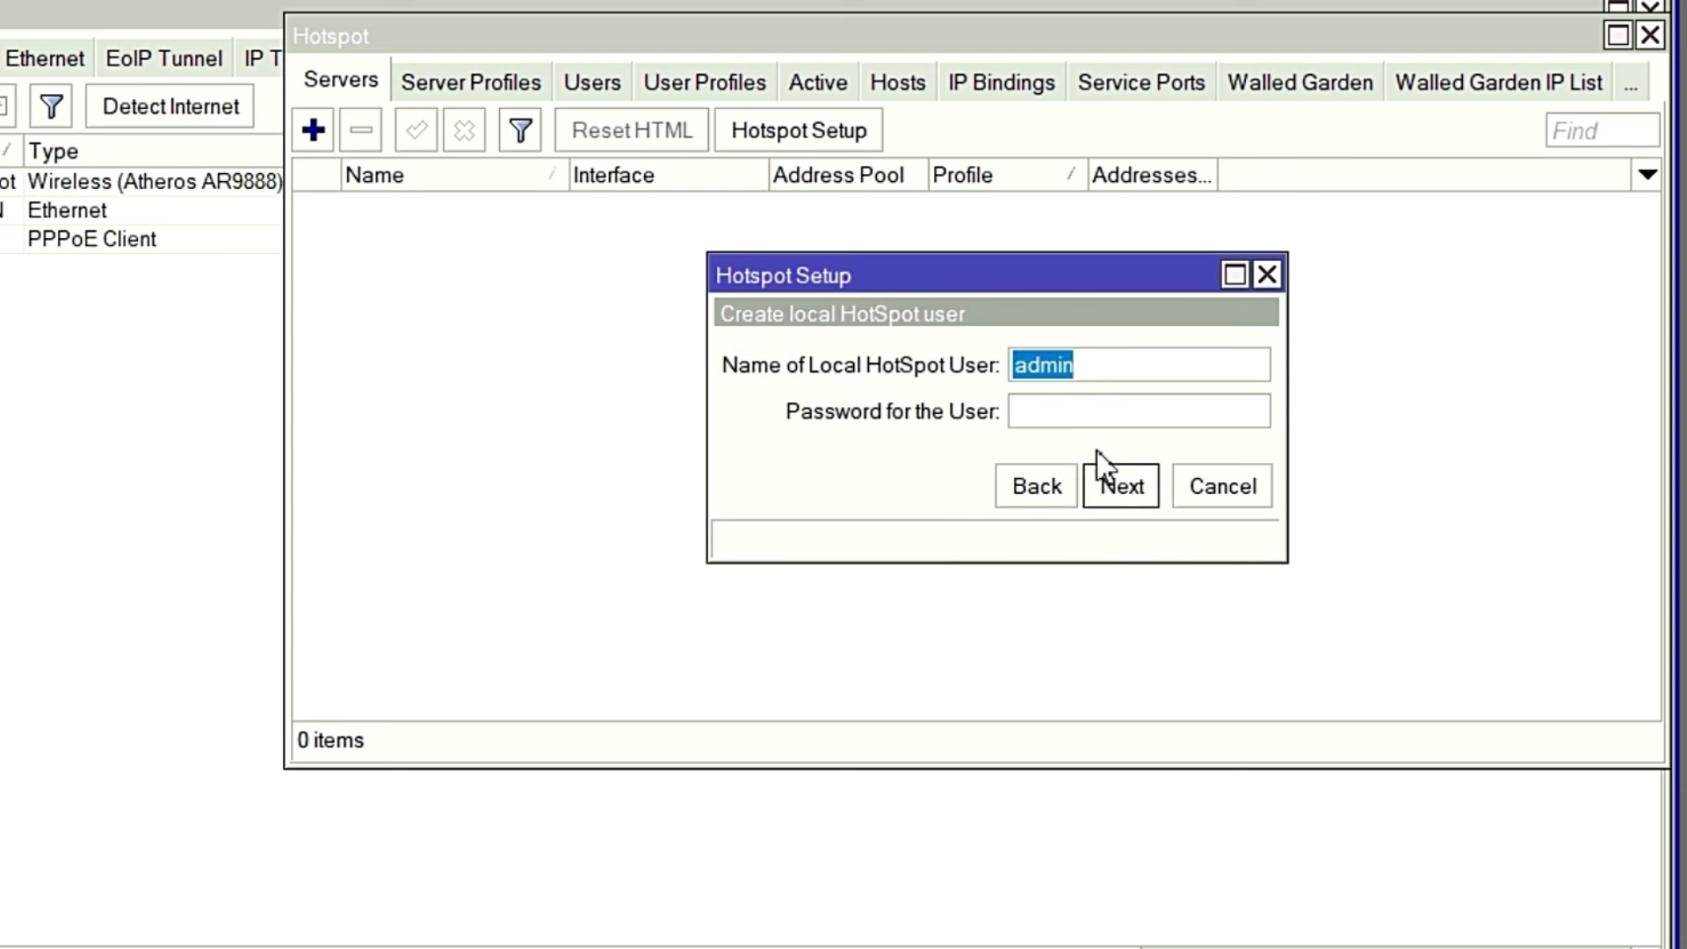
{"action": "left_click", "coordinate": [1066, 413]}
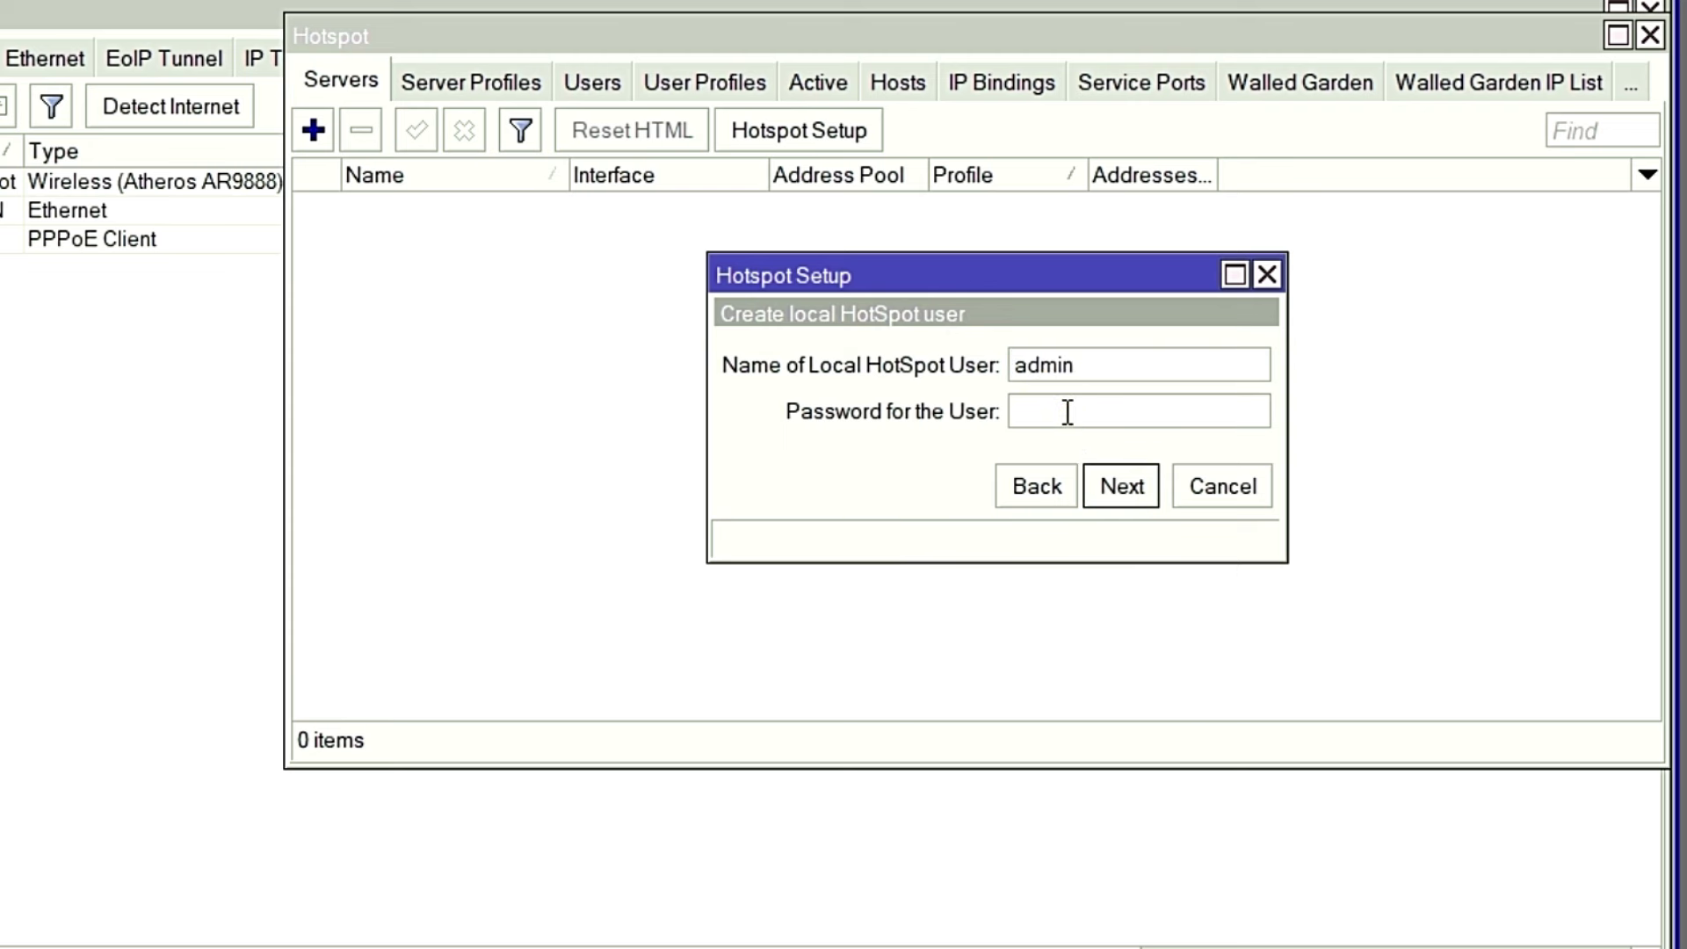
{"action": "type", "text": "12345"}
{"action": "left_click", "coordinate": [1125, 488]}
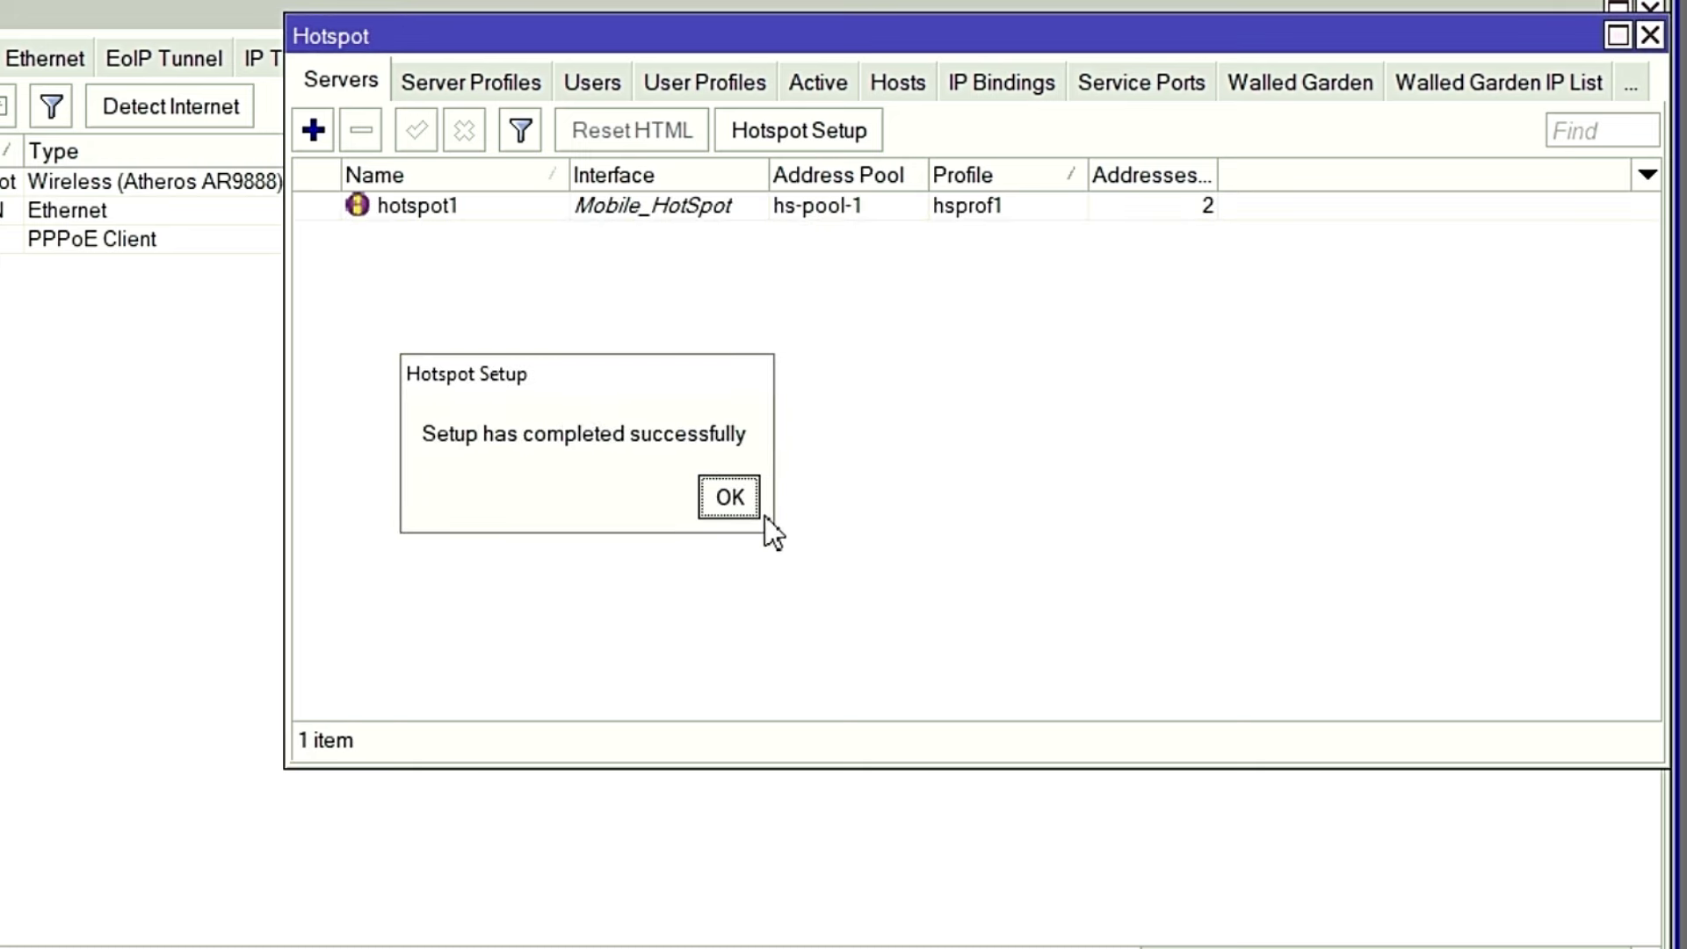
{"action": "left_click", "coordinate": [734, 501]}
Set hotspot1's Addresses Per MAC to 1 and save the server settings.
{"action": "double_click", "coordinate": [683, 205]}
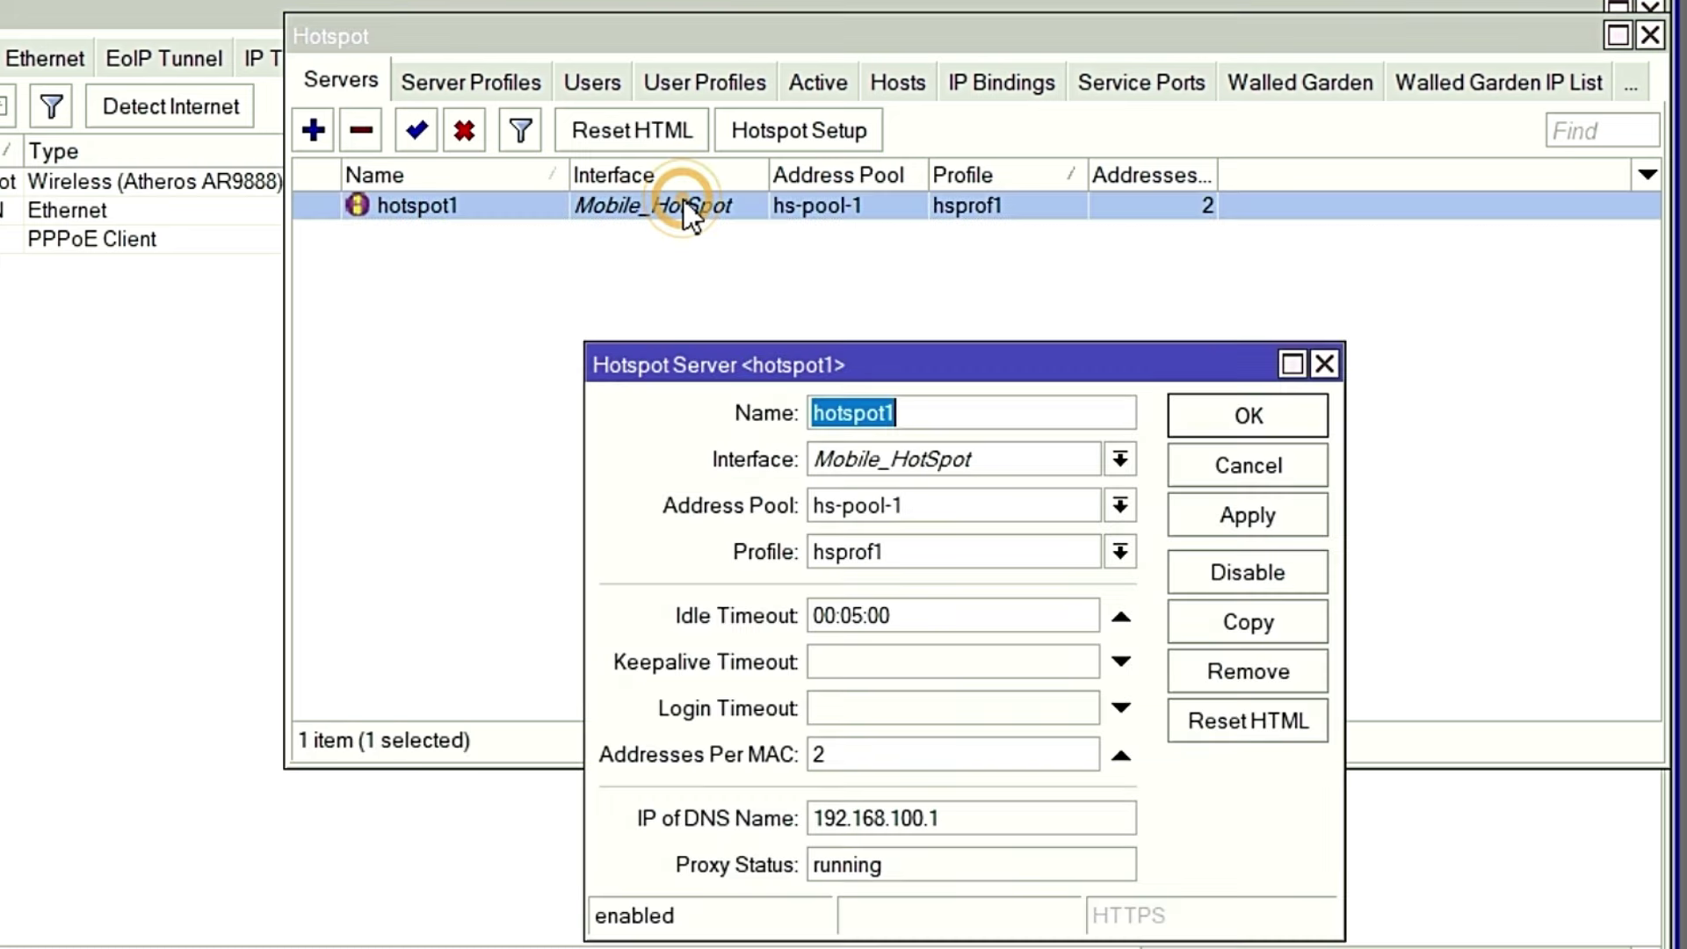
{"action": "double_click", "coordinate": [826, 754]}
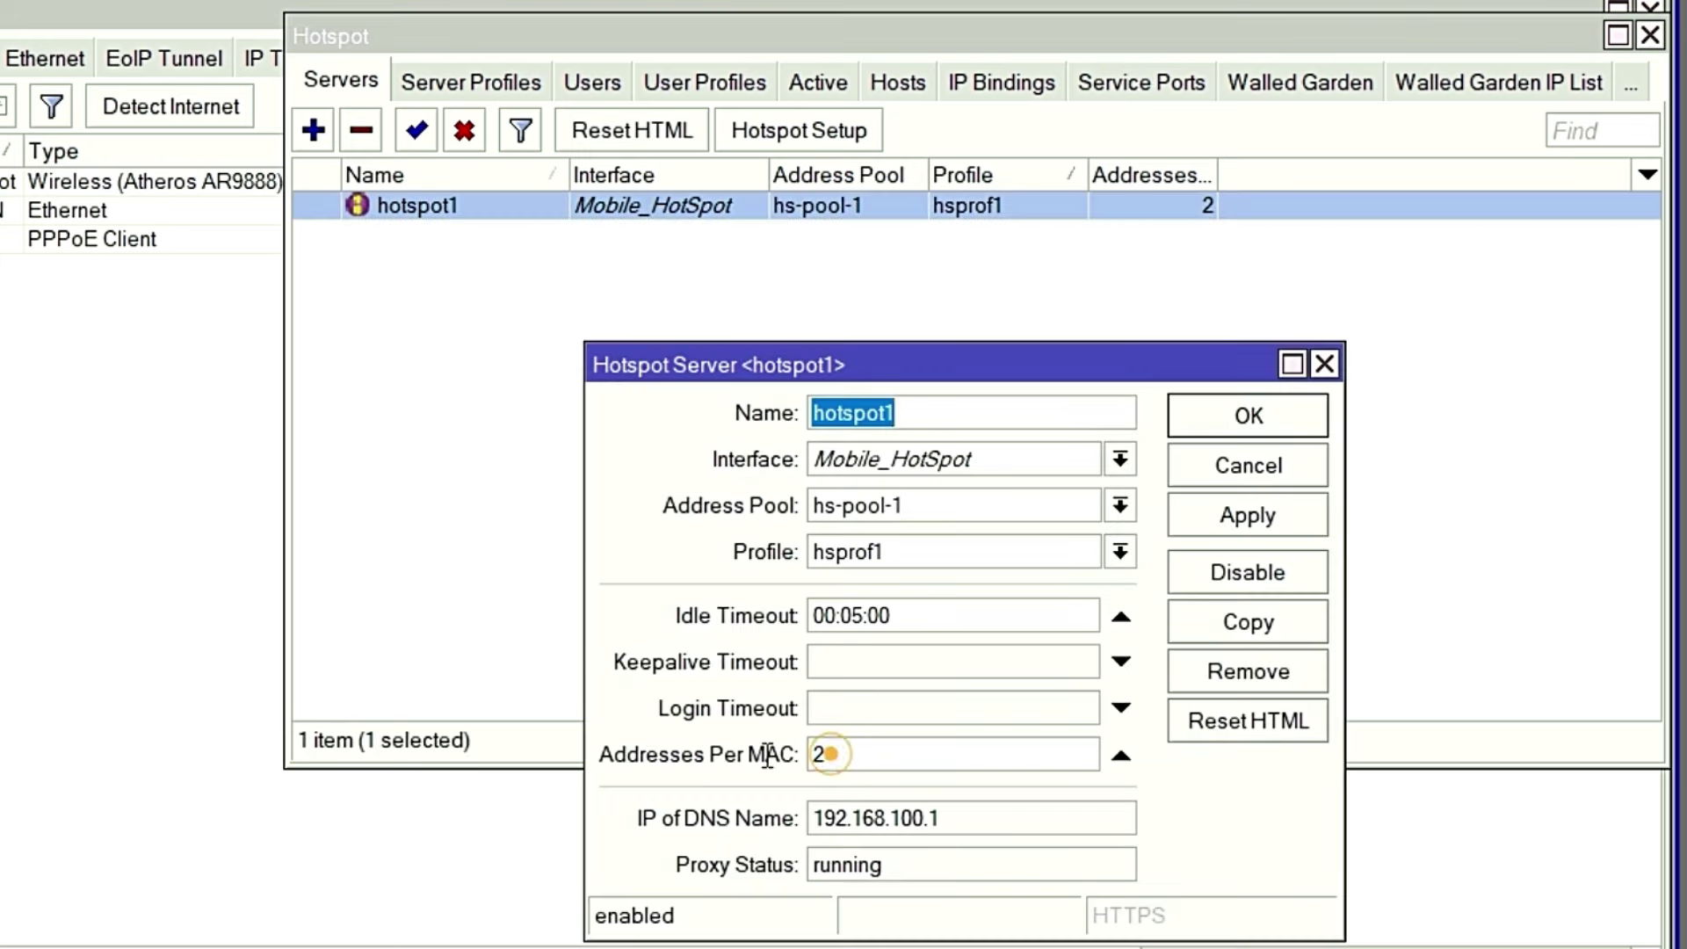
{"action": "type", "text": "1"}
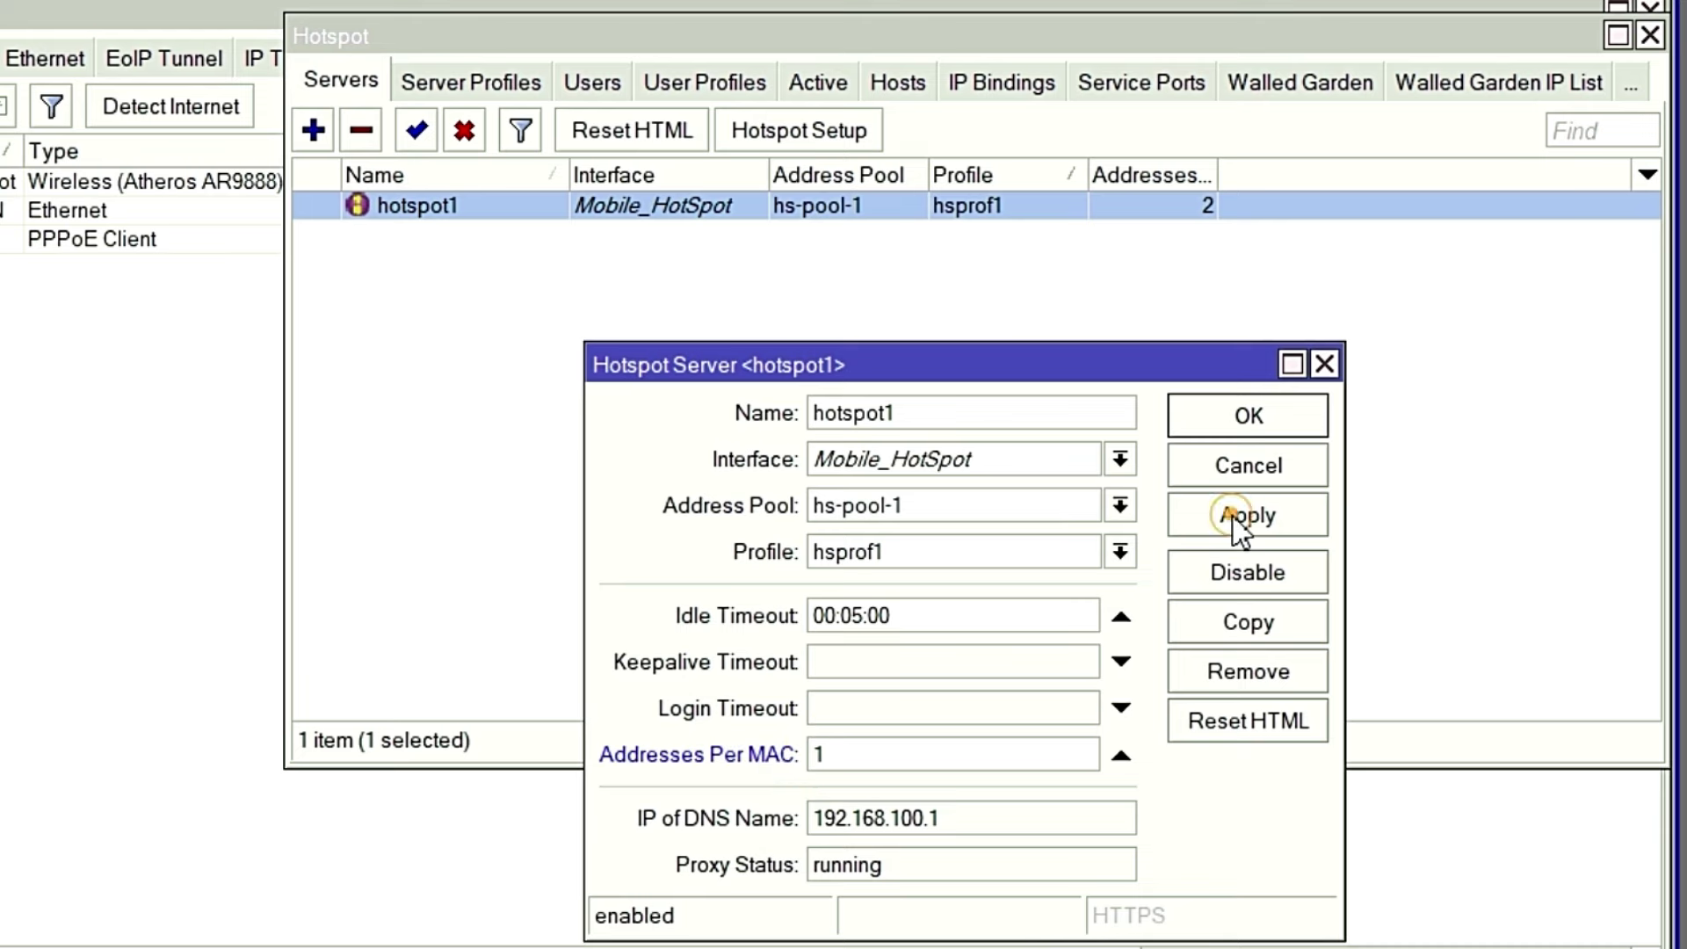
{"action": "left_click", "coordinate": [1232, 515]}
{"action": "left_click", "coordinate": [1247, 415]}
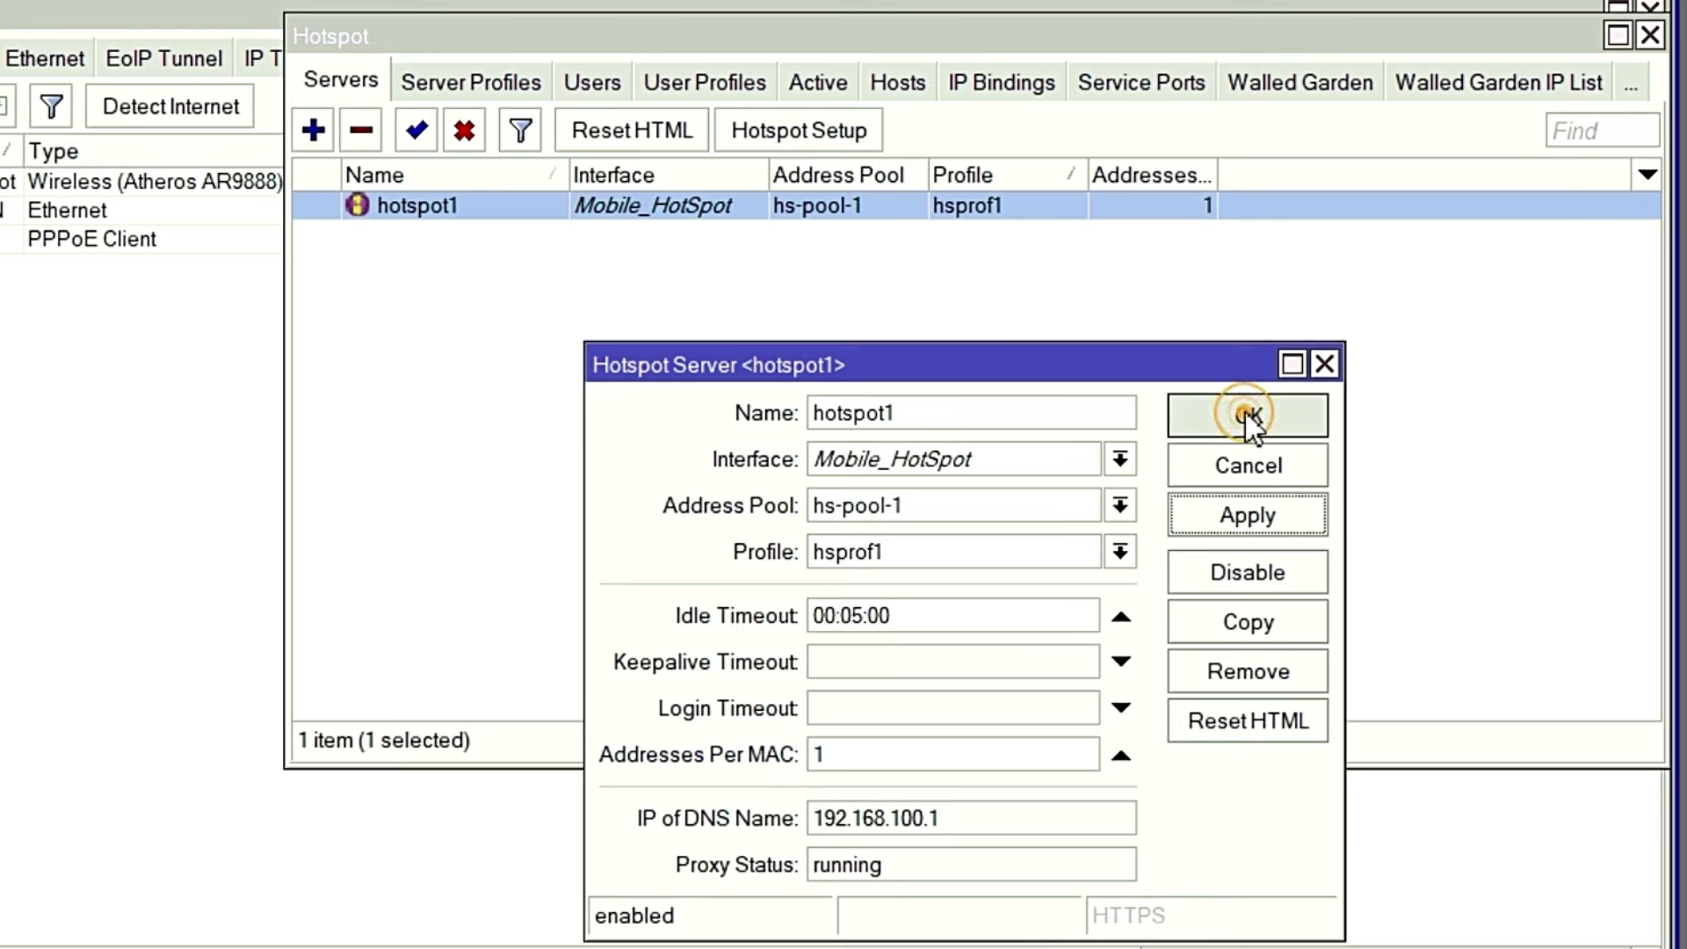
Review the Server Profiles, Users, User Profiles and Active tabs of the Hotspot window.
{"action": "left_click", "coordinate": [463, 83]}
{"action": "left_click", "coordinate": [586, 81]}
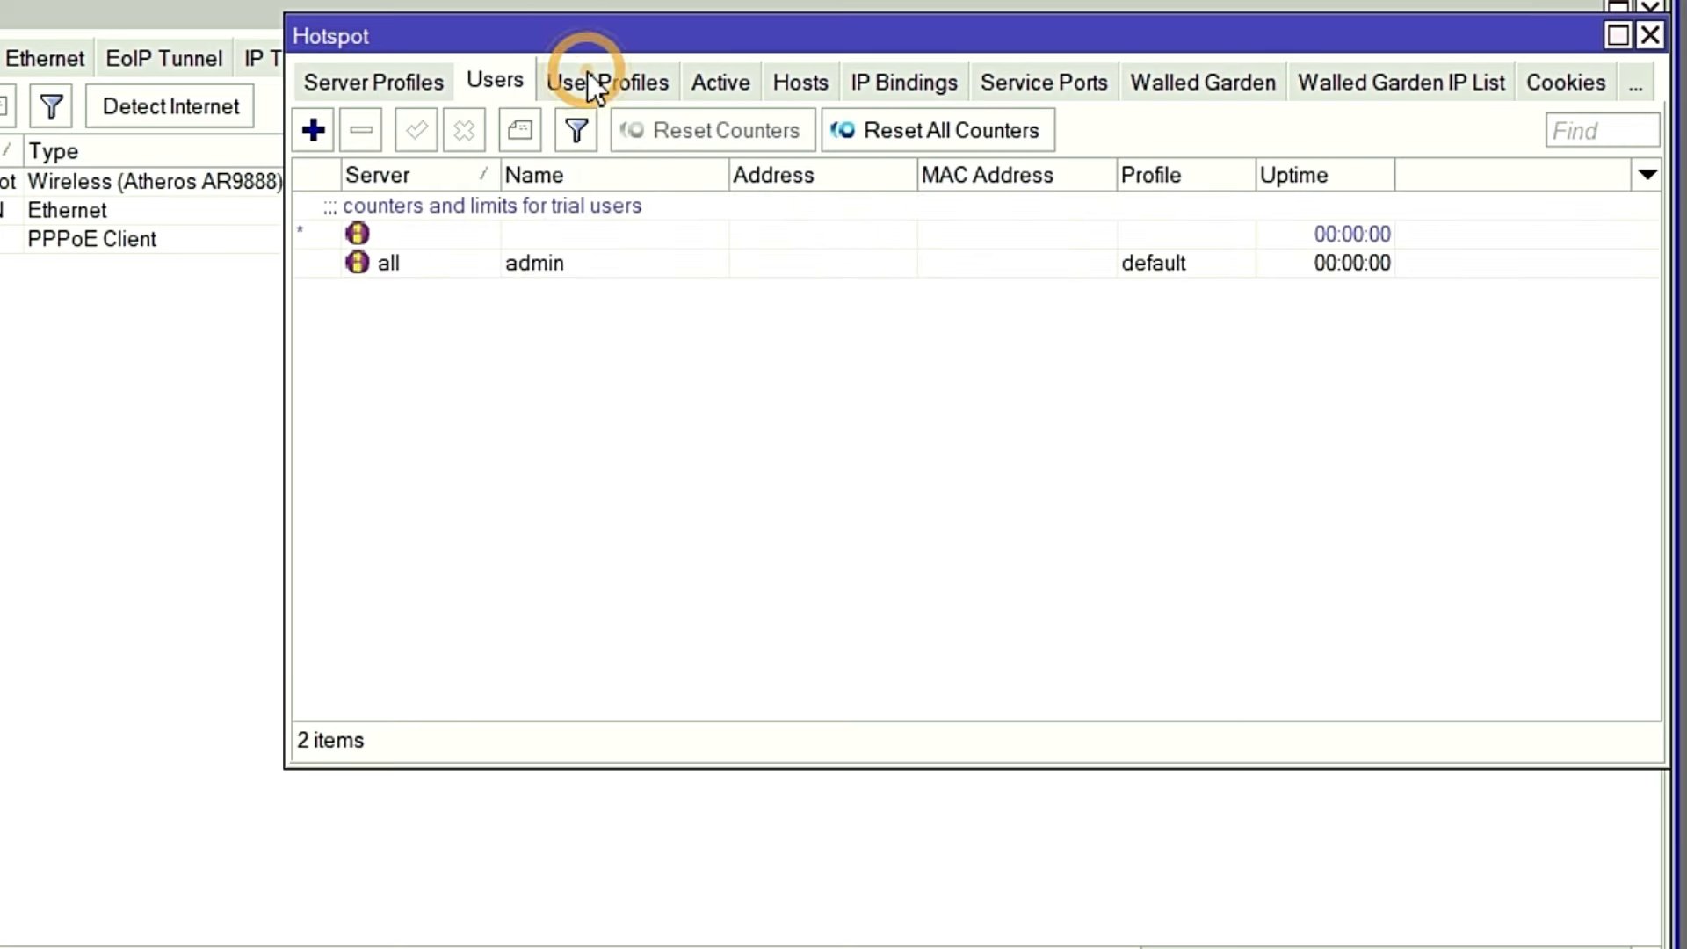
{"action": "left_click", "coordinate": [668, 77]}
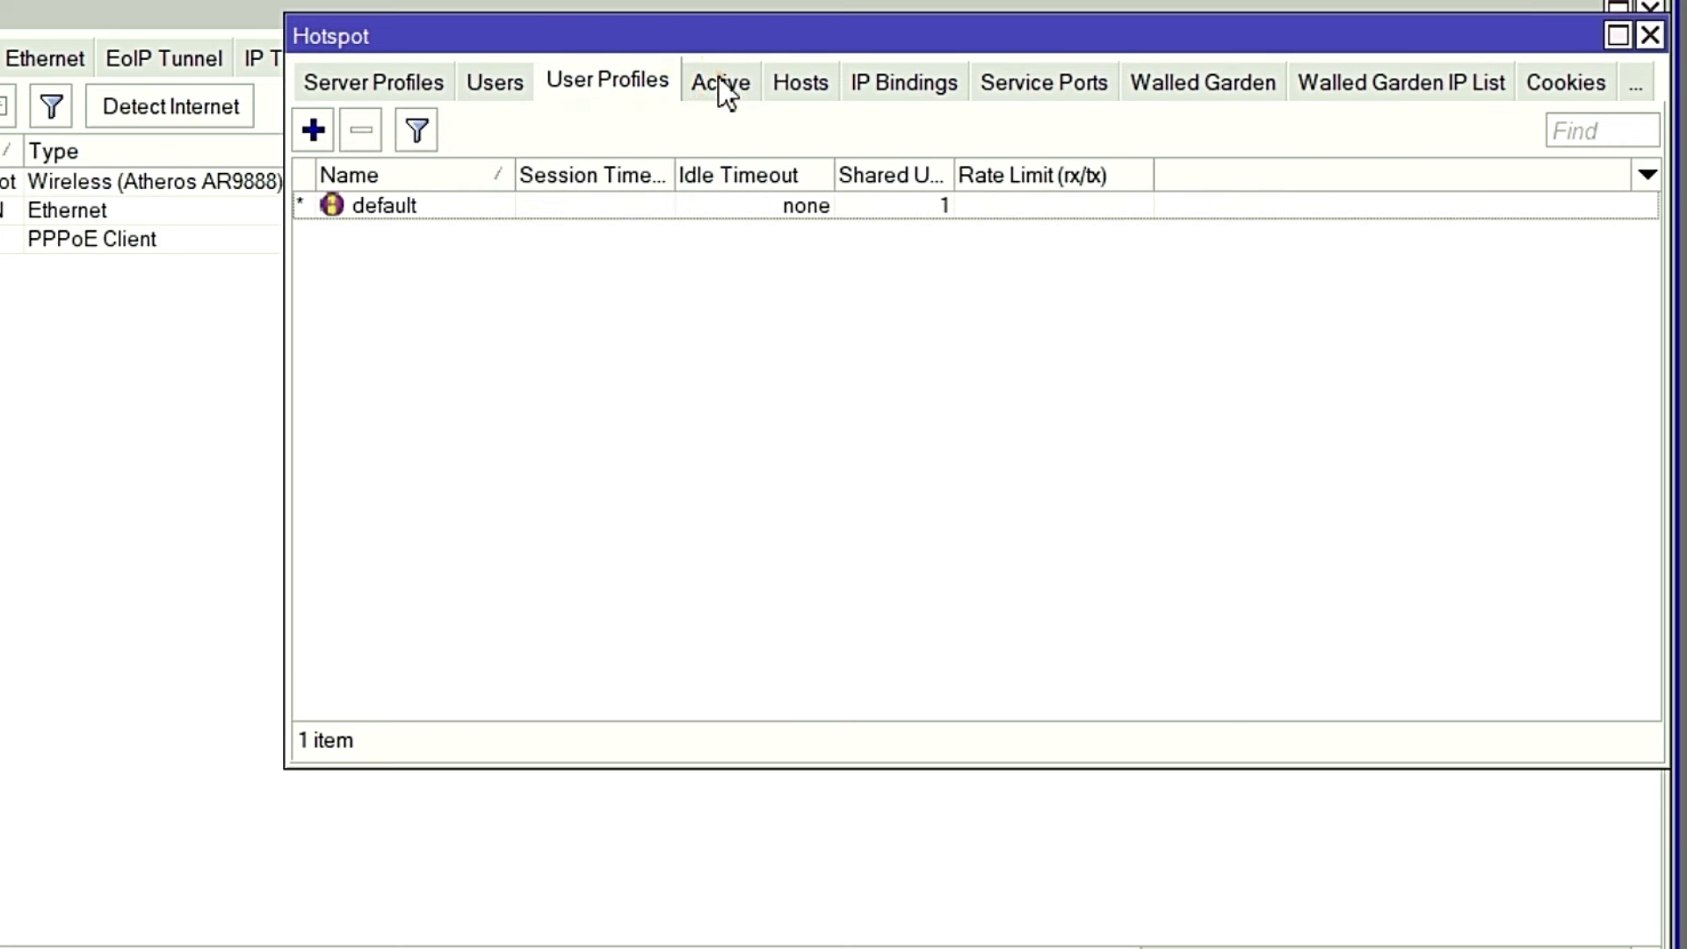
{"action": "left_click", "coordinate": [717, 80]}
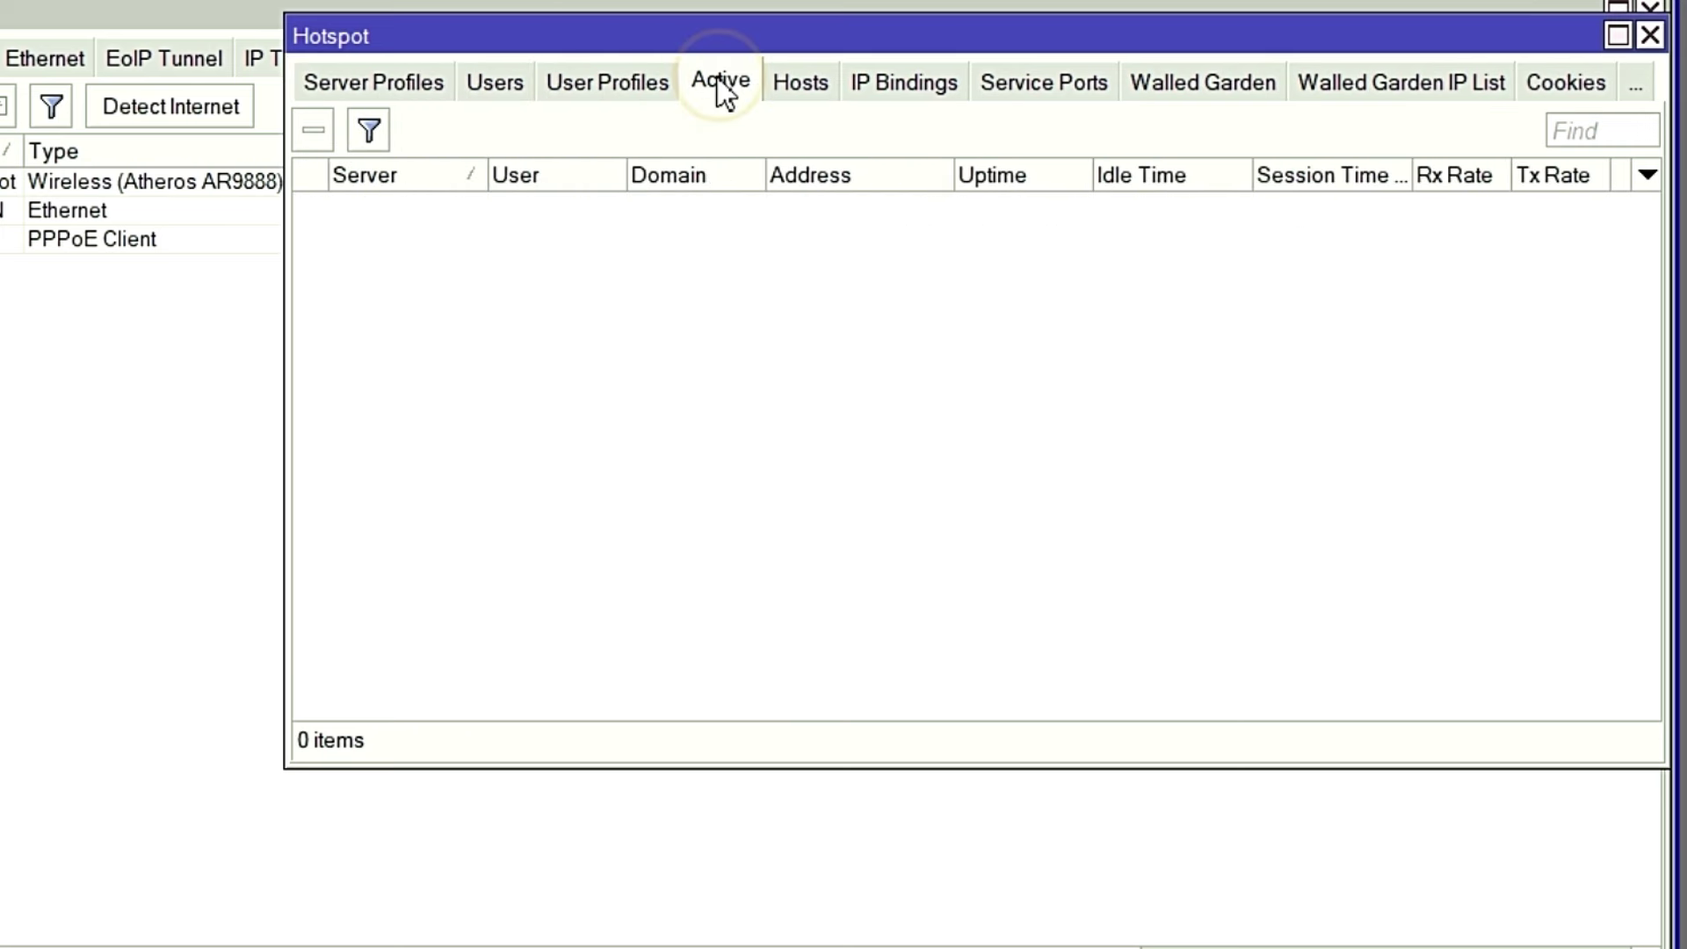
{"action": "left_click", "coordinate": [356, 81]}
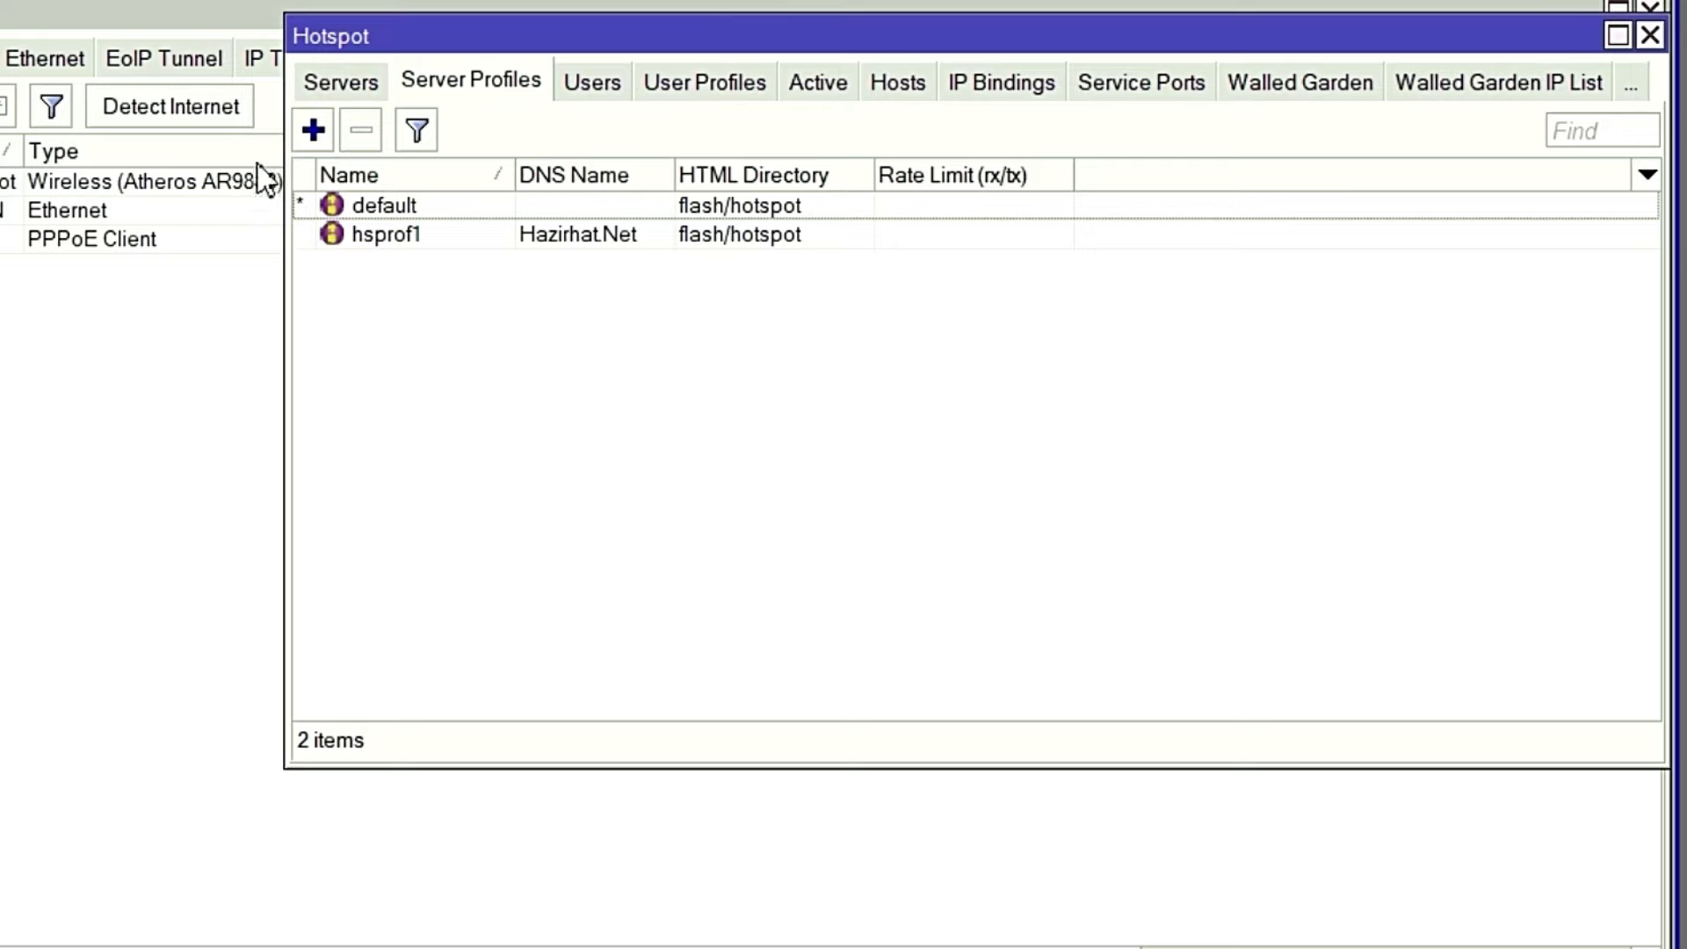
{"action": "left_click", "coordinate": [919, 37]}
{"action": "left_click_drag", "start_coordinate": [723, 161], "coordinate": [522, 232]}
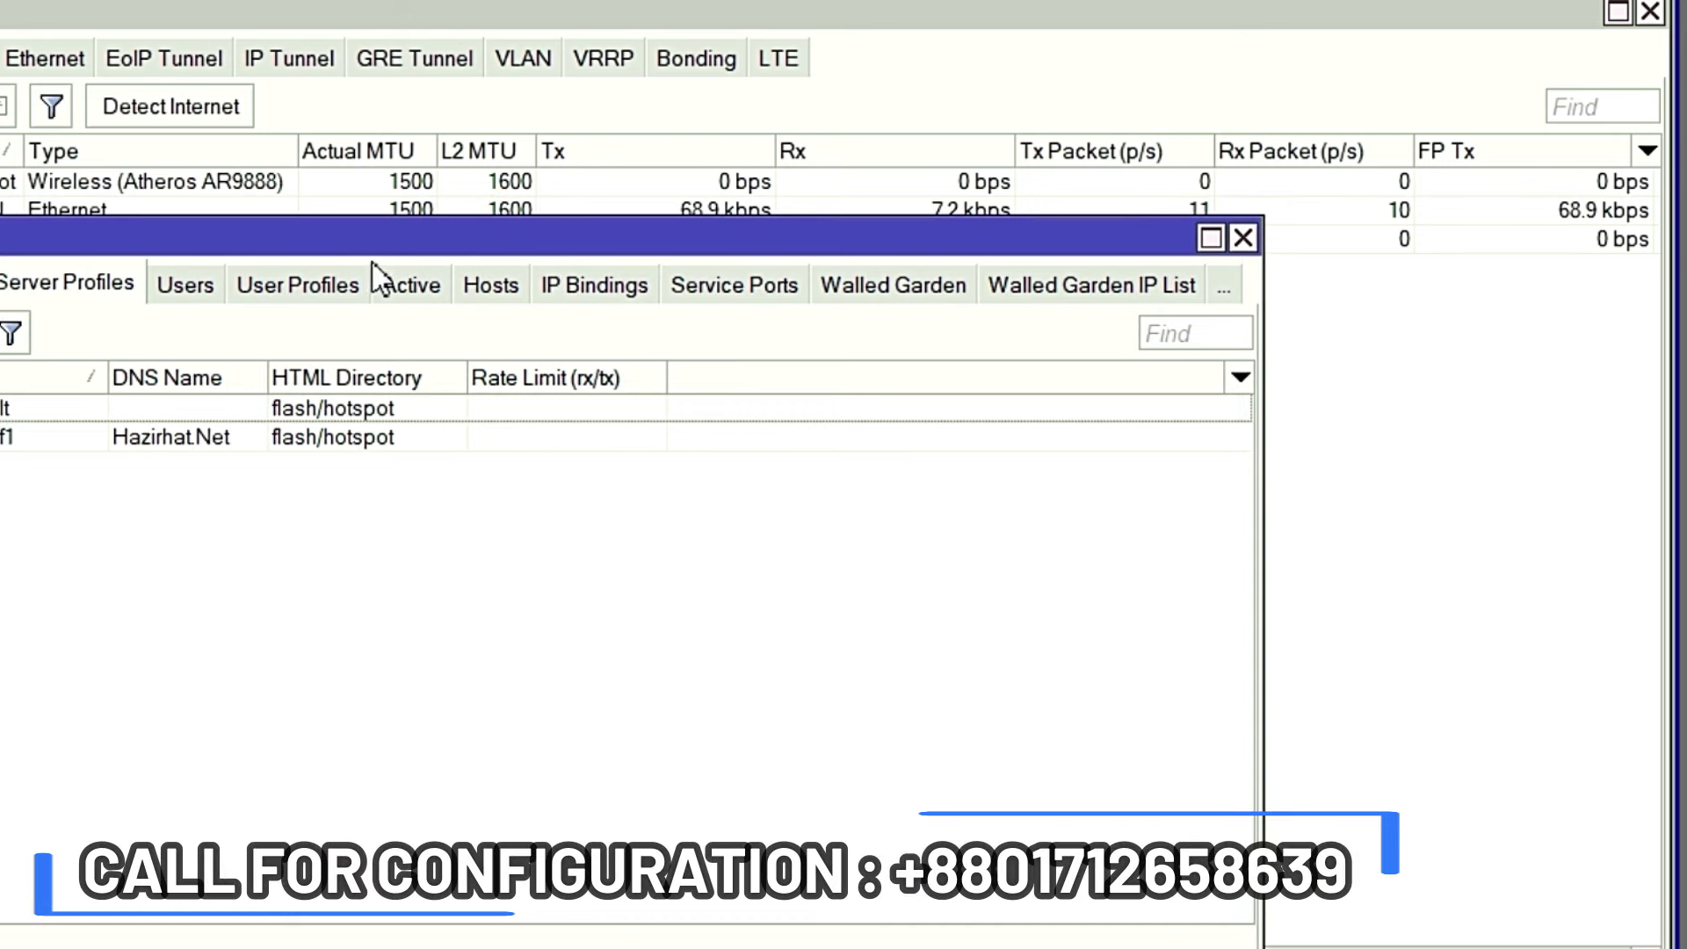
Close the Hotspot and Interface windows and WinBox, then confirm Hazirhat_Net appears among available Wi-Fi networks.
{"action": "left_click", "coordinate": [1244, 240]}
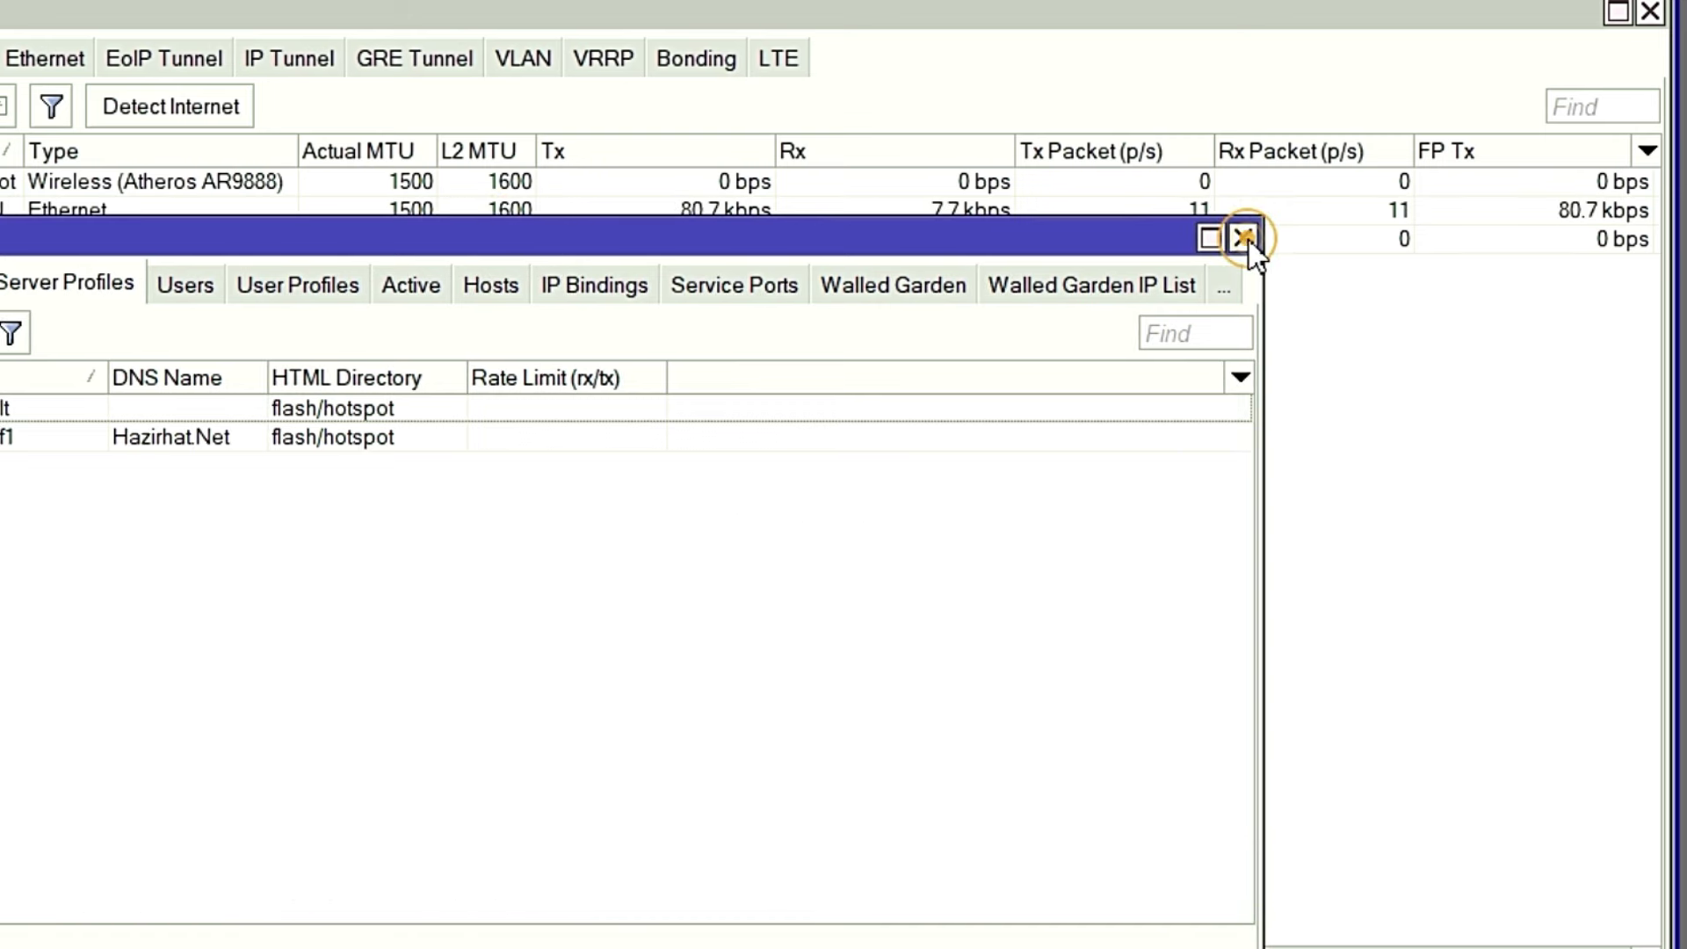
{"action": "left_click", "coordinate": [1650, 12]}
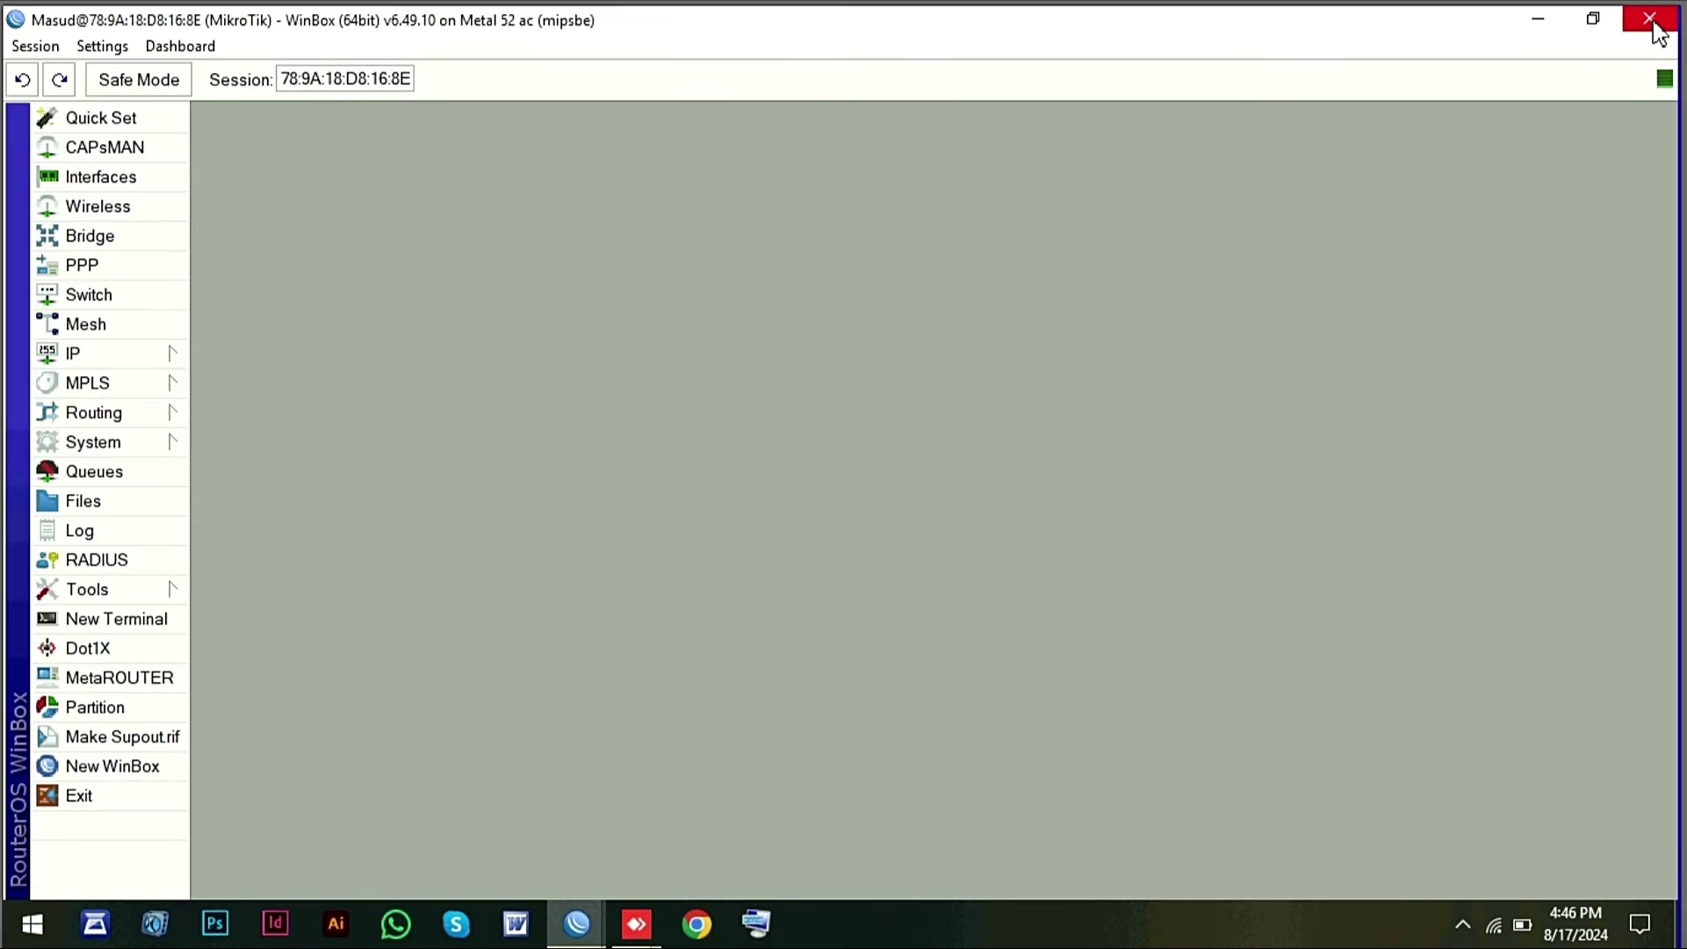
{"action": "left_click", "coordinate": [1652, 21]}
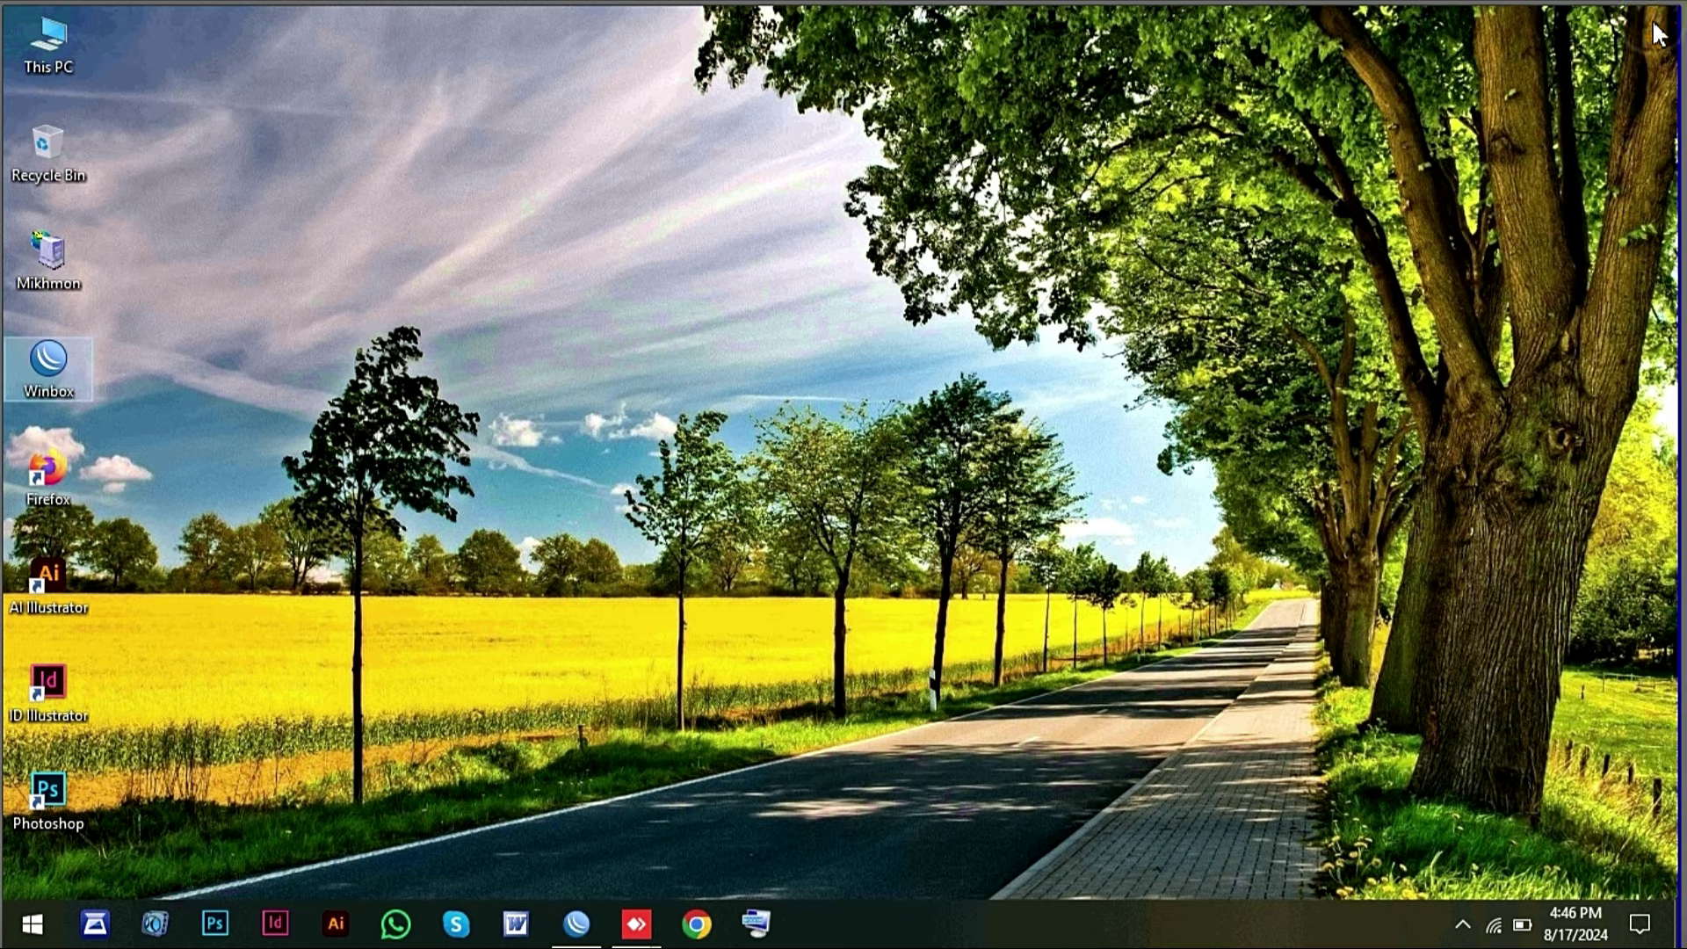
{"action": "left_click", "coordinate": [1495, 929]}
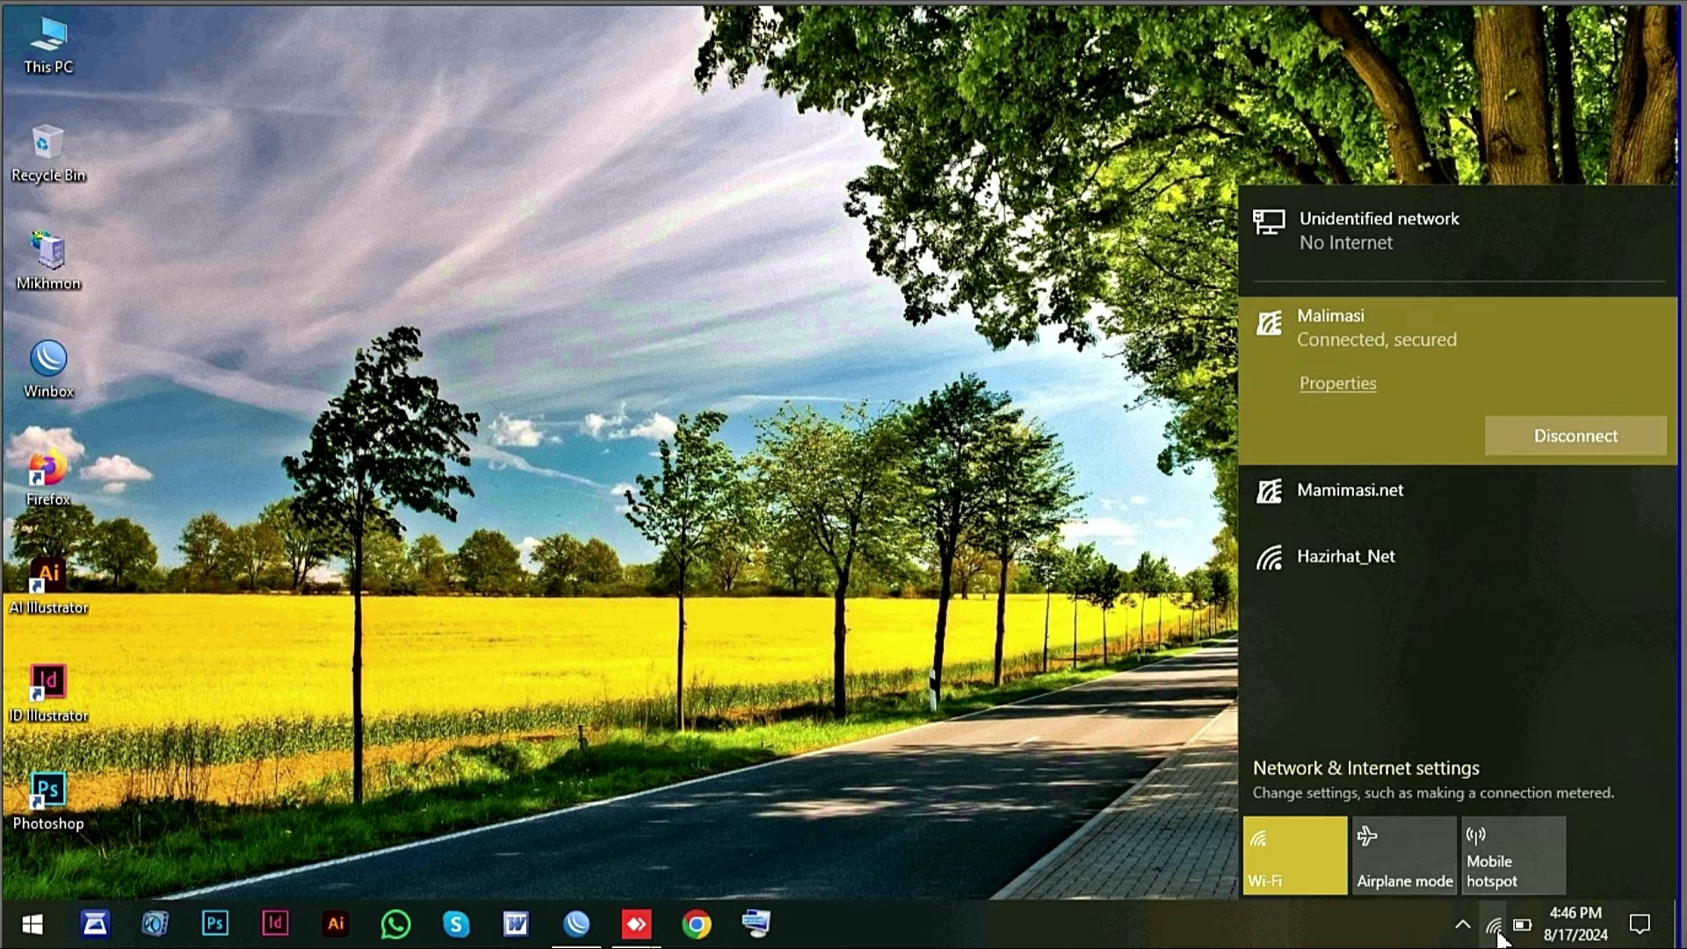